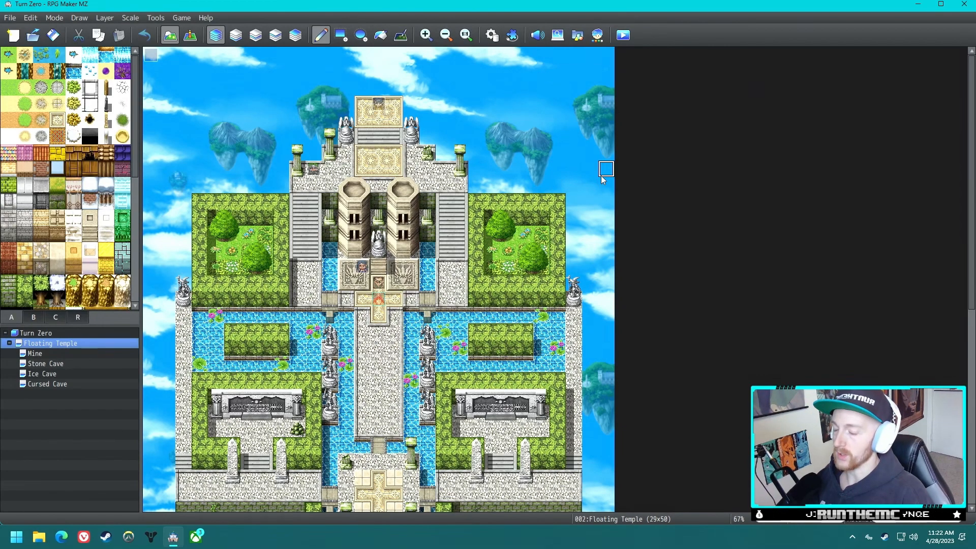
Step: Review the EnterProcess, Event Spawner, EventSpawner2 and ResetProcess common events in the database
left_click(492, 35)
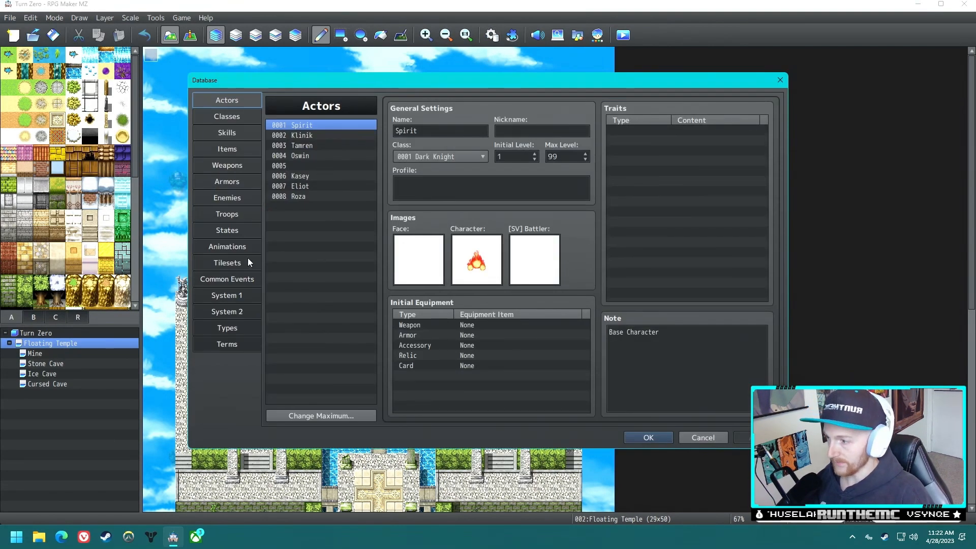
left_click(237, 281)
left_click(341, 134)
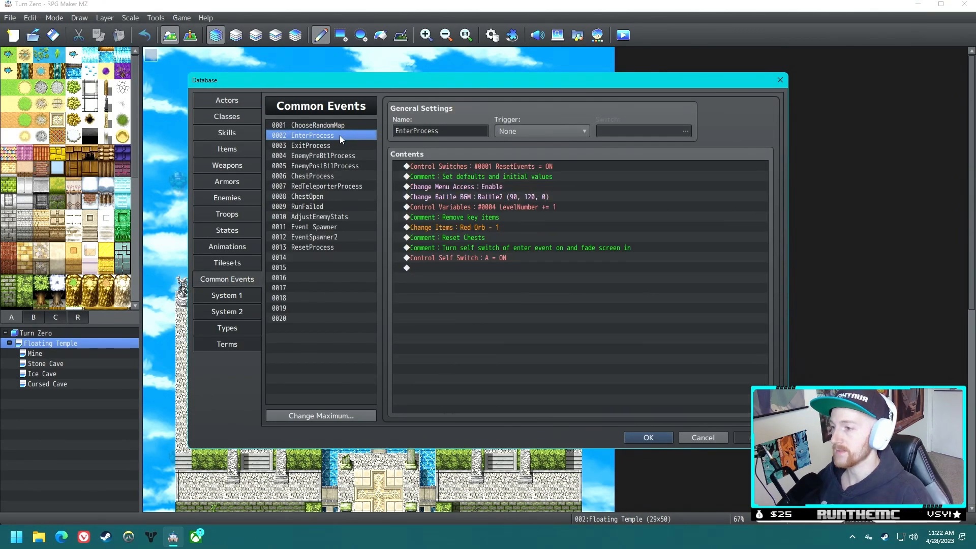
left_click(330, 226)
left_click(329, 236)
left_click(329, 247)
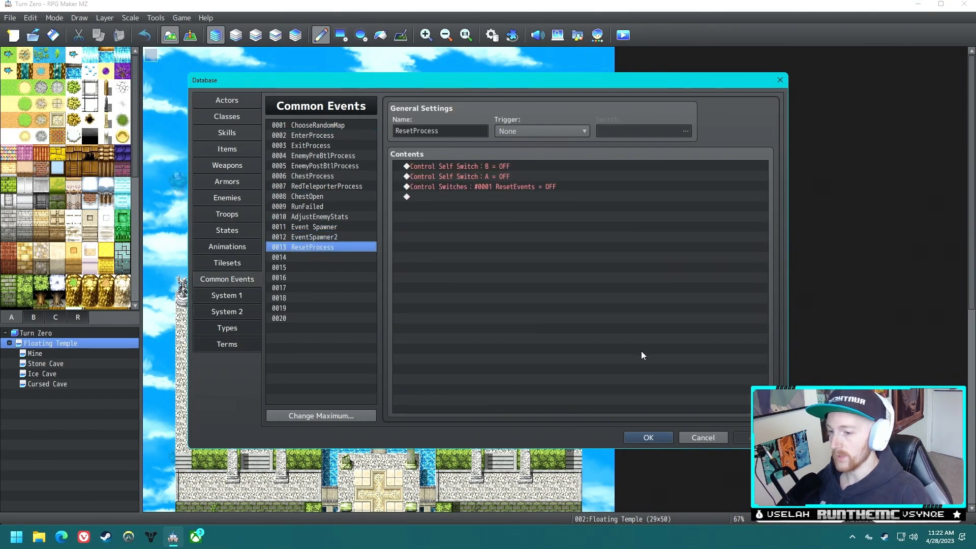
left_click(648, 437)
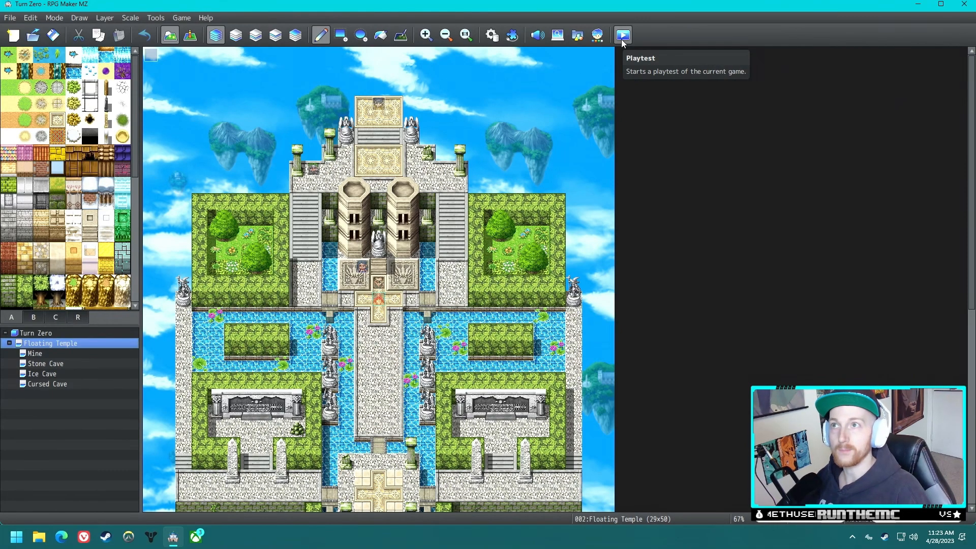
Step: Check the ChestOpen, ChestProcess and EnemyPostBtlProcess common events, and examine the command list of EventSpawner2
left_click(490, 37)
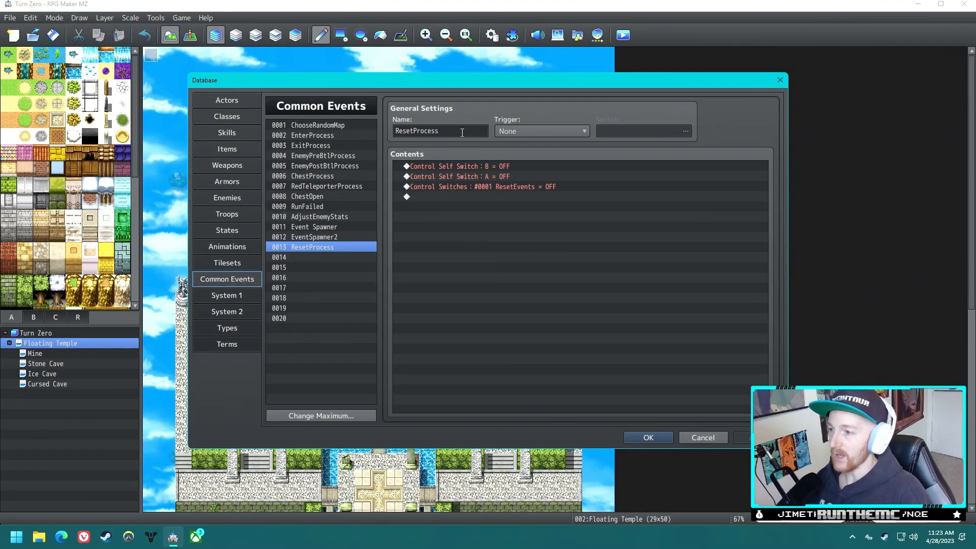
left_click(337, 235)
left_click(326, 197)
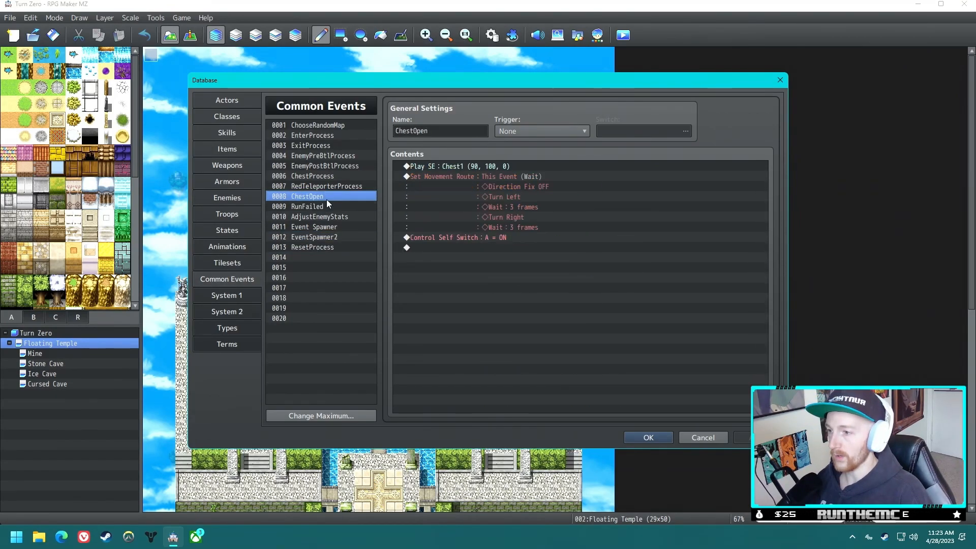
left_click(331, 175)
left_click(328, 166)
left_click(321, 236)
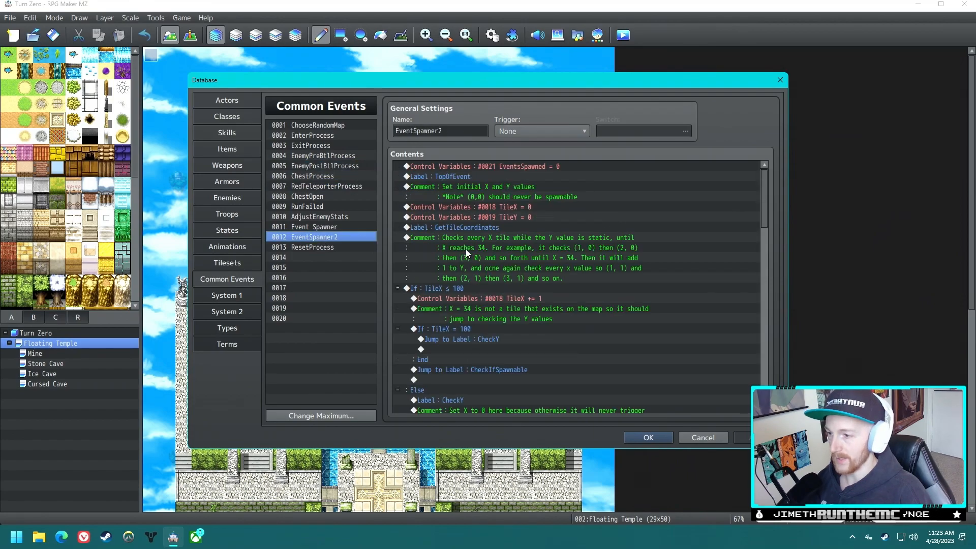
left_click_drag(762, 234, 755, 203)
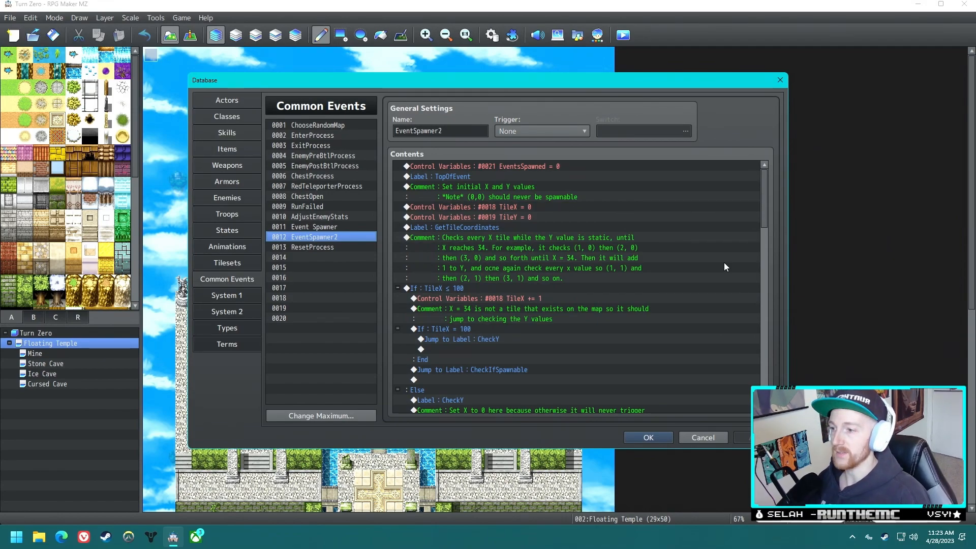
left_click(648, 438)
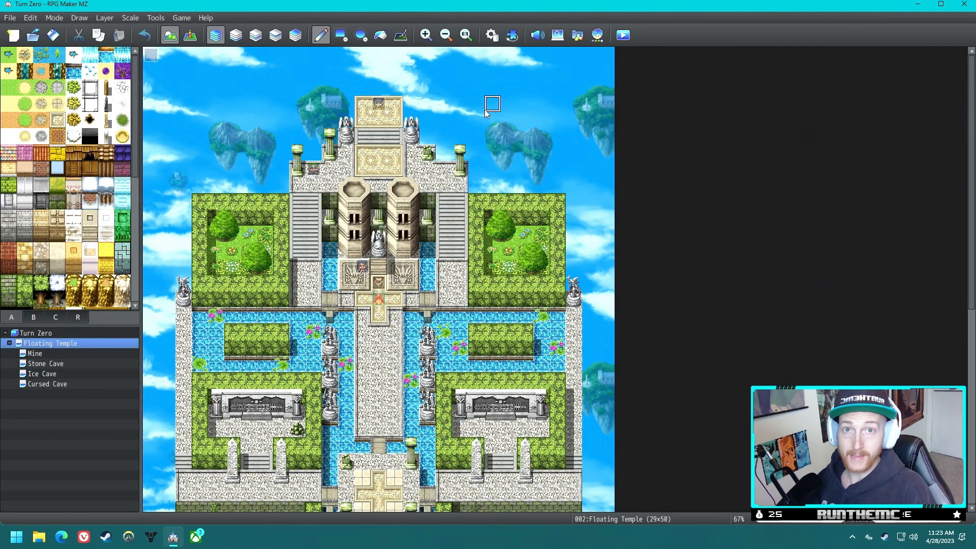
Step: Look through the Stone Cave, Ice Cave, Cursed Cave and Mine maps
left_click(53, 363)
left_click(50, 374)
left_click(50, 384)
left_click(31, 363)
left_click(27, 353)
key("Down")
key("Down")
key("Down")
key("Up")
key("Up")
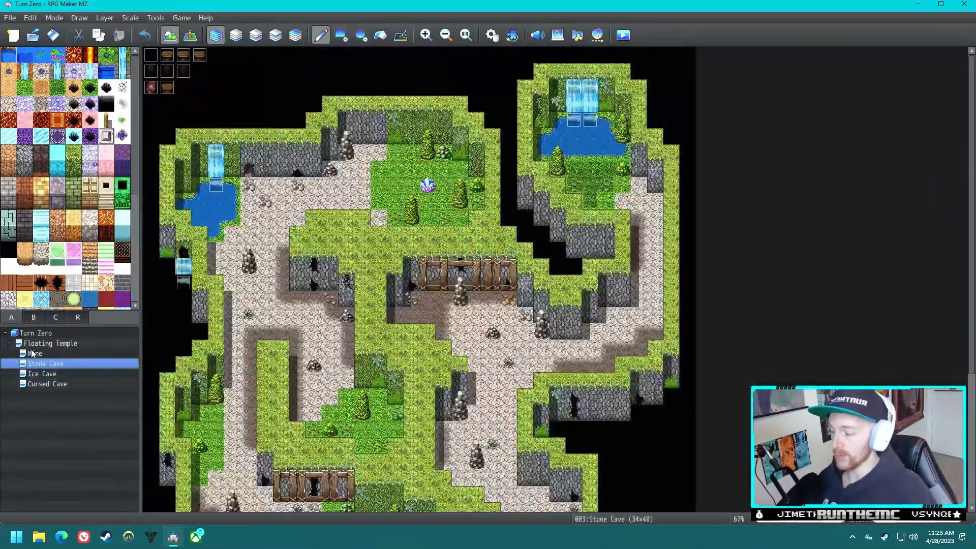
left_click(31, 353)
scroll(150, 115, "down", 1)
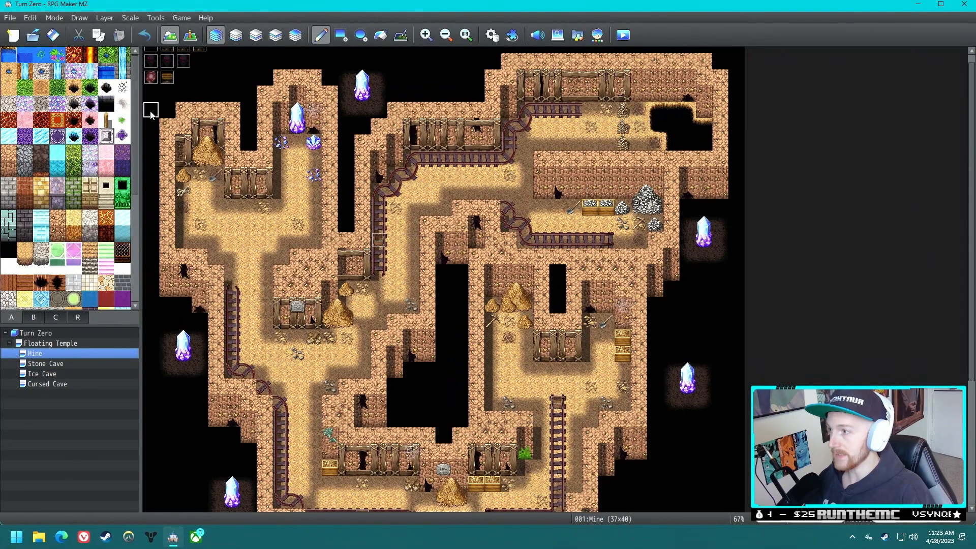
Step: Switch the Mine map to event editing and inspect the Red Teleporter and Treasure (Red Orb) events
left_click(190, 34)
double_click(151, 77)
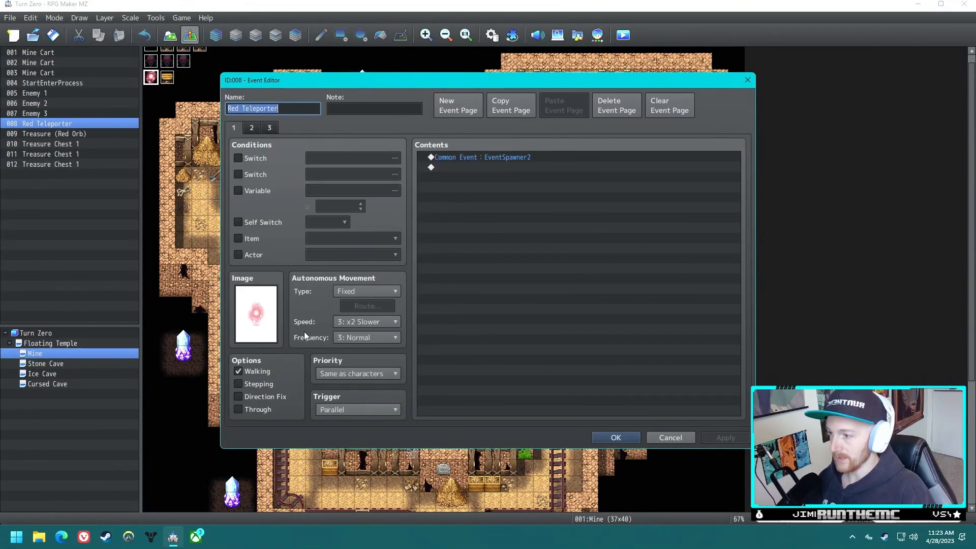
key("Return")
double_click(166, 78)
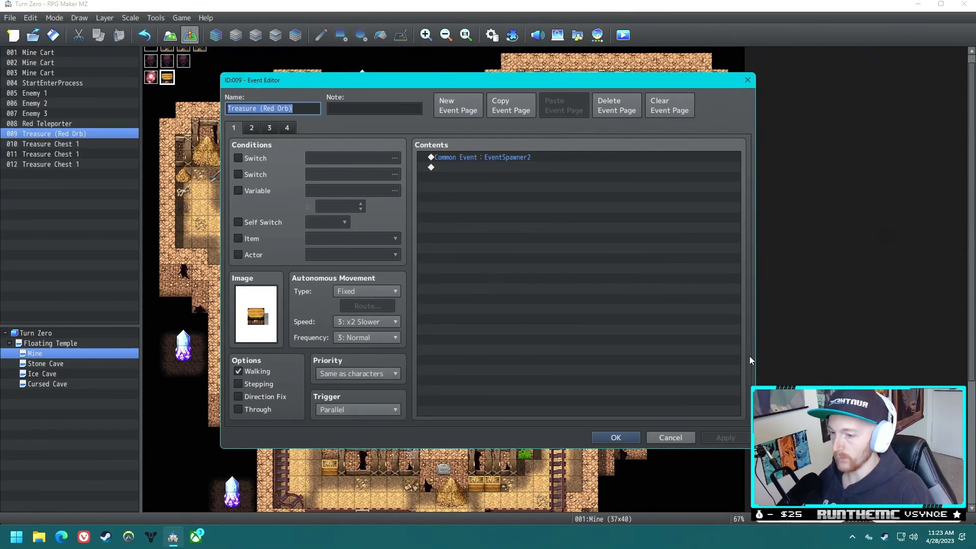
key("Return")
double_click(150, 77)
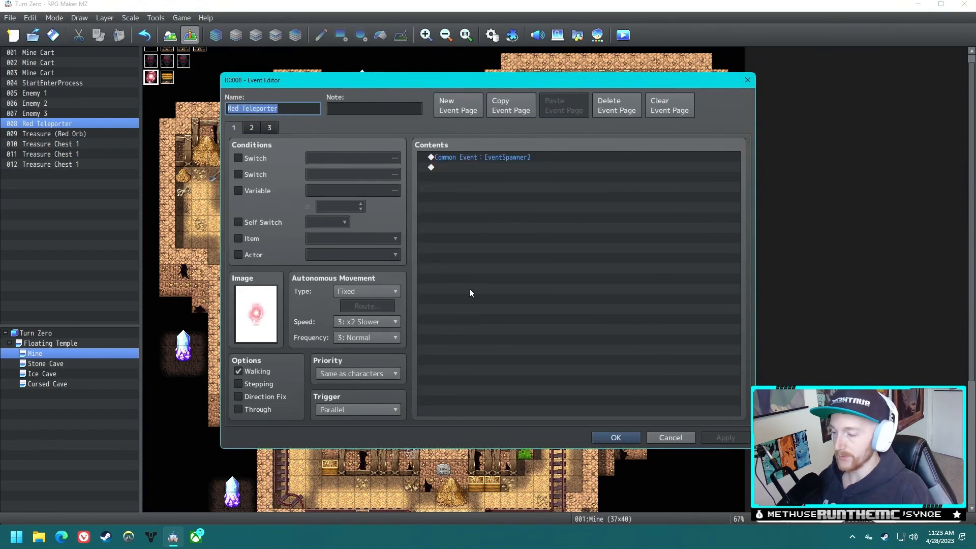
left_click(614, 438)
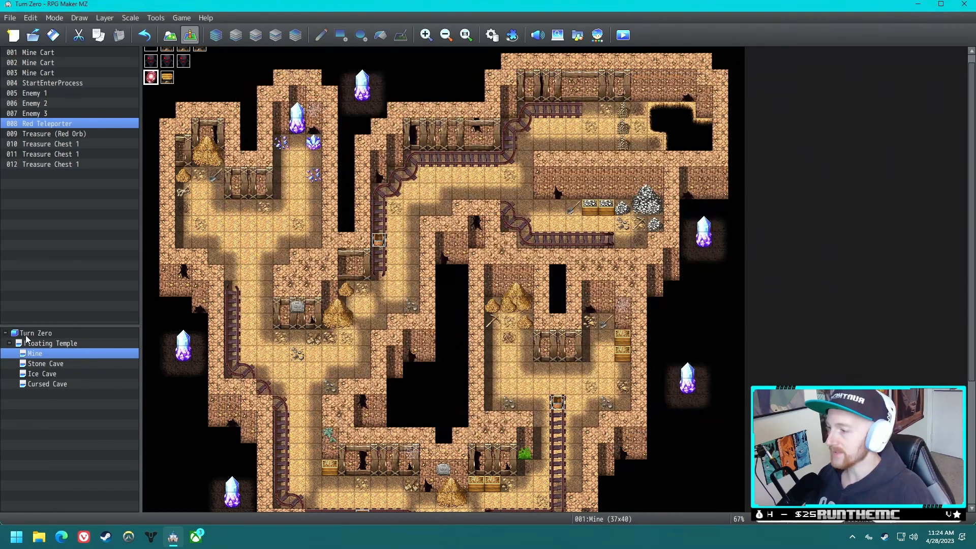
Step: Open the Floating Temple map, start a playtest, and walk the flame character around the temple stairs and upper terrace
left_click(41, 344)
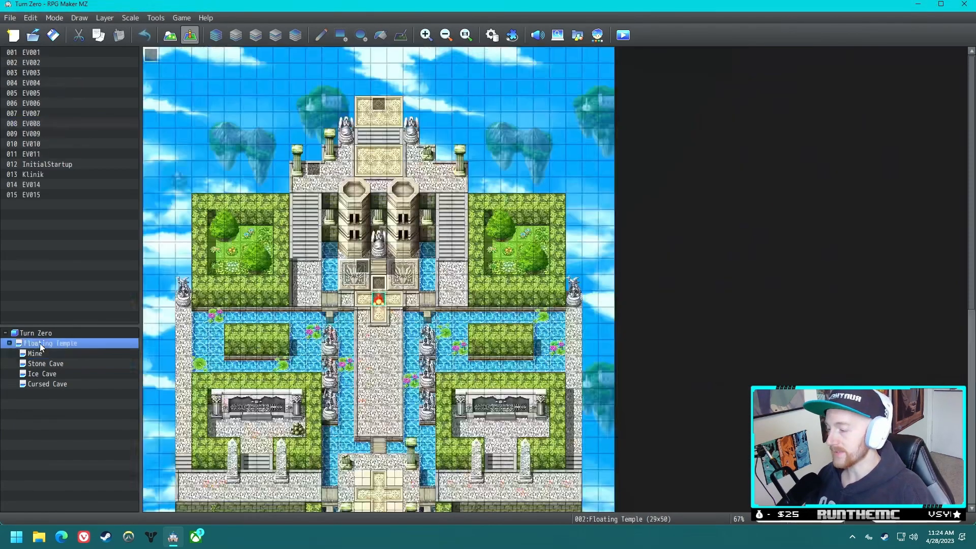
left_click(623, 36)
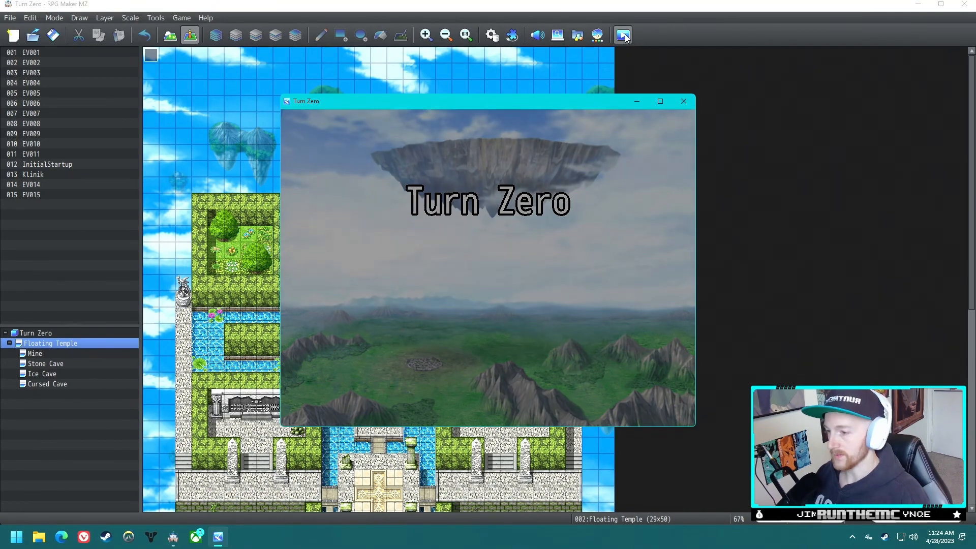
key("Left")
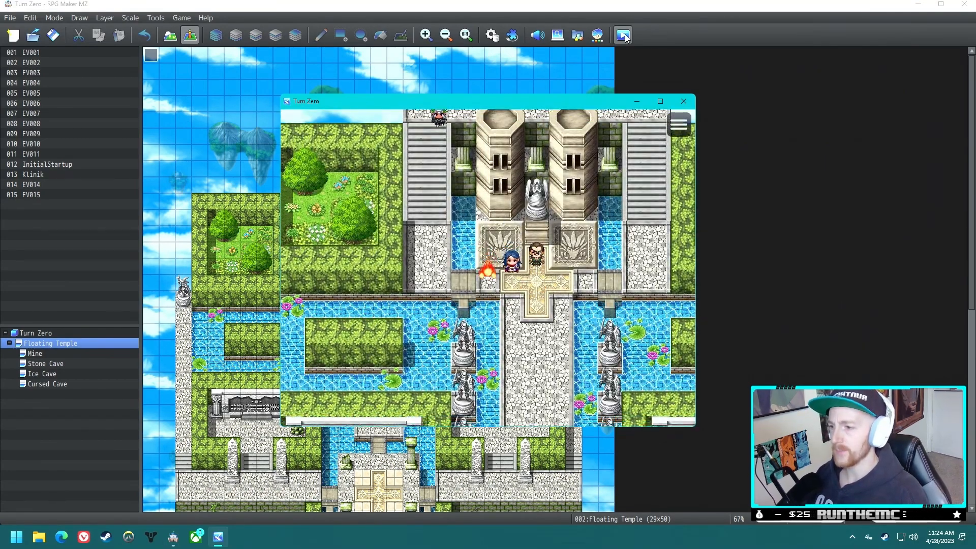
key("Up")
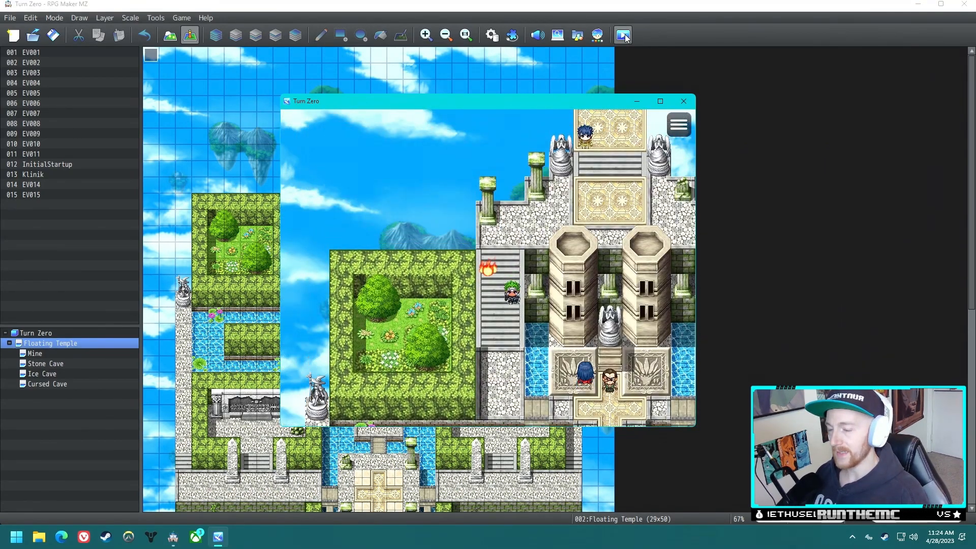
key("Right")
key("Up")
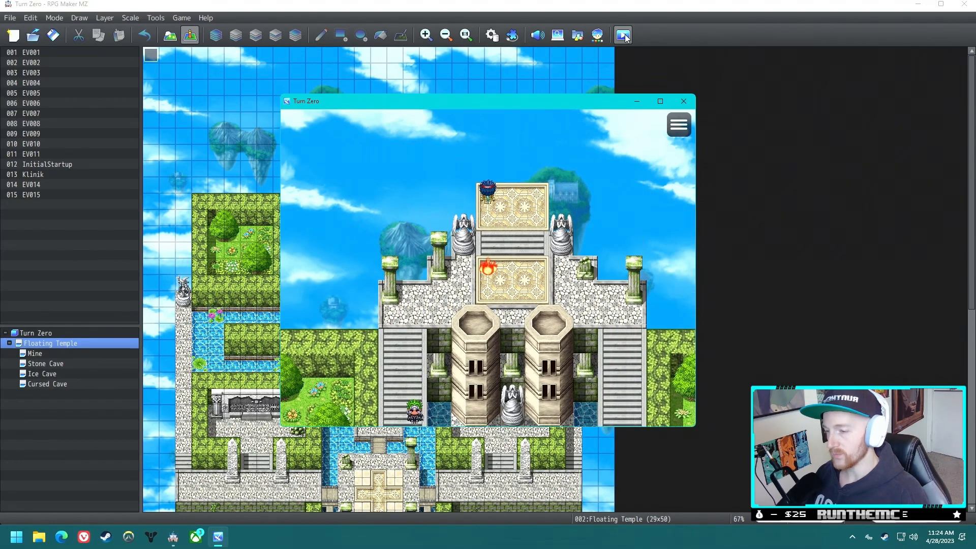
key("Down")
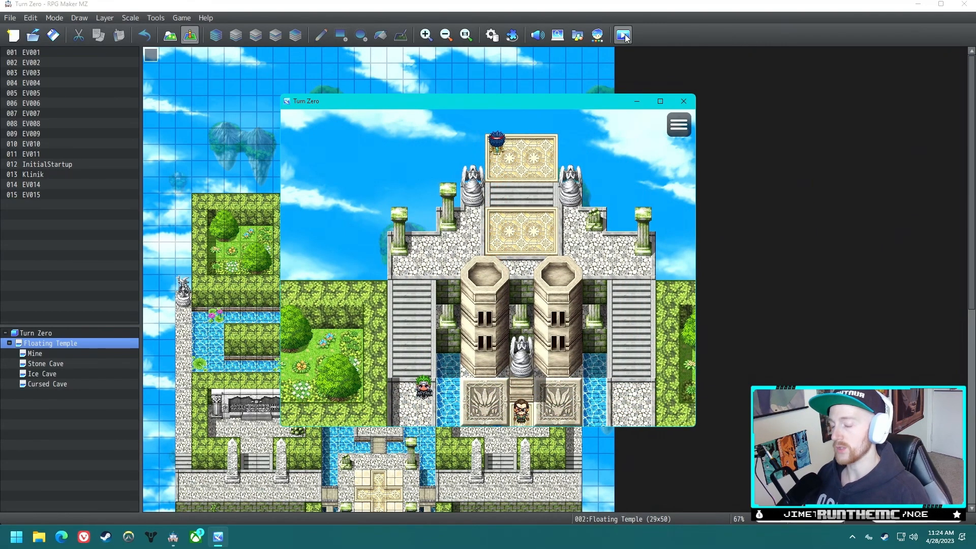
key("Left")
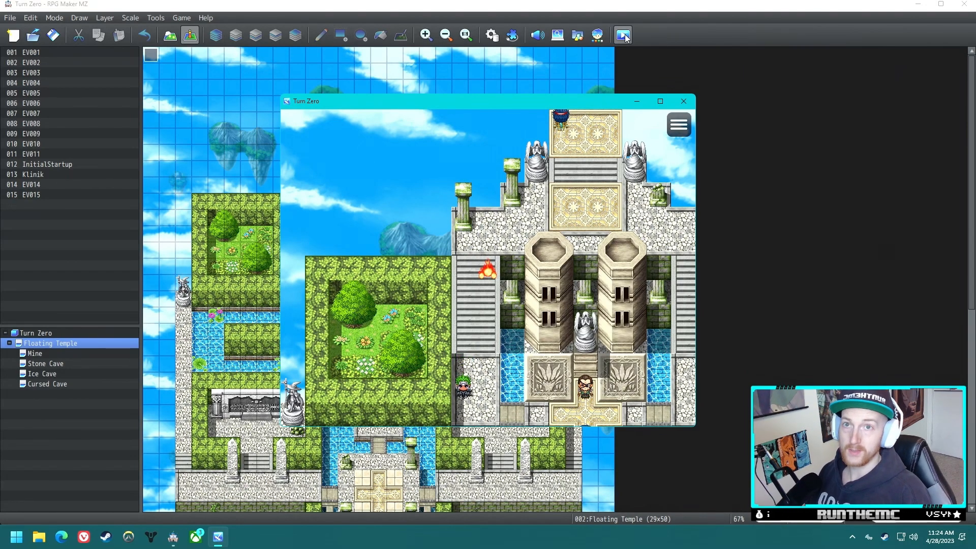
key("Down")
key("Down")
key("Down")
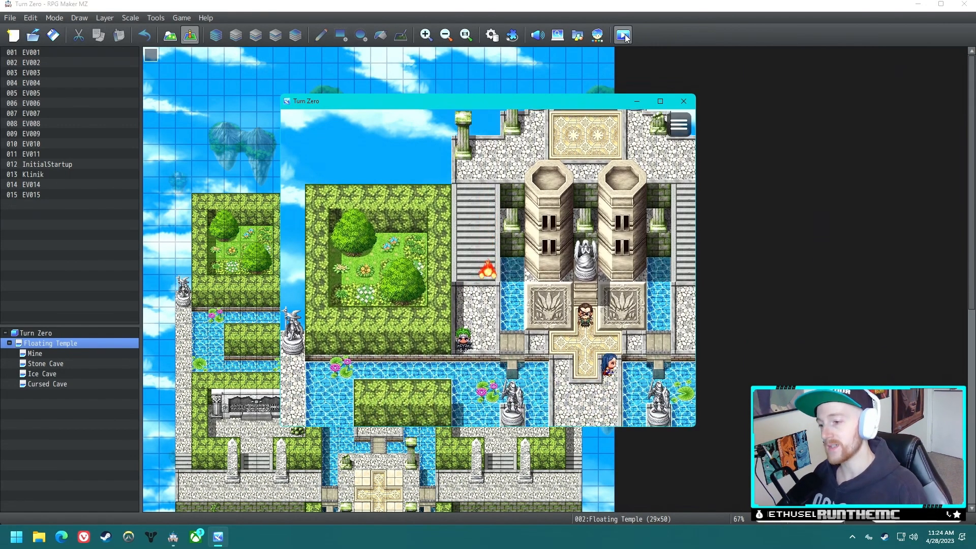
Step: Walk to the character on the temple's uppermost platform and agree to start with the Ranger
key("Up")
key("Up")
key("Up")
key("Up")
key("Up")
key("Up")
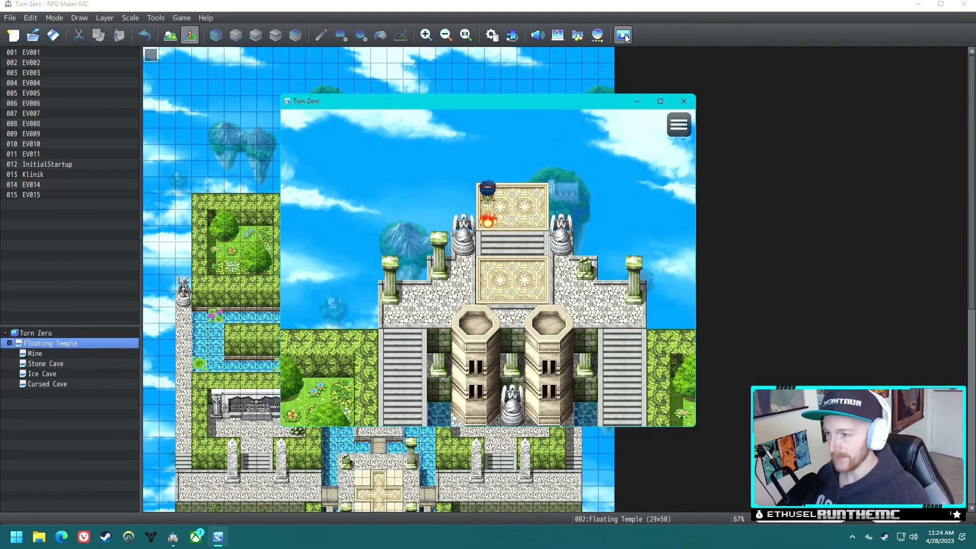
key("Right")
key("Up")
key("Return")
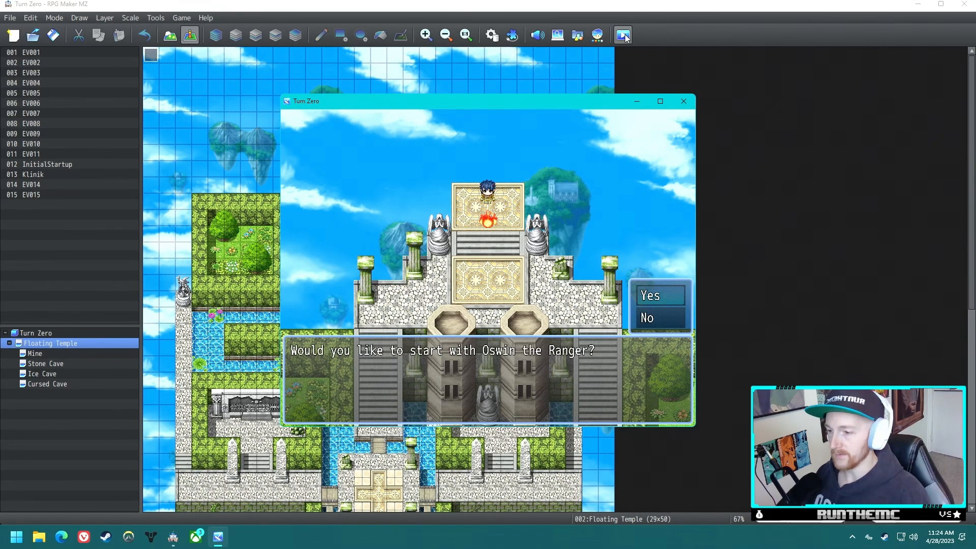
key("Return")
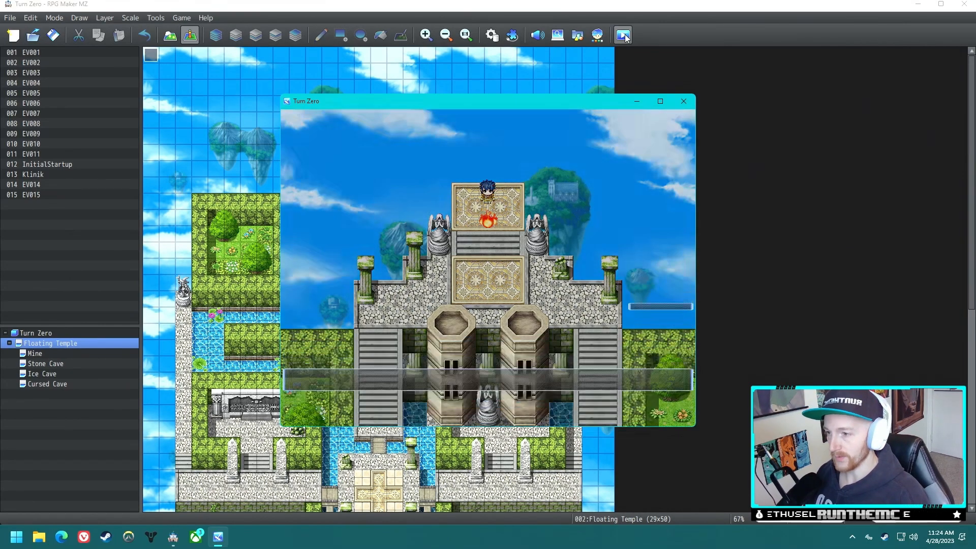
Step: Walk the Ranger north through the purple cave, past the purple pool and the red mushroom cluster
key("Down")
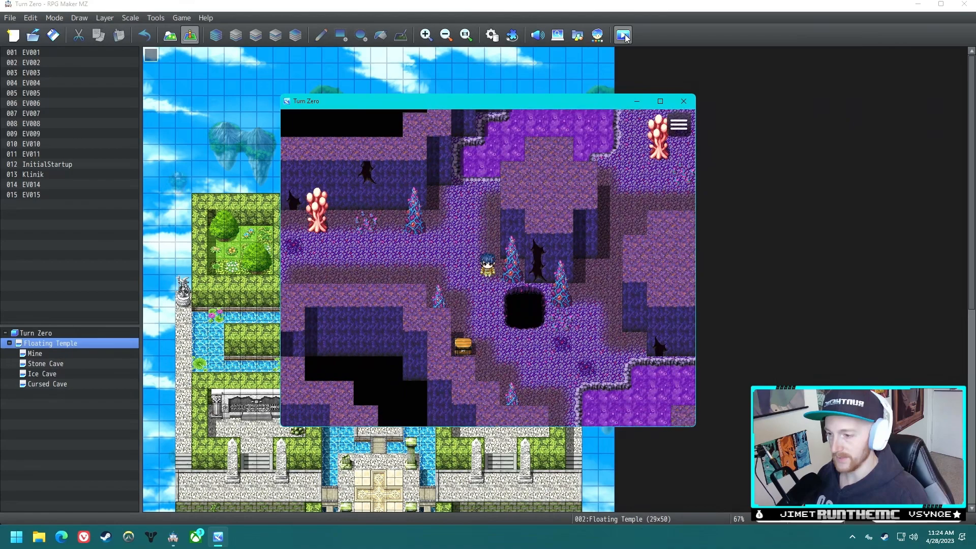
key("Right")
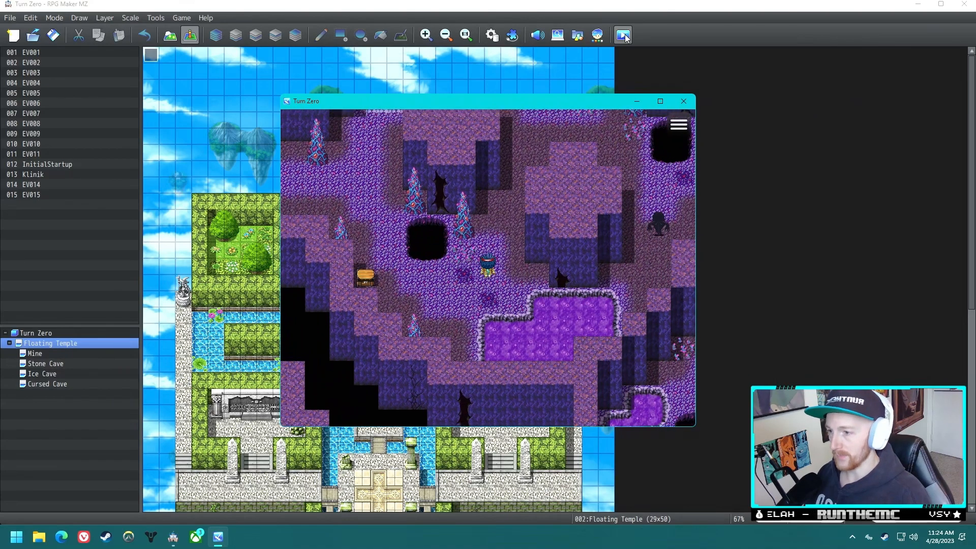
key("Up")
key("Right")
key("Up")
key("Up")
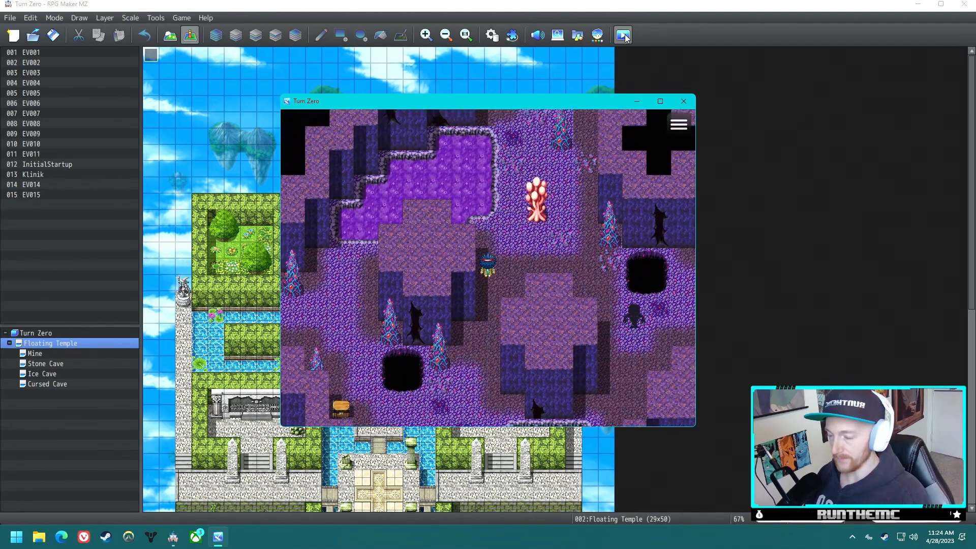
key("Right")
key("Up")
key("Up")
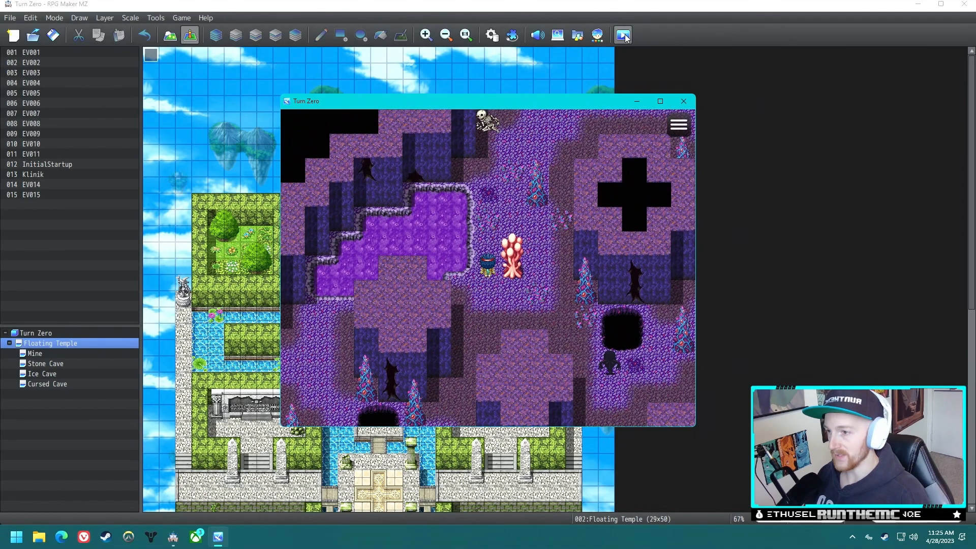
key("Up")
key("Right")
key("Up")
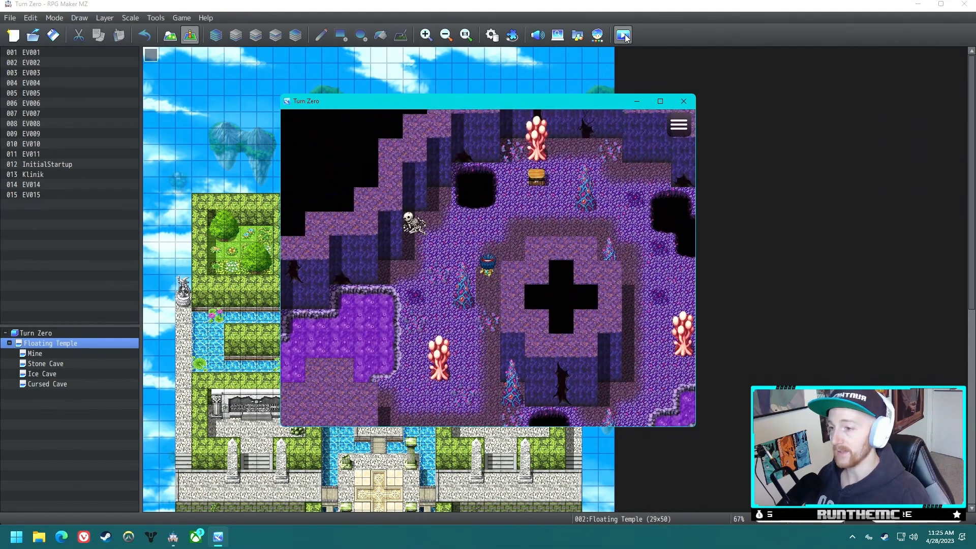
Step: Open the treasure chest at the cave's northern end and collect its item
key("Right")
key("Up")
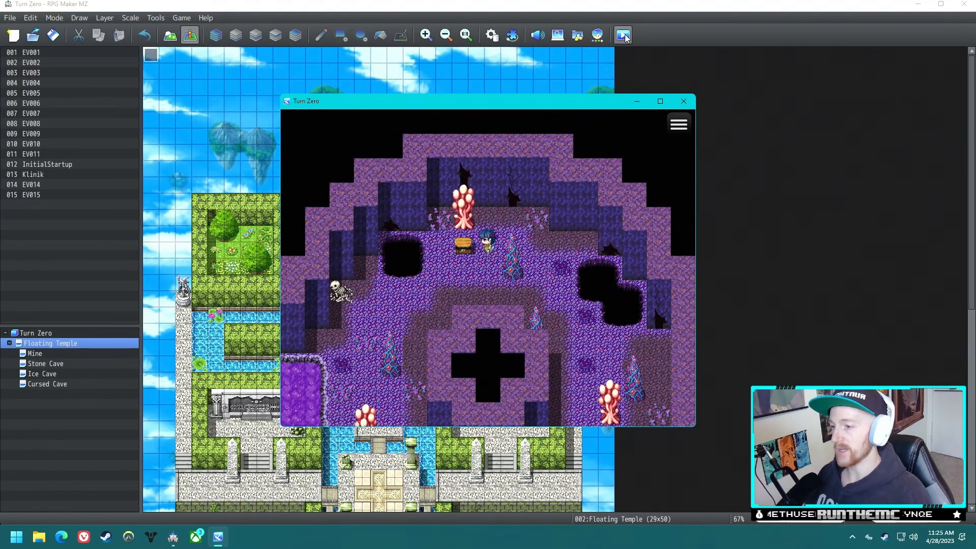
key("Left")
key("Up")
key("Return")
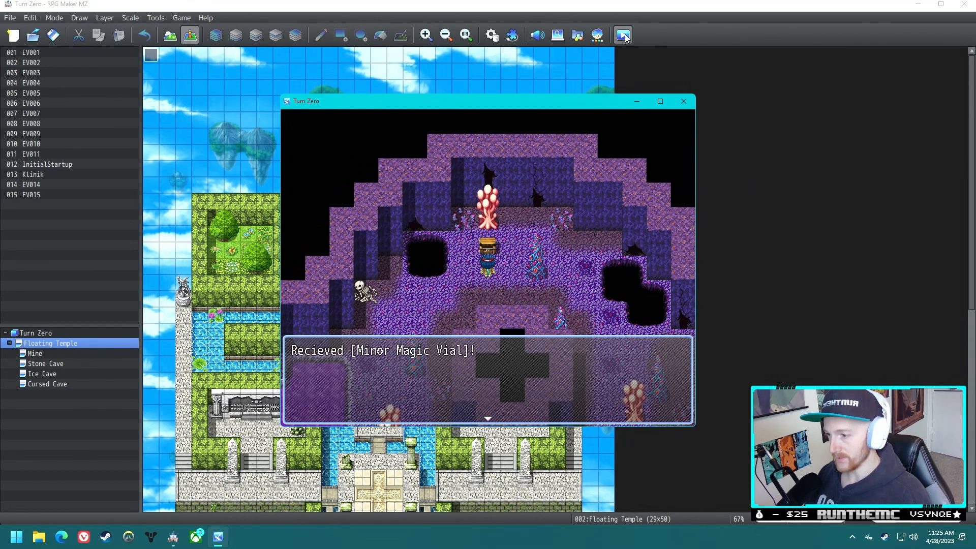
key("Return")
Step: Walk the Ranger east from the opened chest and around the cross-shaped pit to the black hole south of it
key("Down")
key("Right")
key("Right")
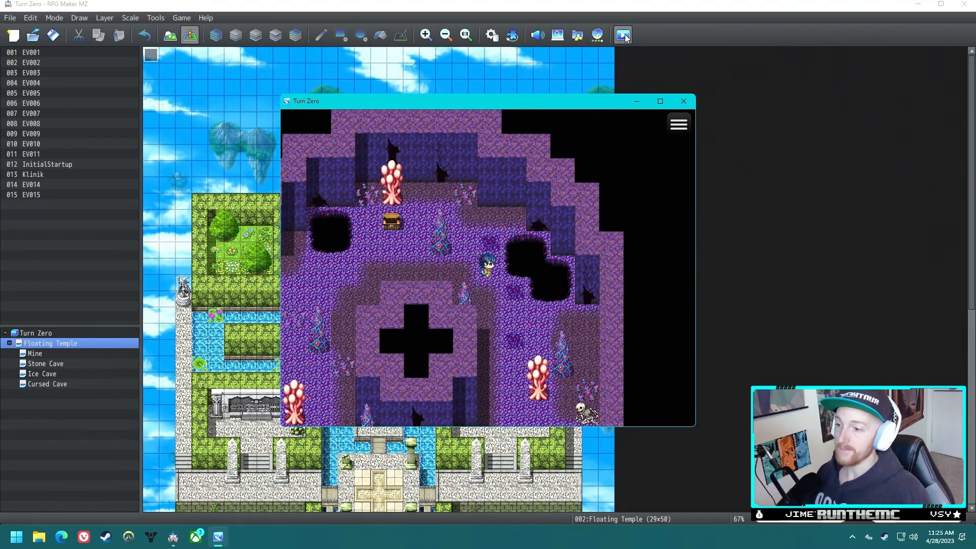
key("Down")
key("Left")
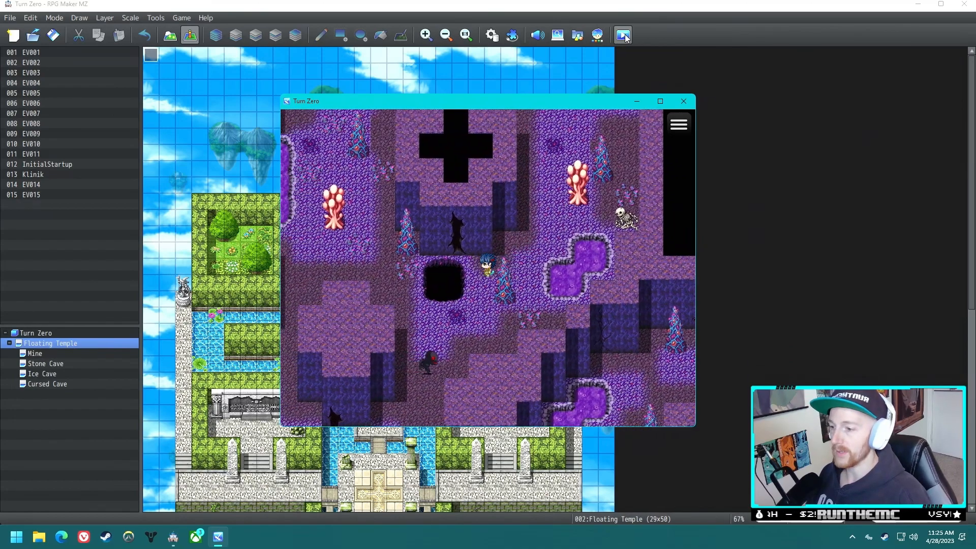
Step: Walk southwest to the treasure chest against the cave wall and collect its item
key("Down")
key("Left")
key("Down")
key("Left")
key("Return")
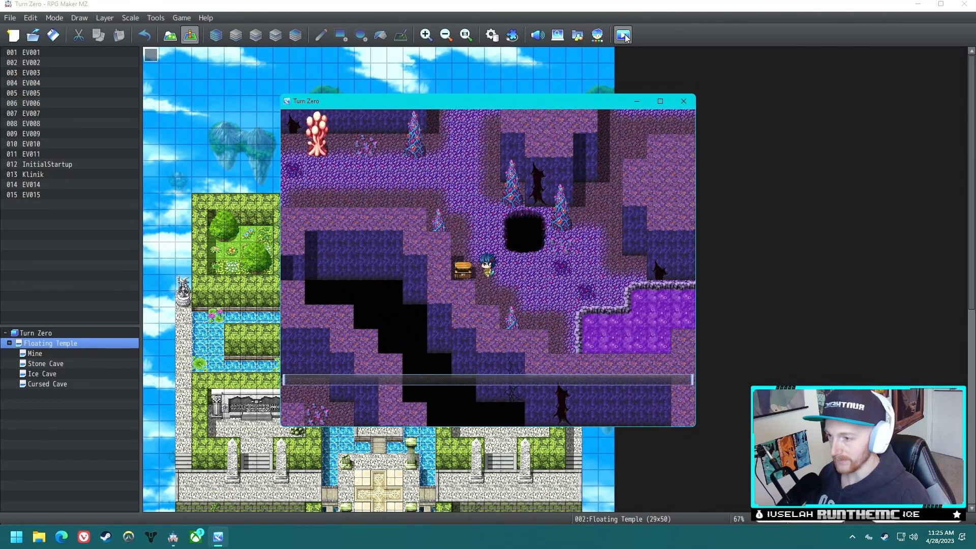
key("Return")
Step: Explore the corridor northwest of the opened chest, then return past it and continue to the skeleton and paired purple pools
key("Up")
key("Left")
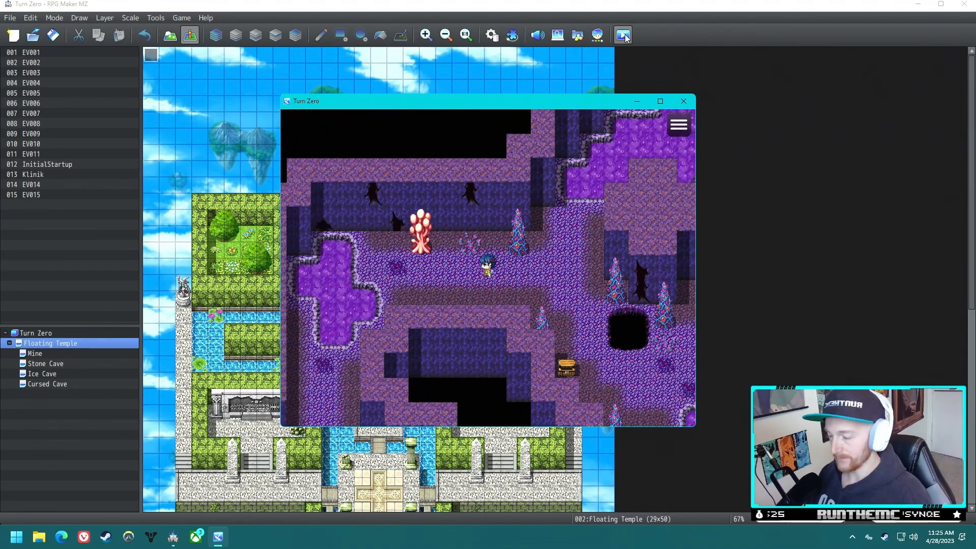
key("Escape")
key("Return")
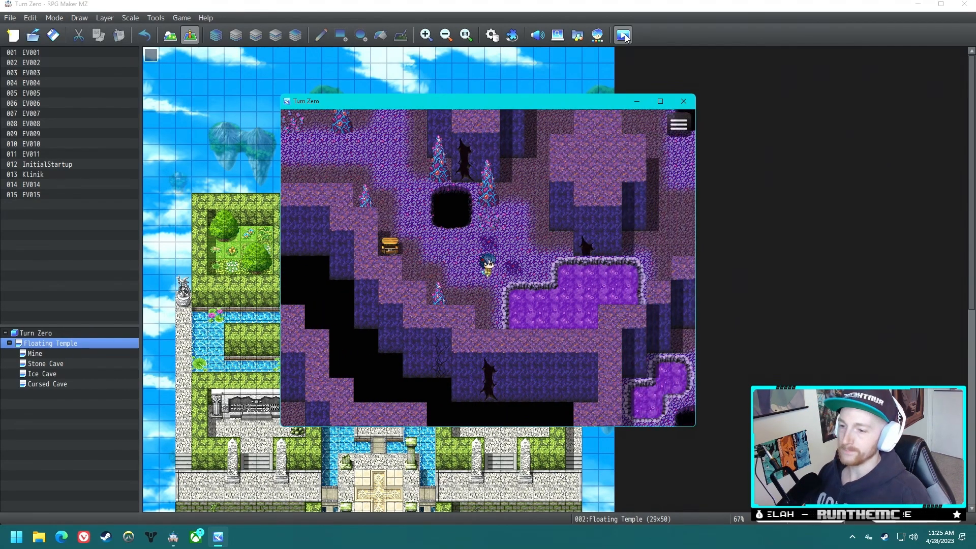
key("Left")
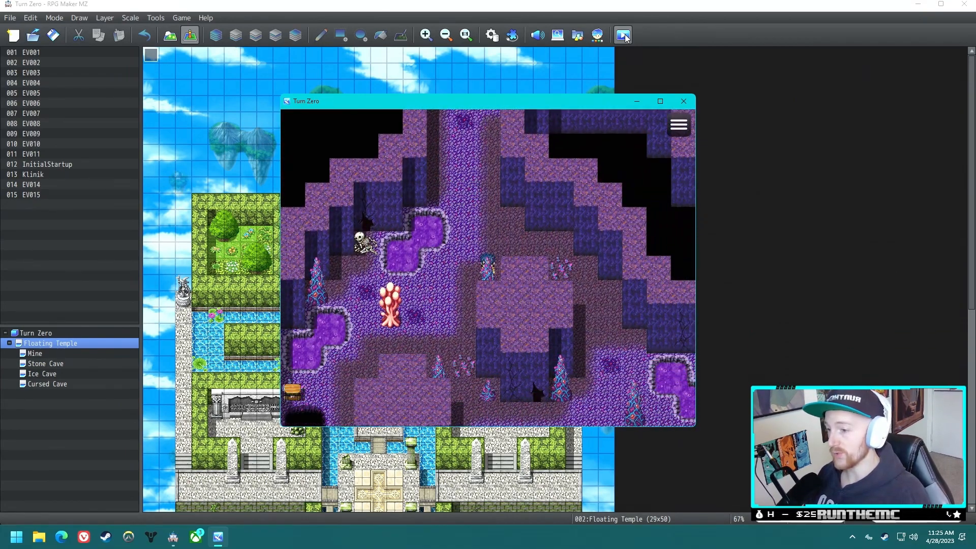
key("Down")
key("Left")
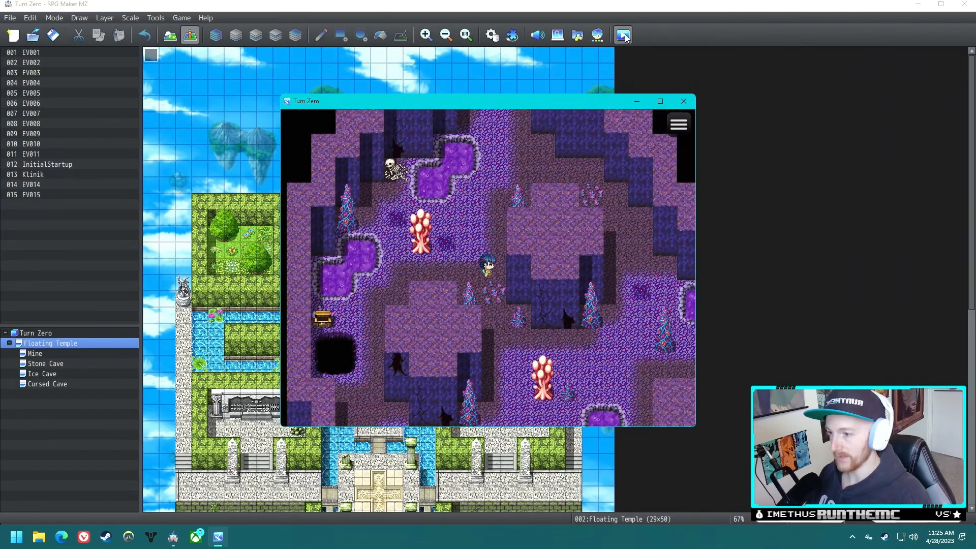
Step: Walk to the chest between the purple pool and the cross-shaped pit and collect its item
key("Right")
key("Up")
key("Up")
key("Up")
key("Up")
key("Up")
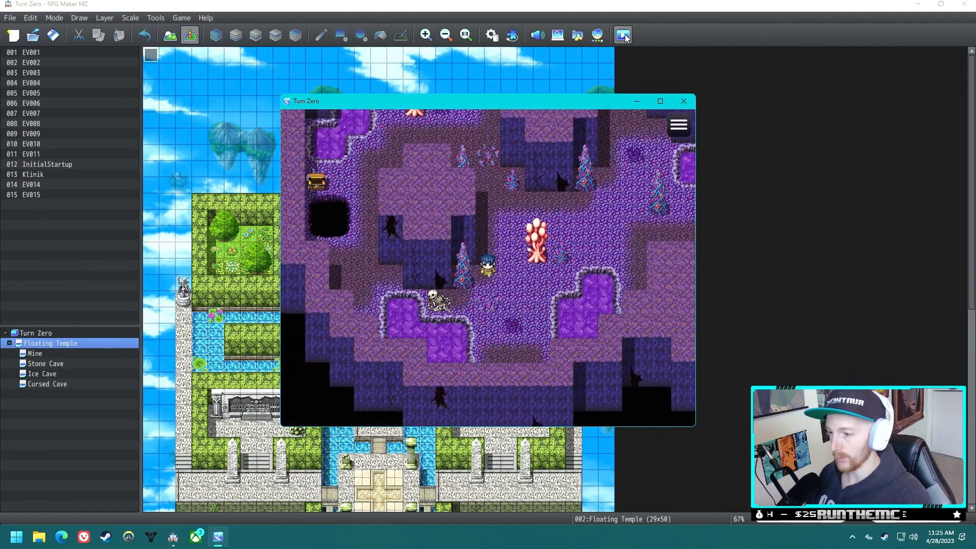
key("Right")
key("Up")
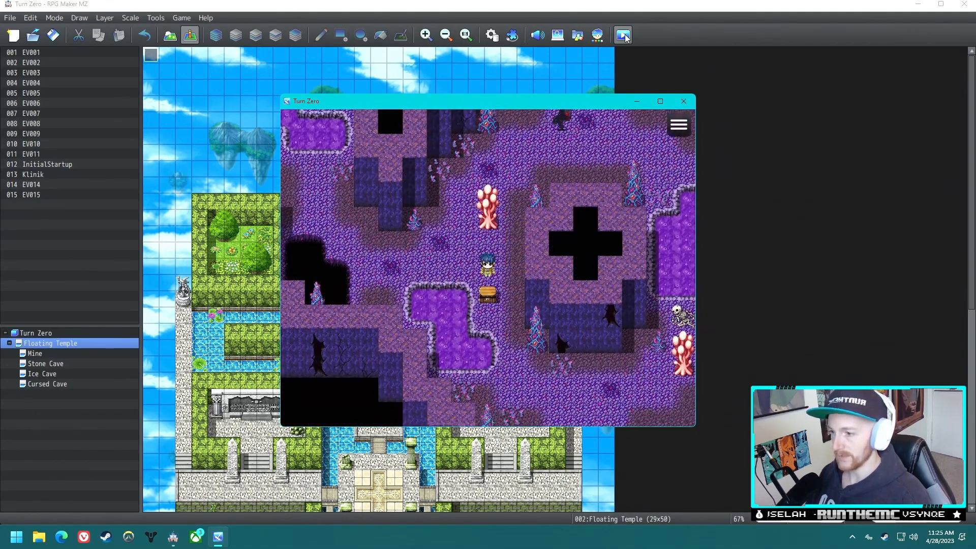
key("Return")
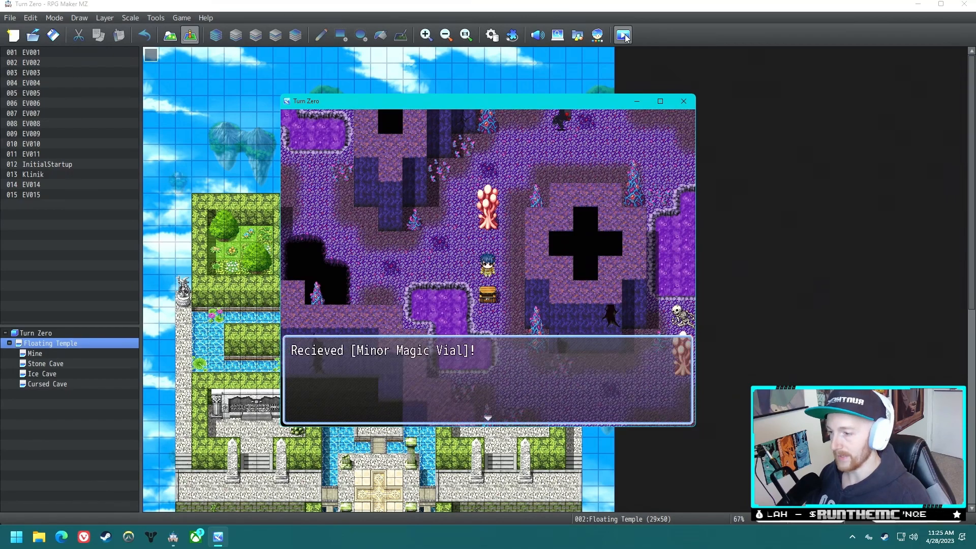
key("Return")
Step: Walk south from the opened chest around the purple pool to the mouth of the southern passage
key("Down")
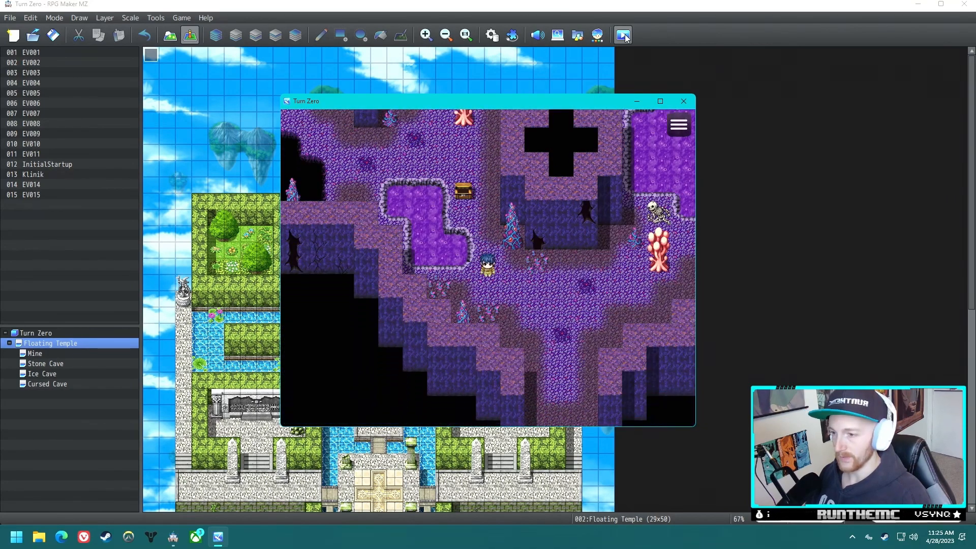
key("Right")
key("Right")
key("Right")
key("Right")
key("Left")
key("Left")
key("Left")
key("Left")
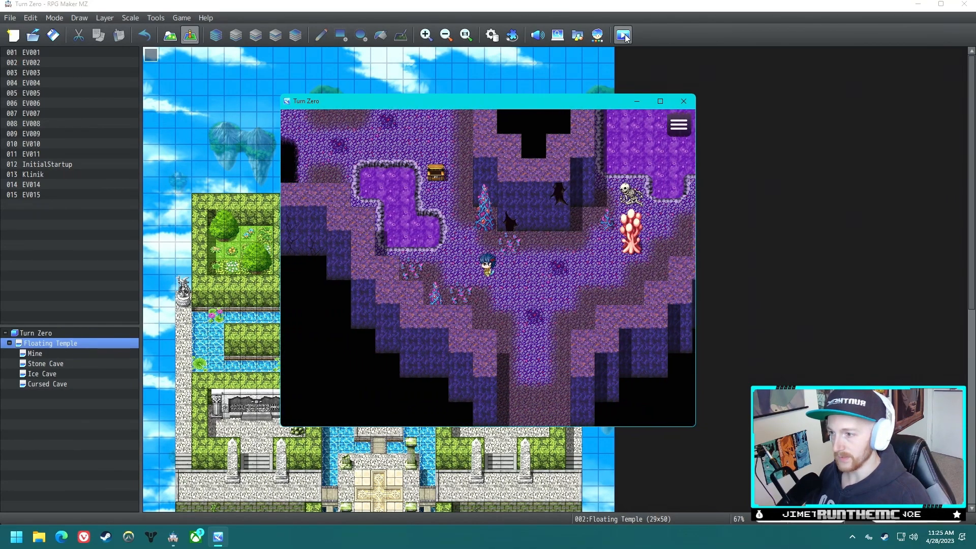
Step: Walk north past the red mushroom cluster and approach the shadow enemy near the glowing red orb
key("Up")
key("Up")
key("Up")
key("Up")
key("Up")
key("Up")
key("Up")
key("Up")
key("Up")
key("Up")
key("Up")
key("Right")
key("Right")
key("Right")
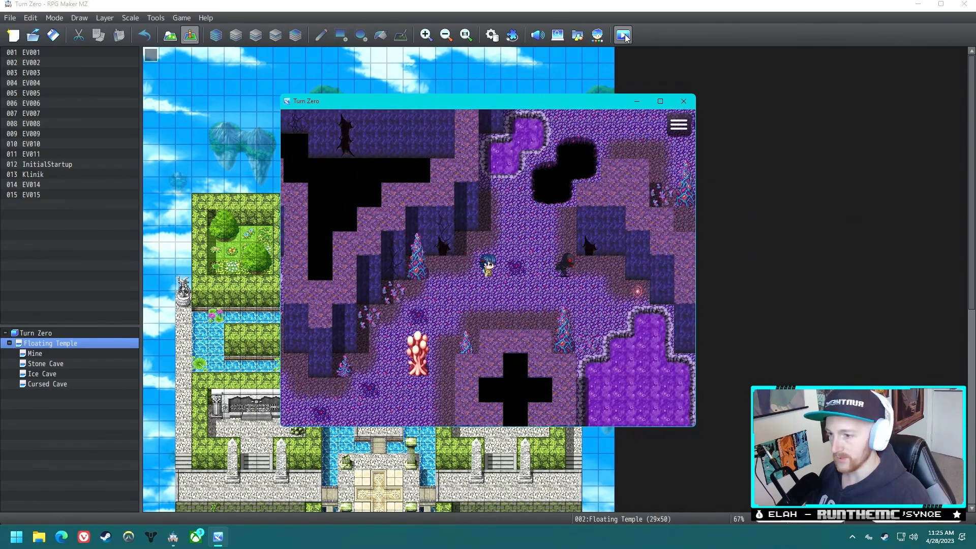
key("Right")
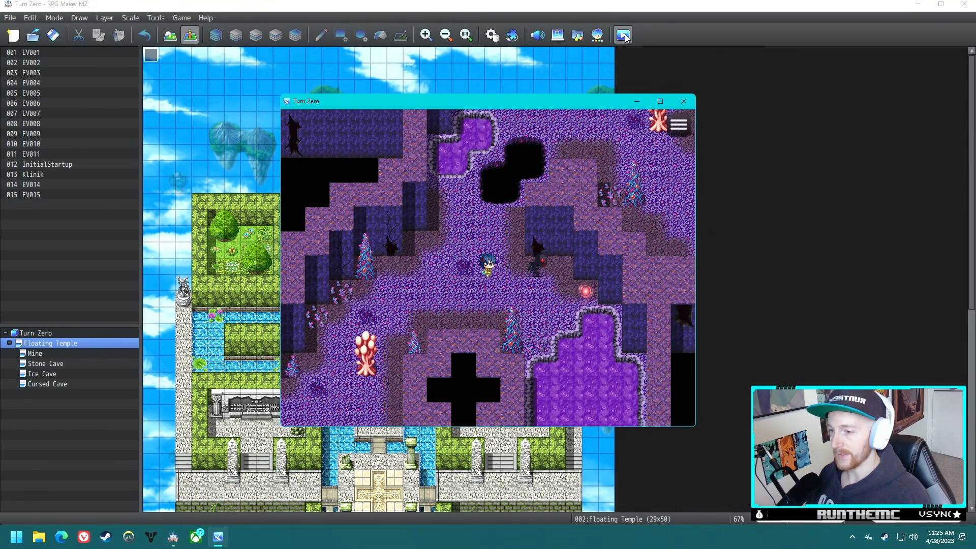
Step: Engage the shadow enemy and read the Archery skill descriptions for Fancy Footwork and Barrage
key("Right")
key("Right")
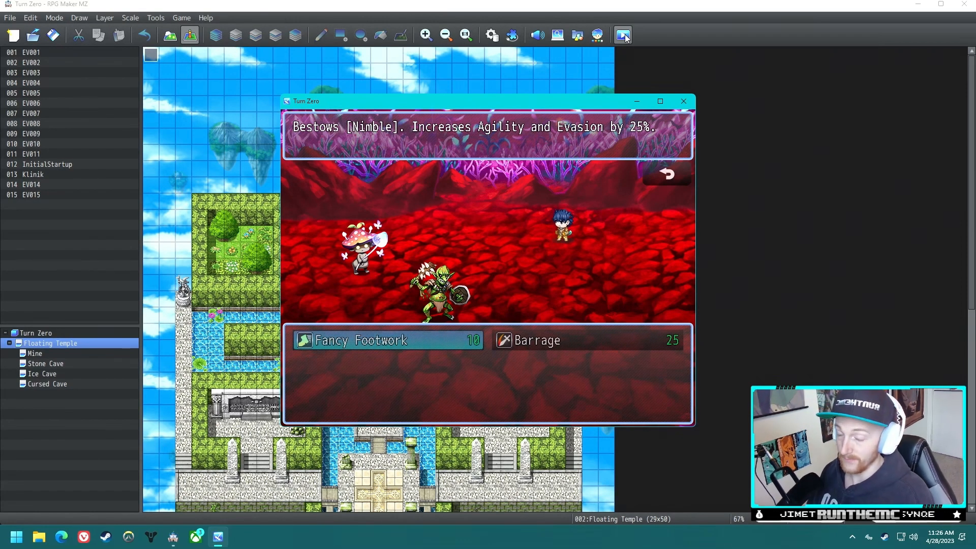
key("Right")
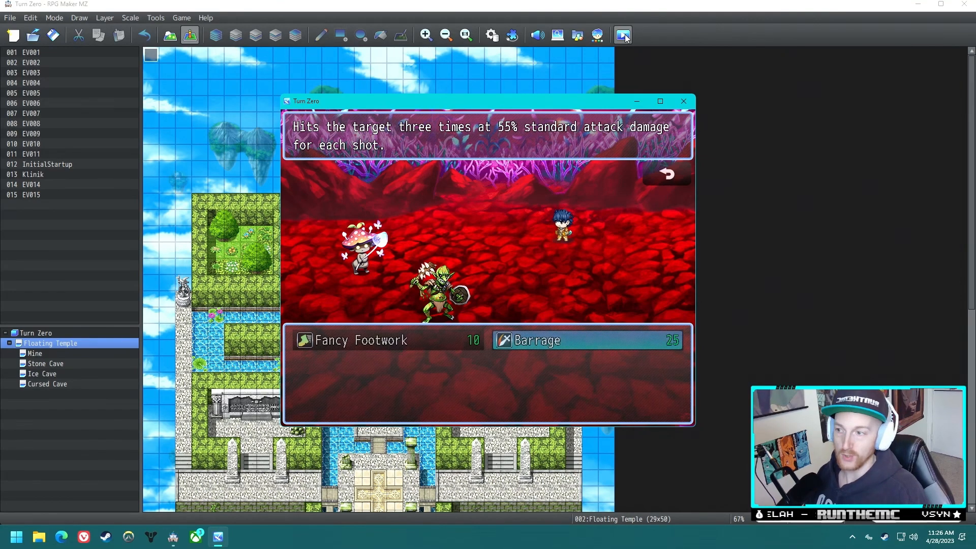
Step: Leave the Archery skills and use the Ranger's standard Attack on the Goblin
key("Escape")
key("Up")
key("Return")
key("Return")
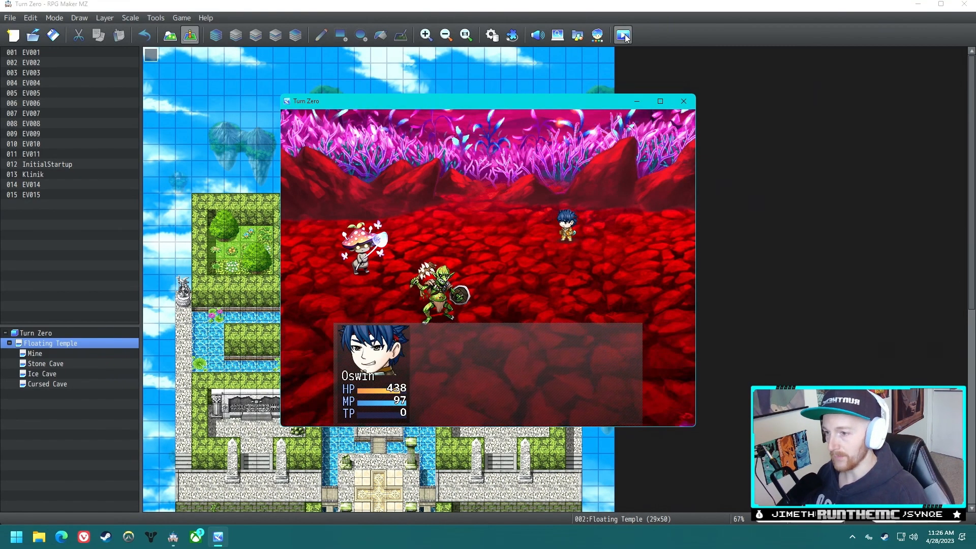
key("Return")
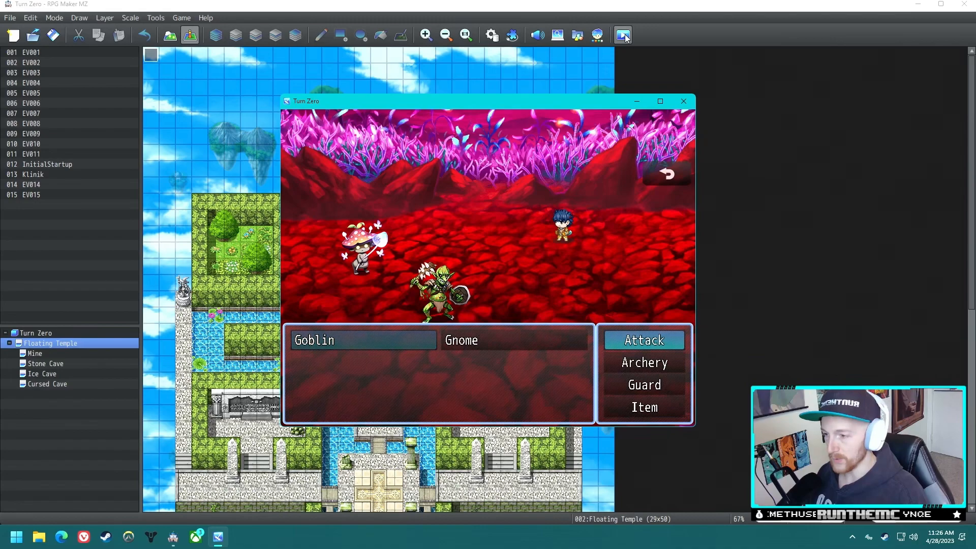
key("Return")
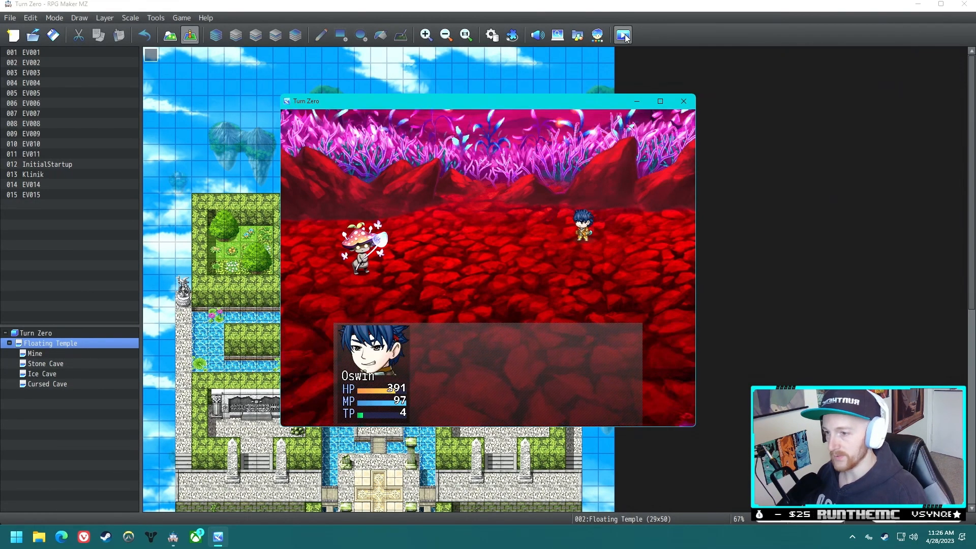
Step: Keep fighting the remaining Gnome until the battle ends and return to the cave
key("Return")
key("Return")
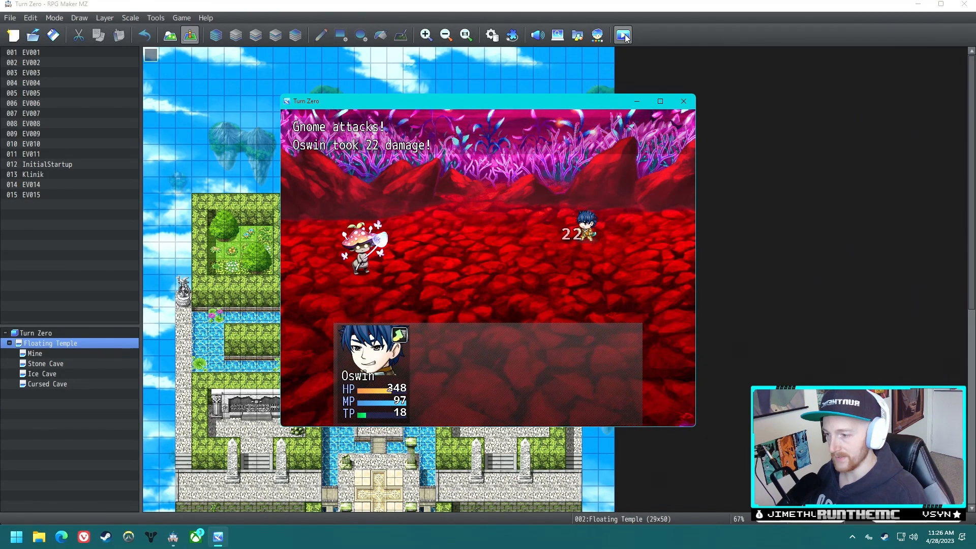
key("Return")
key("Return")
key("Return")
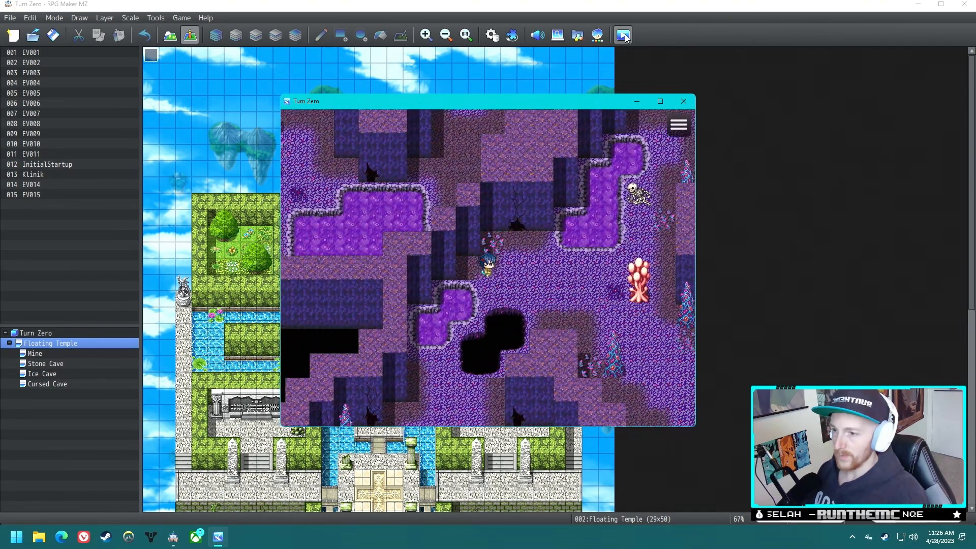
Step: Walk east to the skeleton beside the long purple pool, then back southwest to the twin black holes
key("Right")
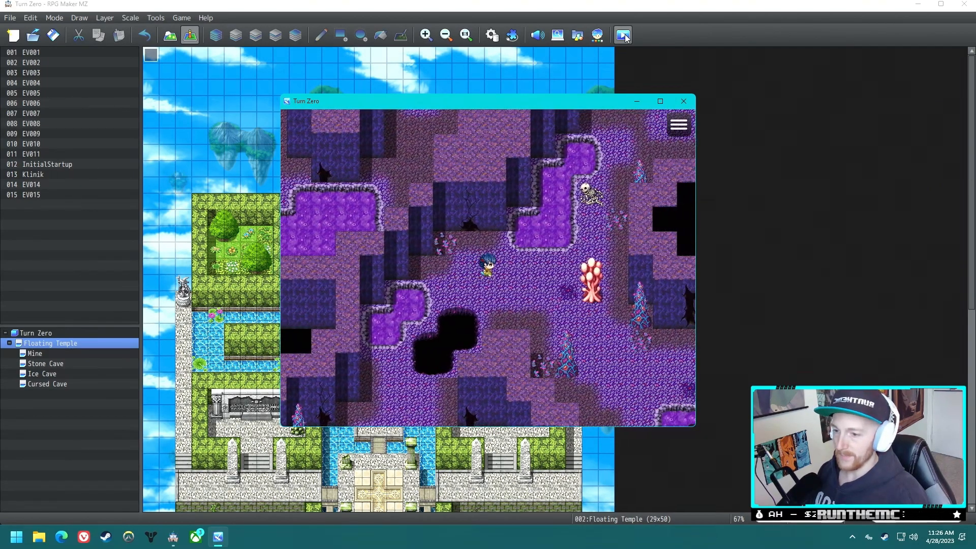
key("Up")
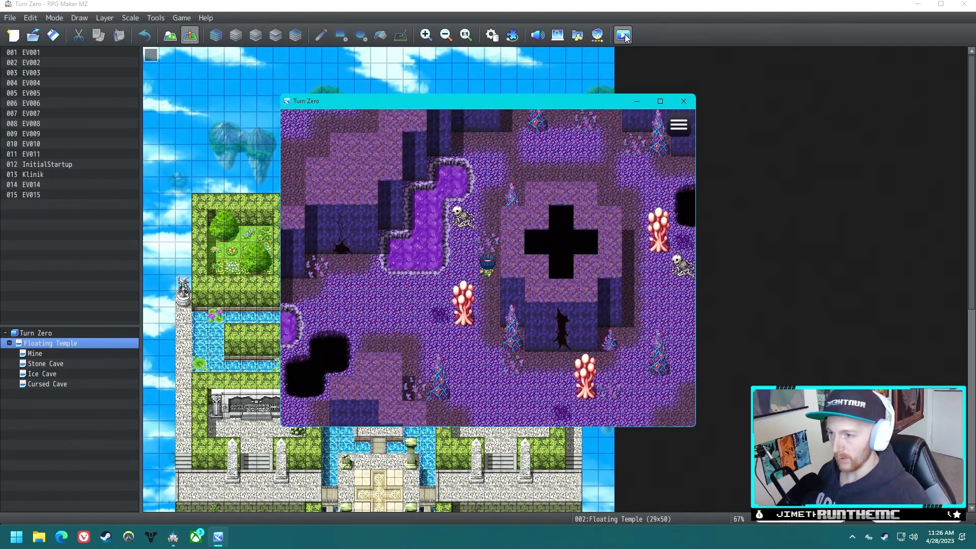
key("Down")
key("Left")
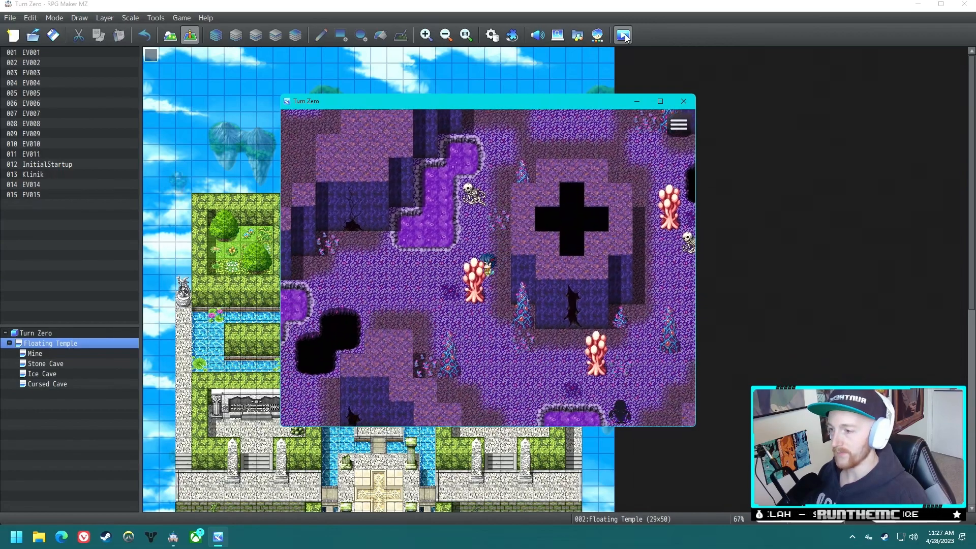
key("Down")
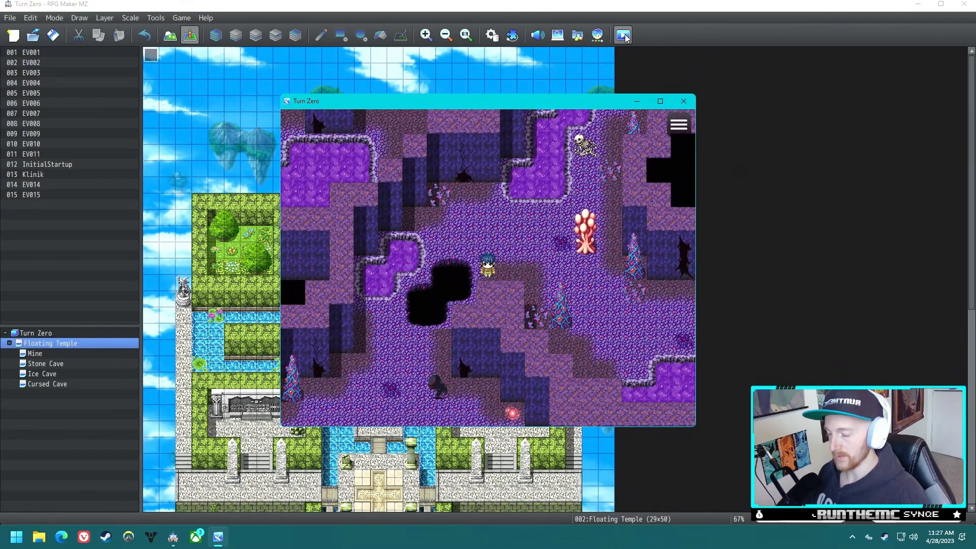
Step: Walk the Ranger west into the small purple pool beside the twin black holes
key("Up")
key("Left")
key("Left")
key("Escape")
key("Escape")
key("Left")
key("Down")
key("Left")
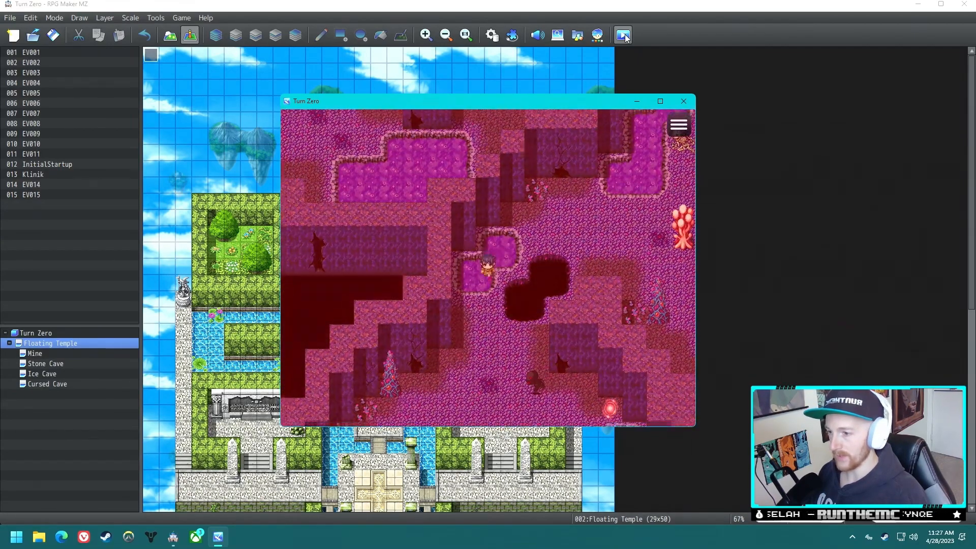
Step: Leave the purple pool and walk south, then east toward the glowing red orb
key("Down")
key("Down")
key("Down")
key("Escape")
key("Escape")
key("Right")
key("Right")
key("Down")
key("Down")
key("Right")
Step: Check the collected items in the game's inventory and return to the cave
key("Escape")
key("Return")
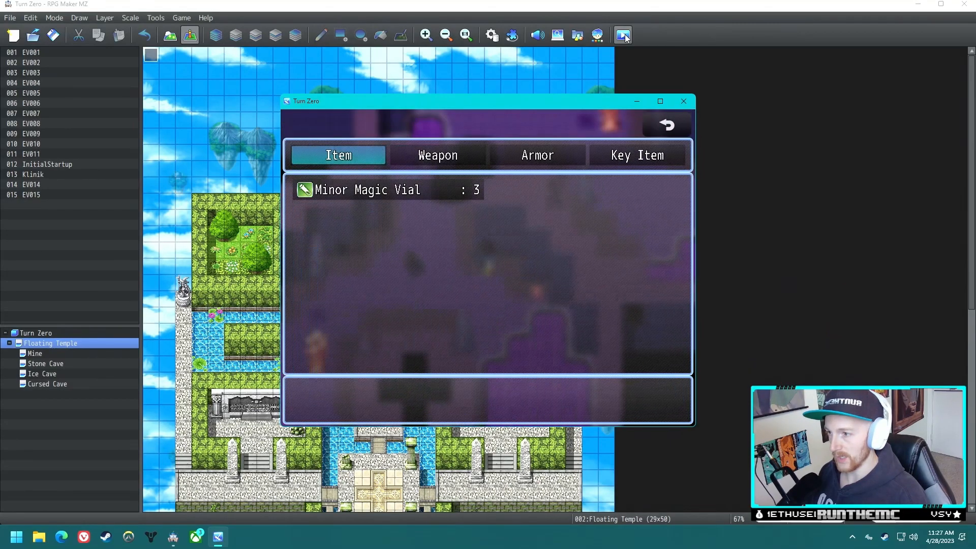
key("Escape")
key("Escape")
Step: Choose Yes to fight the guardian of the exit and dismiss its opening battle message
key("Up")
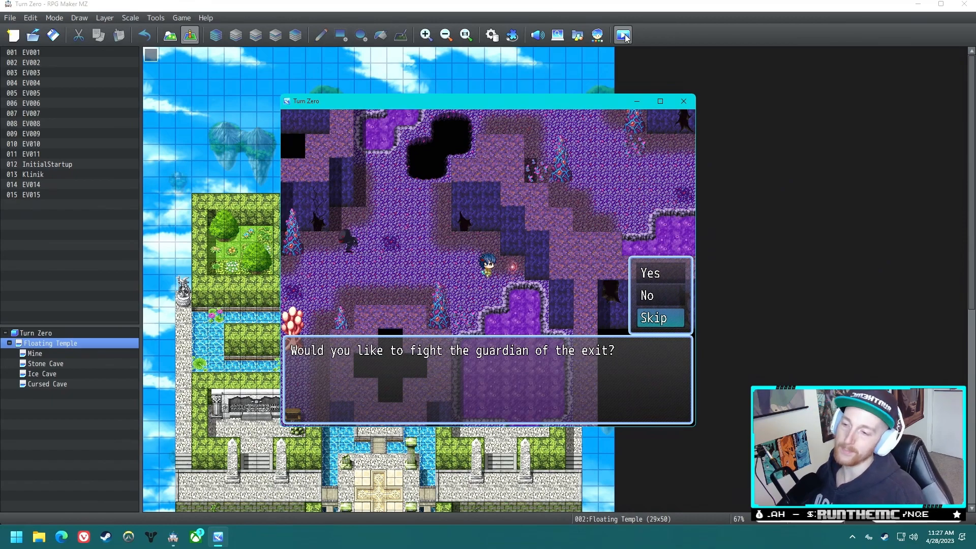
key("Up")
key("Up")
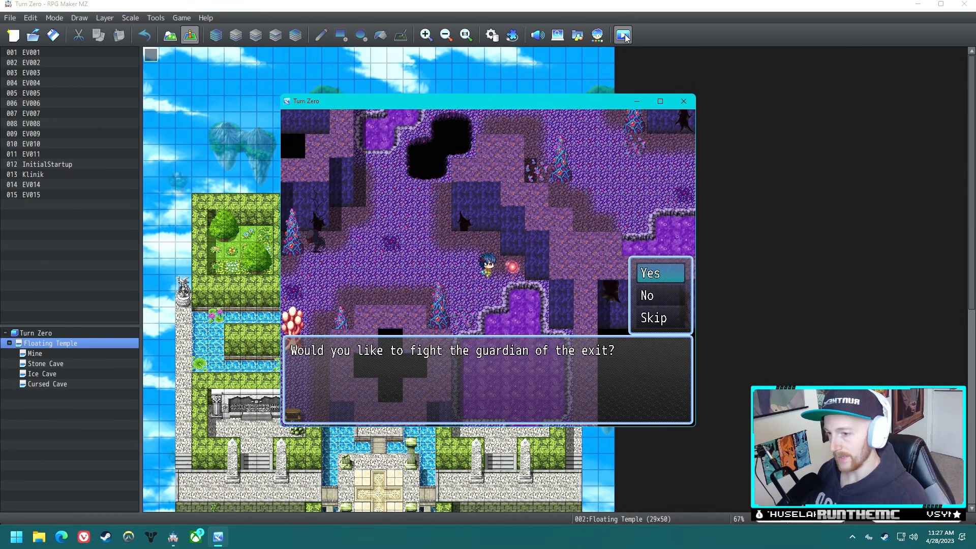
key("Return")
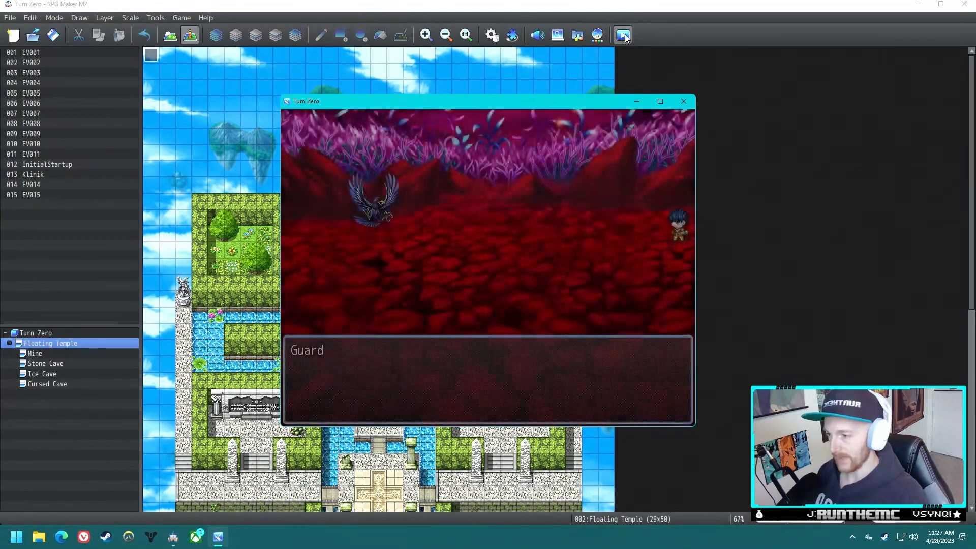
key("Return")
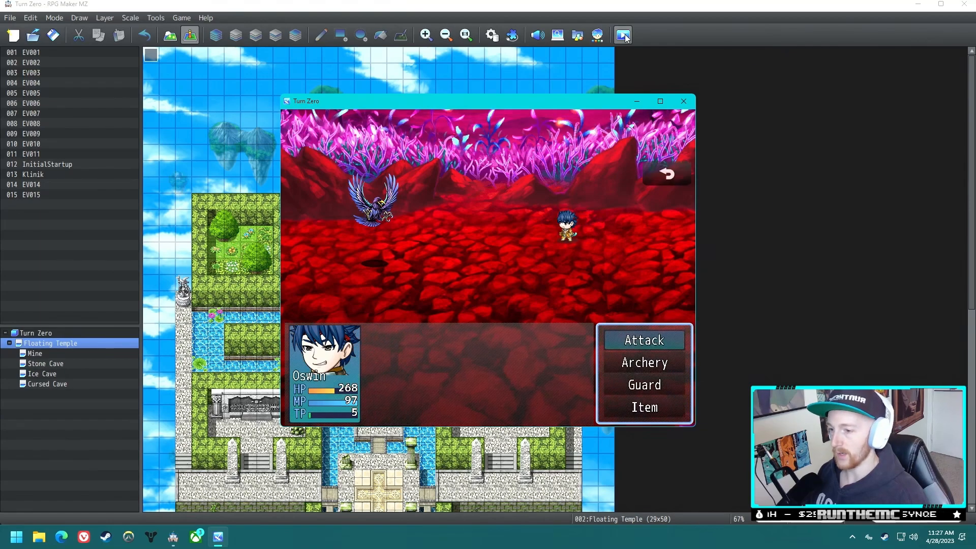
Step: Fight the Guardian Crow with the Ranger's standard Attack over repeated turns
key("Return")
key("Return")
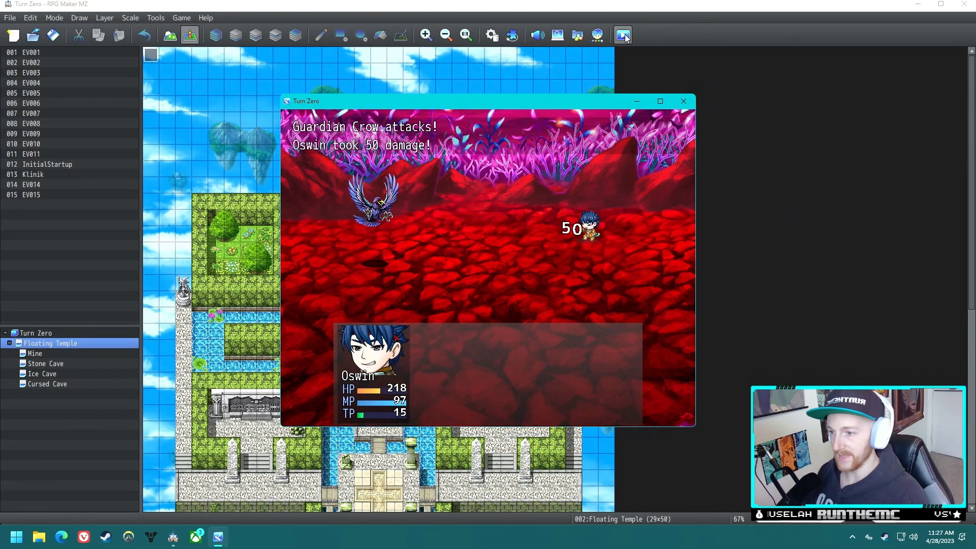
key("Return")
key("Return")
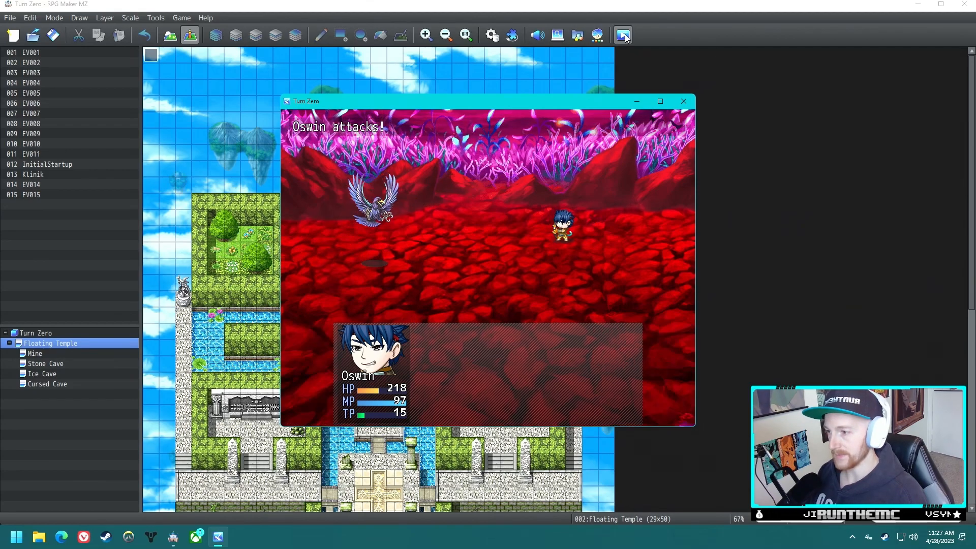
key("Return")
key("Return")
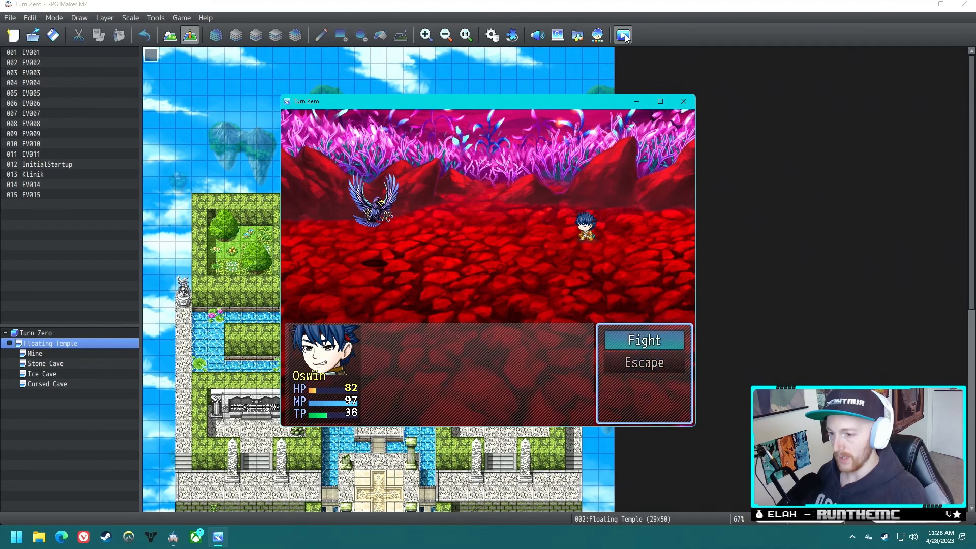
key("Return")
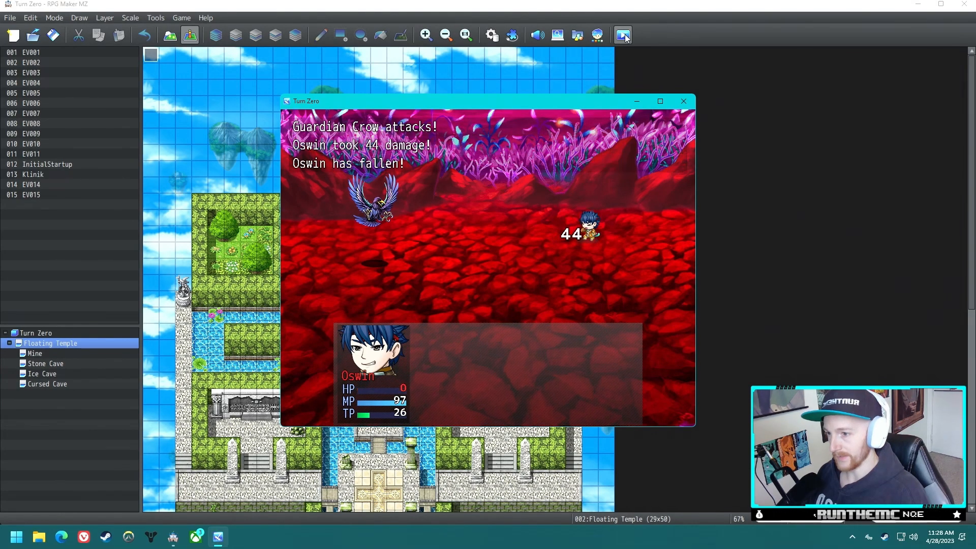
Step: Dismiss the battle defeat message, circle the ice cave's northwest room, and walk south along the tiled west corridor
key("Return")
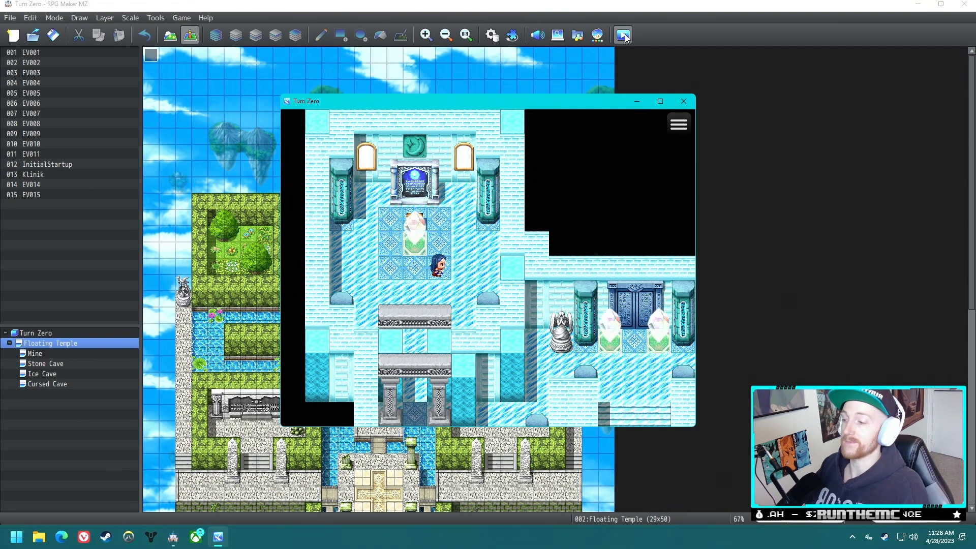
key("Up")
key("Right")
key("Down")
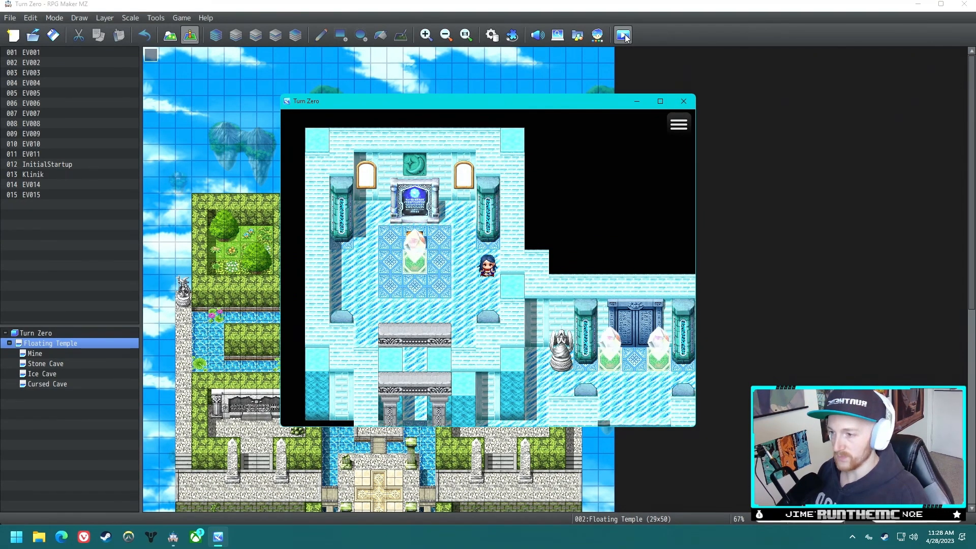
key("Left")
key("Down")
key("Down")
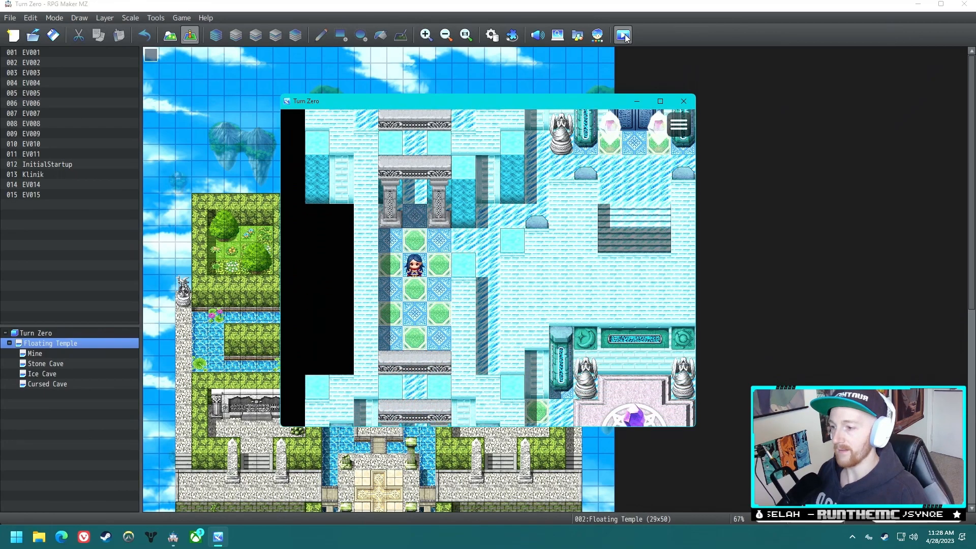
Step: Return north to the northwest room, open the chest behind the crystal, and dismiss the Magma Sword message
key("Up")
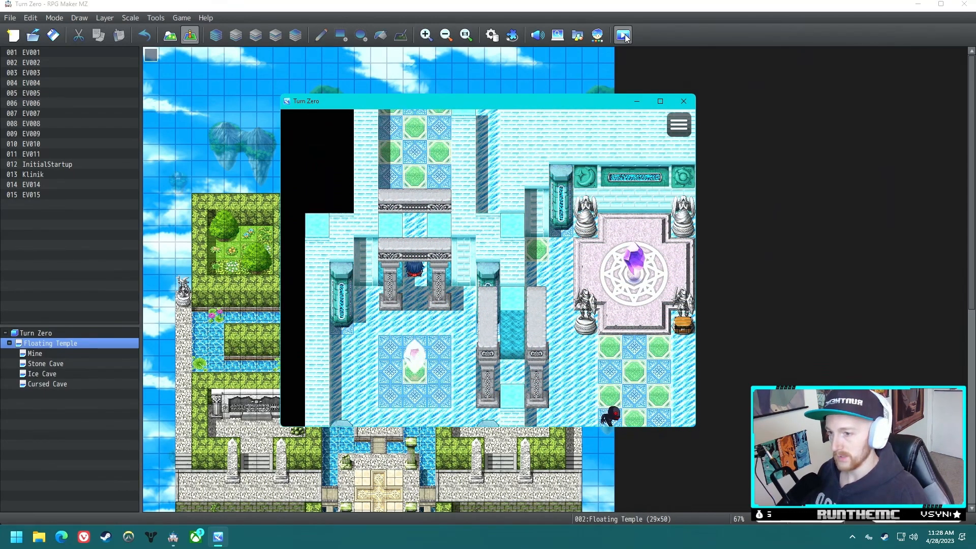
key("Up")
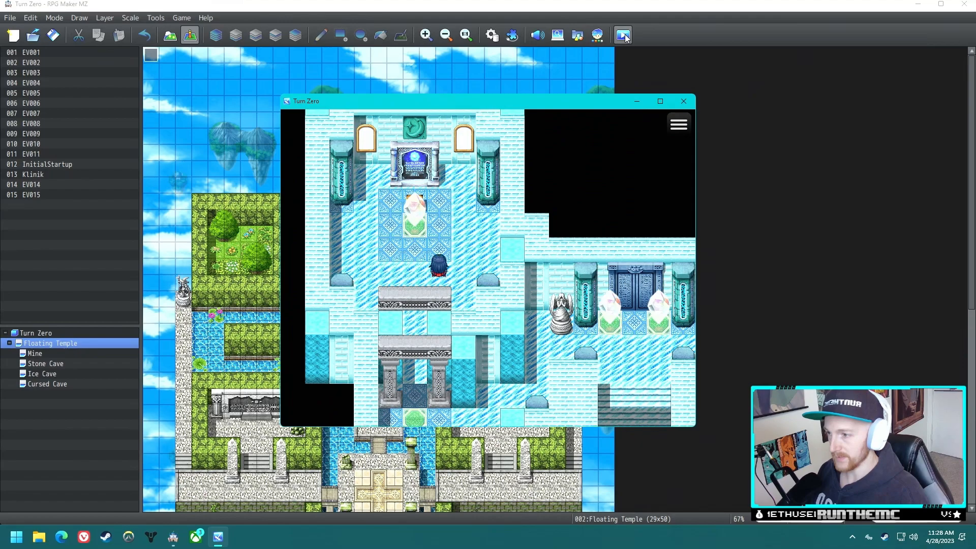
key("Right")
key("Return")
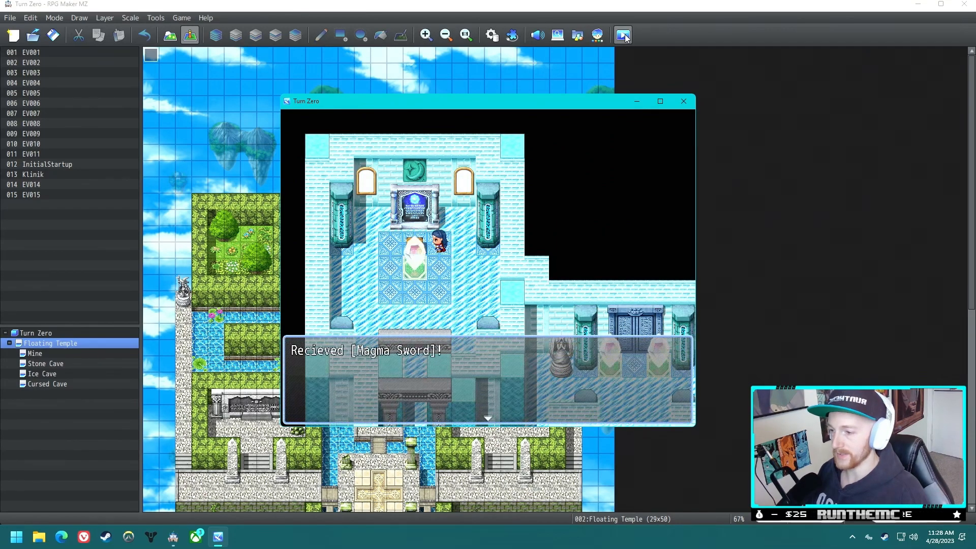
key("Return")
Step: Explore the ice cave through the east corridor, the east crystal room and the central aisle, up to the altar
key("Down")
key("Down")
key("Left")
key("Down")
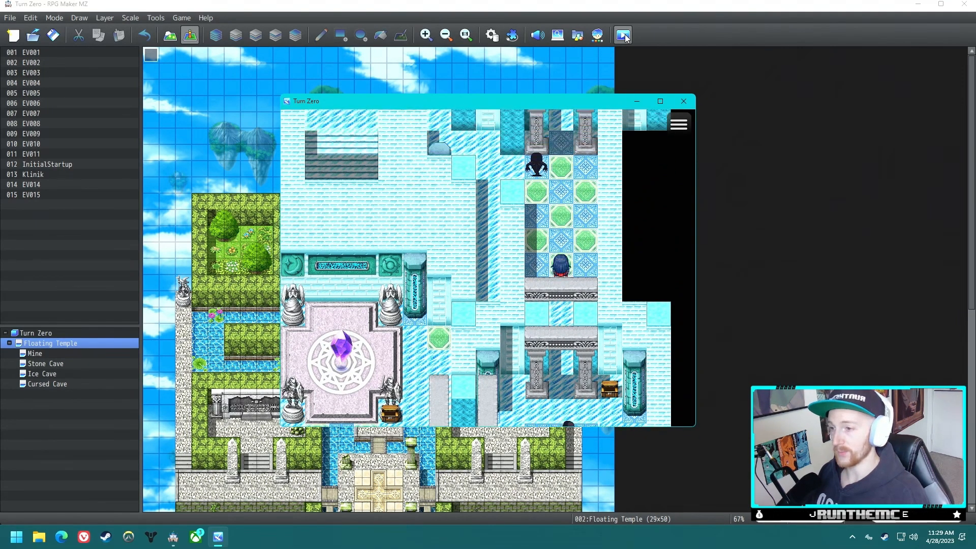
key("Down")
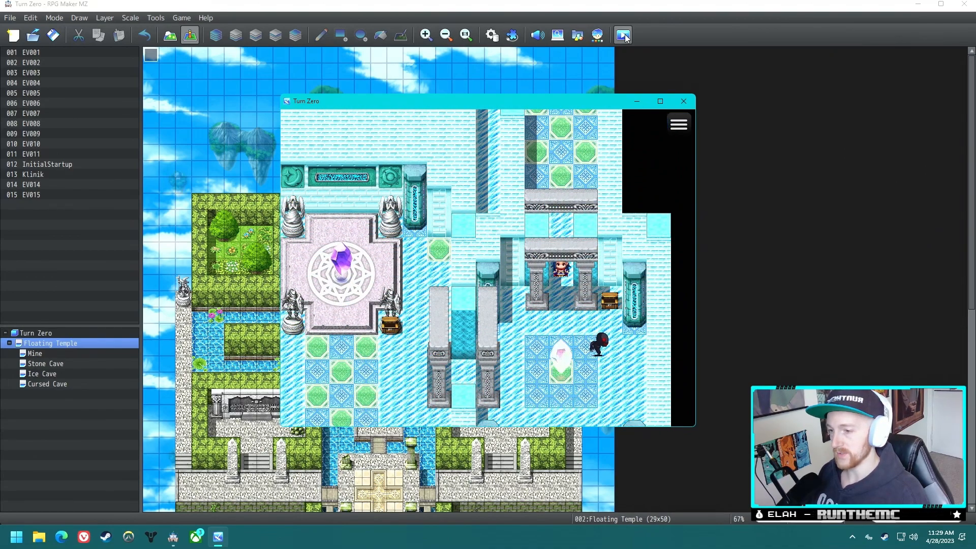
key("Left")
key("Down")
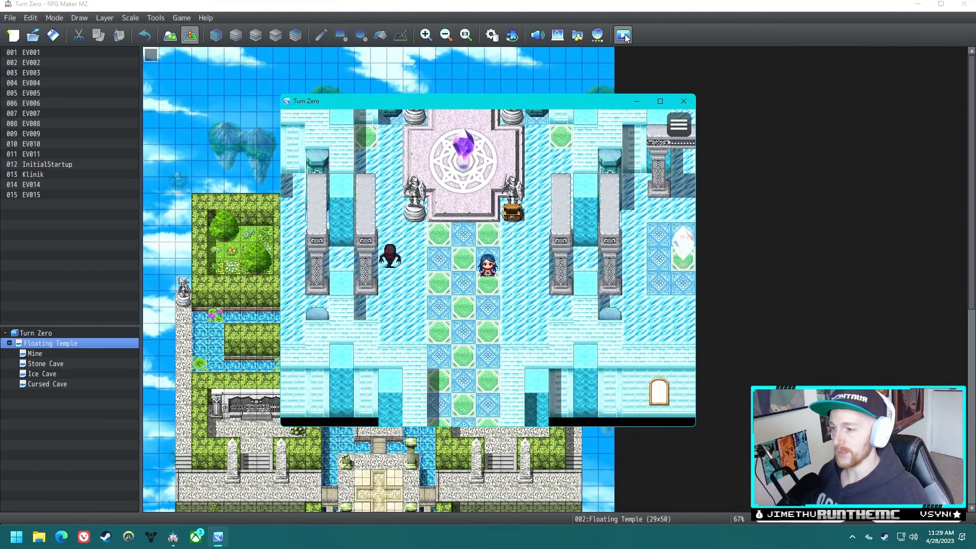
key("Up")
key("Left")
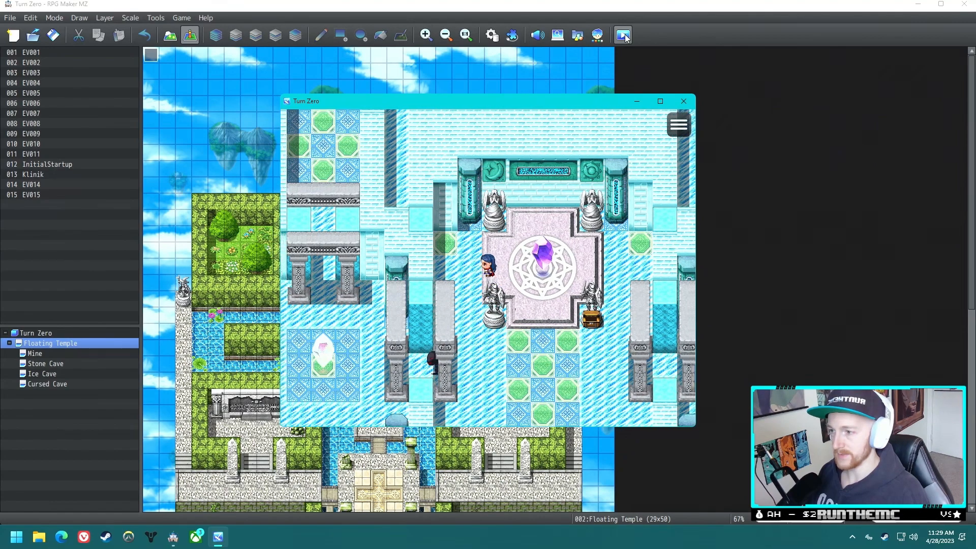
Step: Survey the east, southwest and northwest rooms and the east corridor for spawned chests and enemies
key("Up")
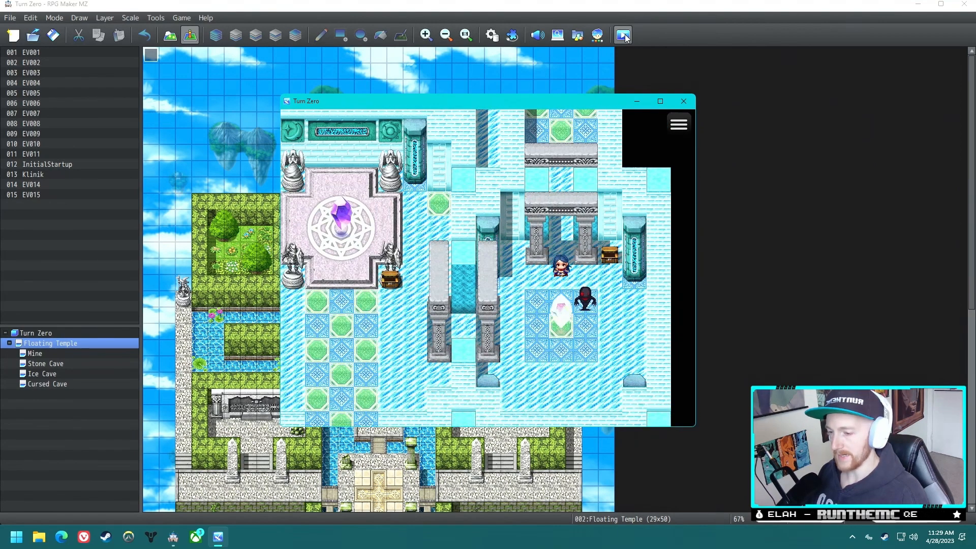
key("Down")
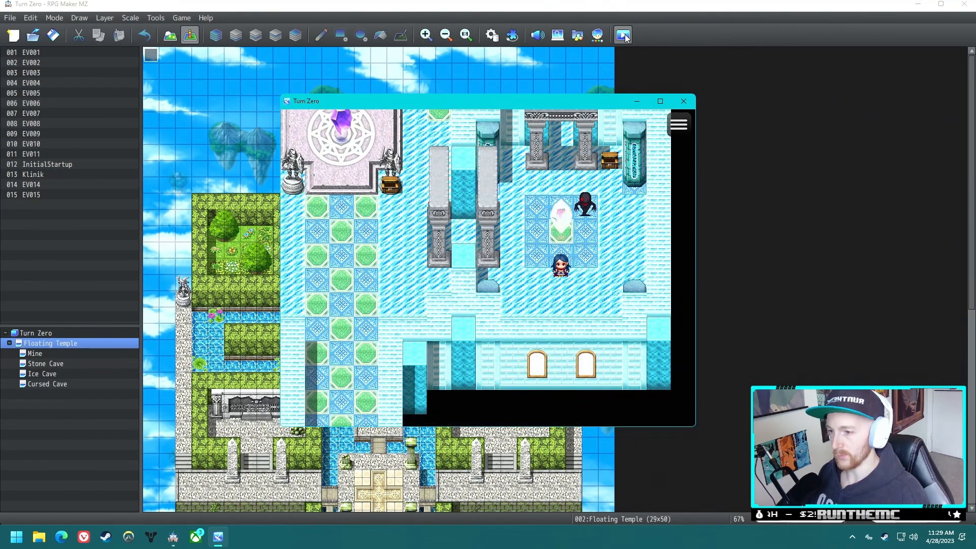
key("Left")
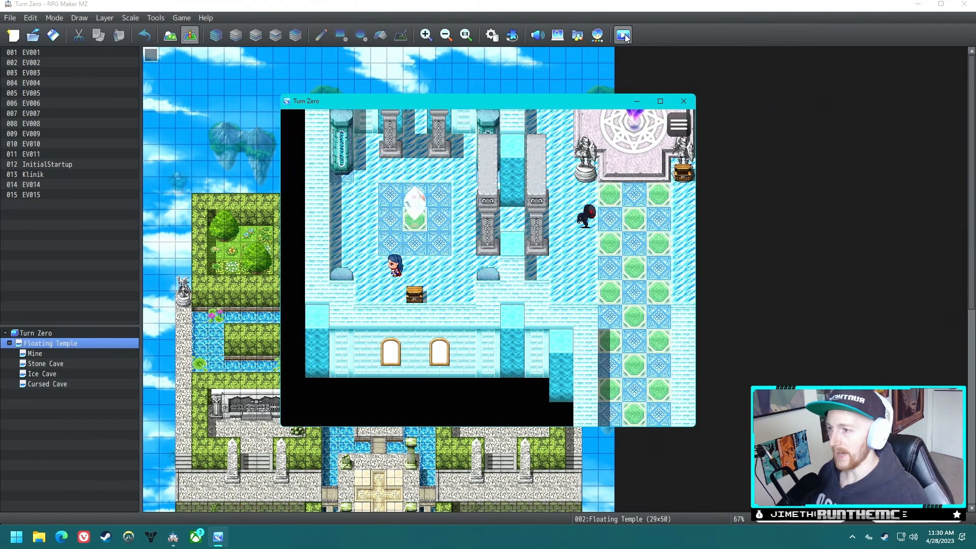
key("Up")
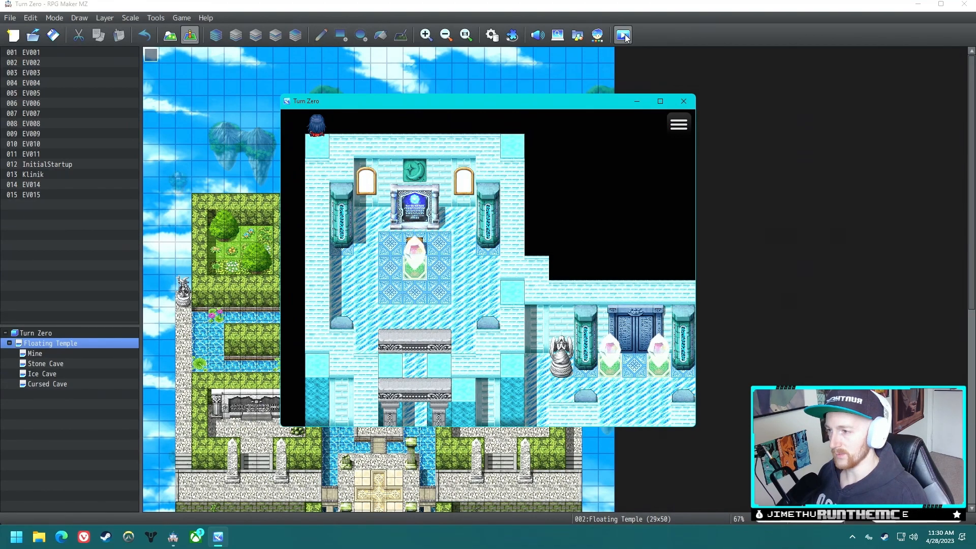
key("Up")
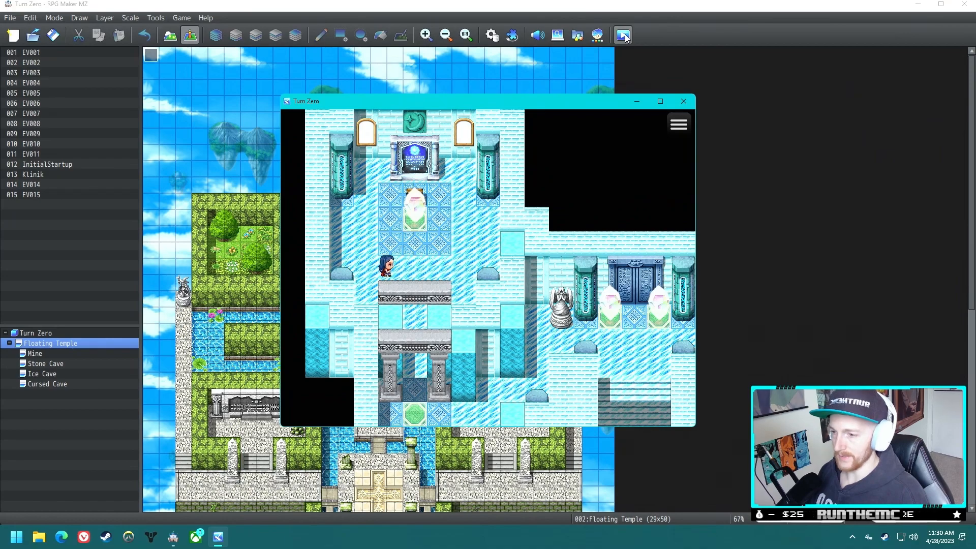
key("Down")
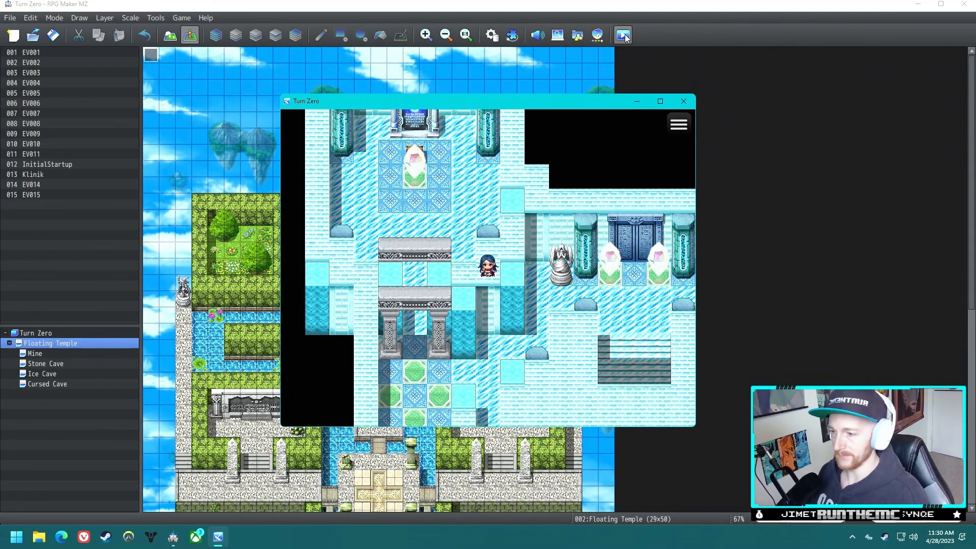
key("Right")
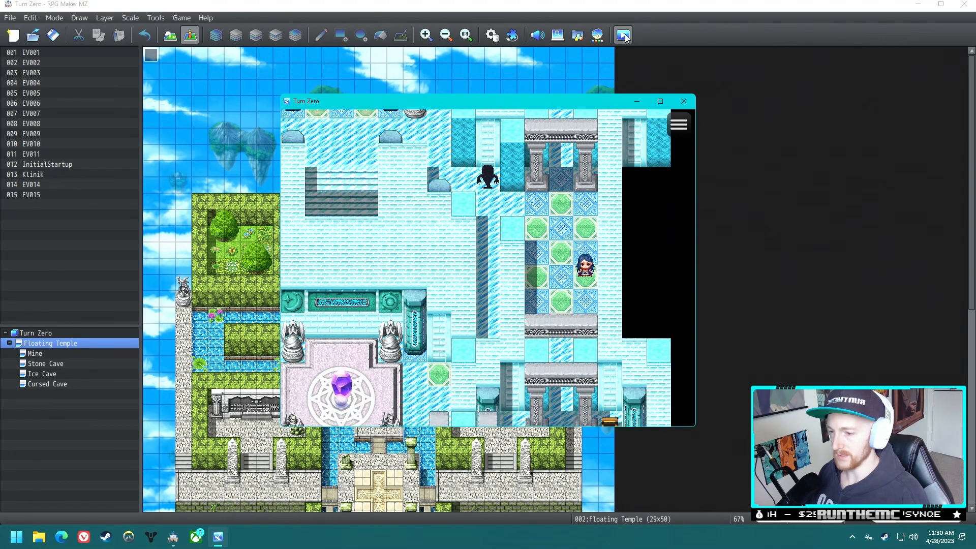
key("Down")
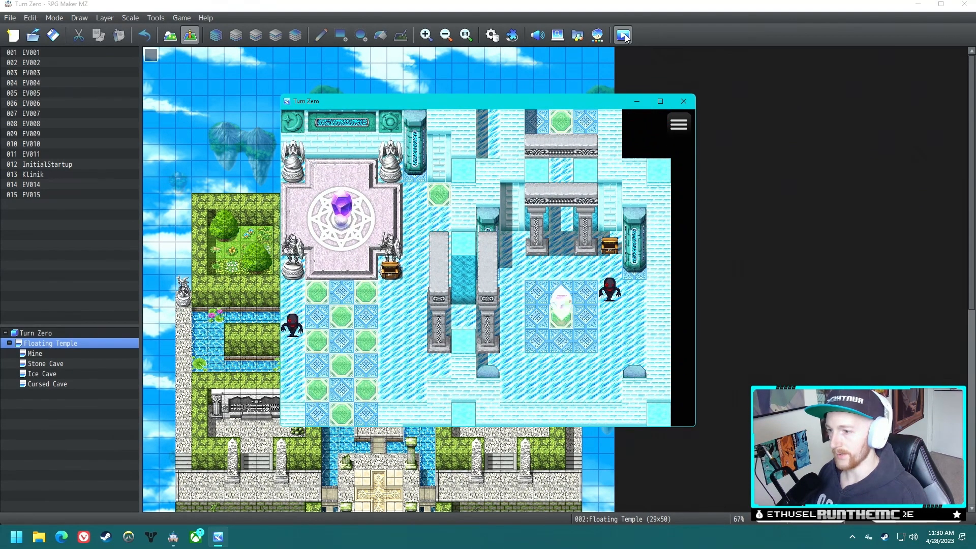
Step: Search the central aisle and east crystal room, then cross the northern hall to the west corridor
key("Down")
key("Left")
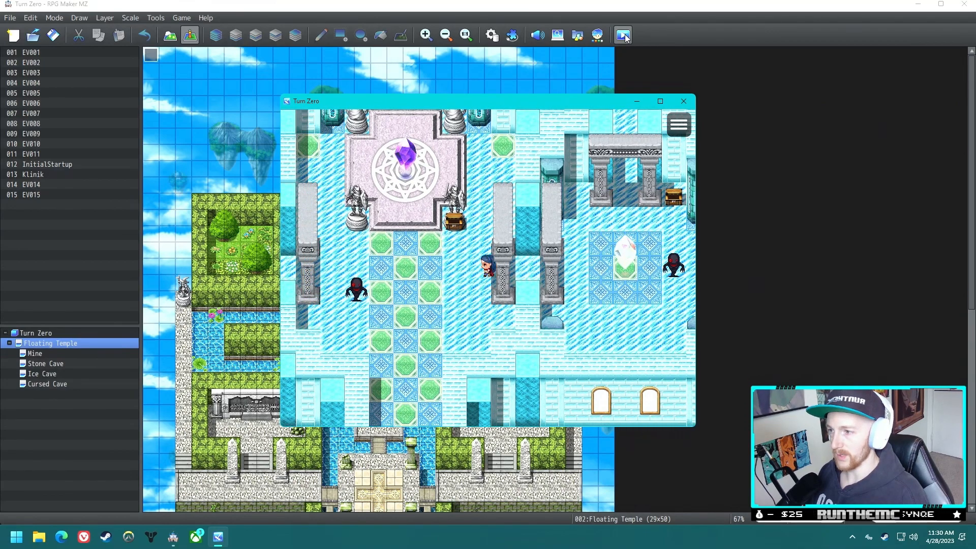
key("Down")
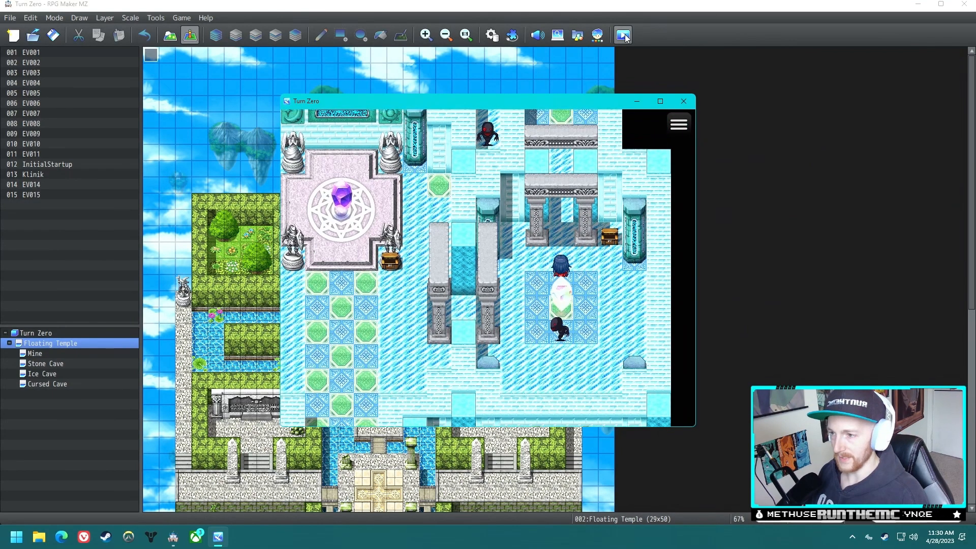
key("Left")
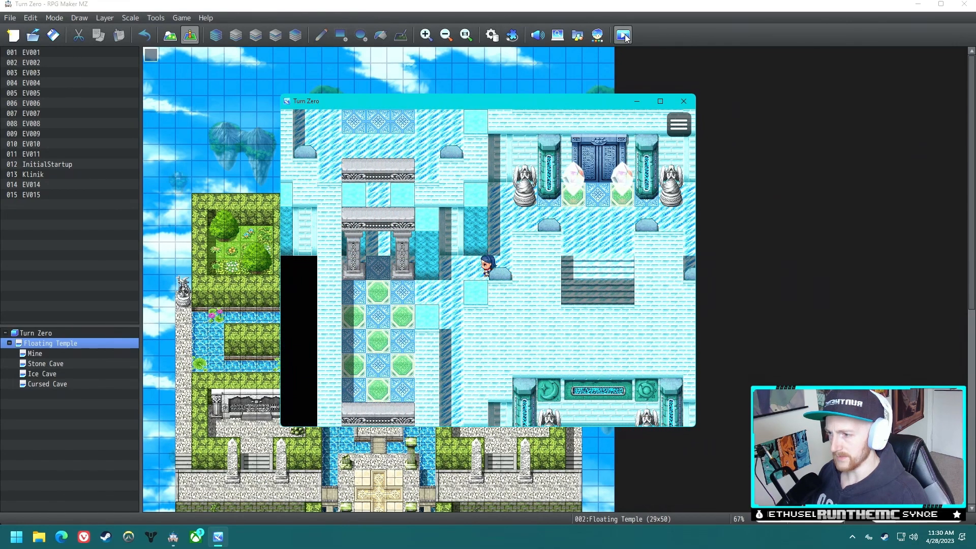
key("Left")
key("Left")
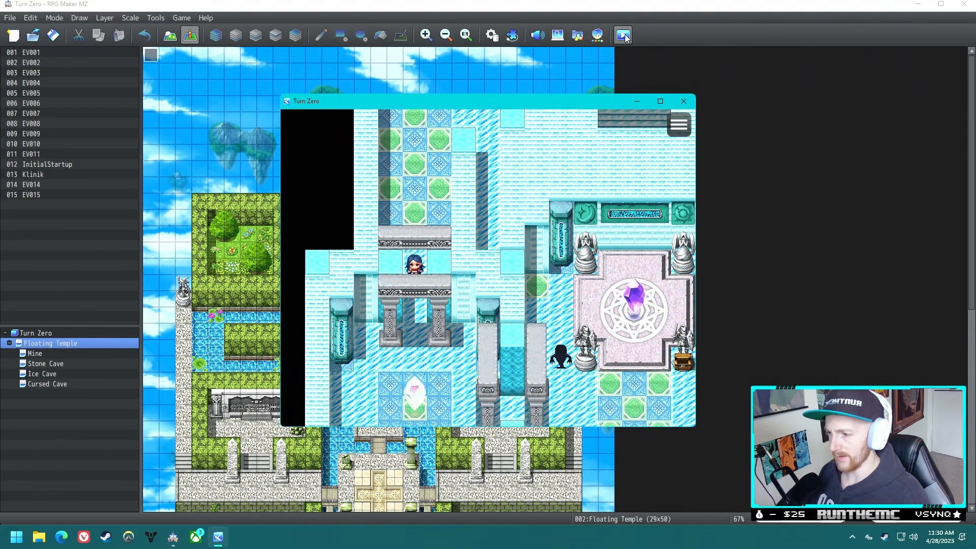
Step: Walk south into the southwest room and go around its crystal to the southwest corner
key("Down")
key("Down")
key("Down")
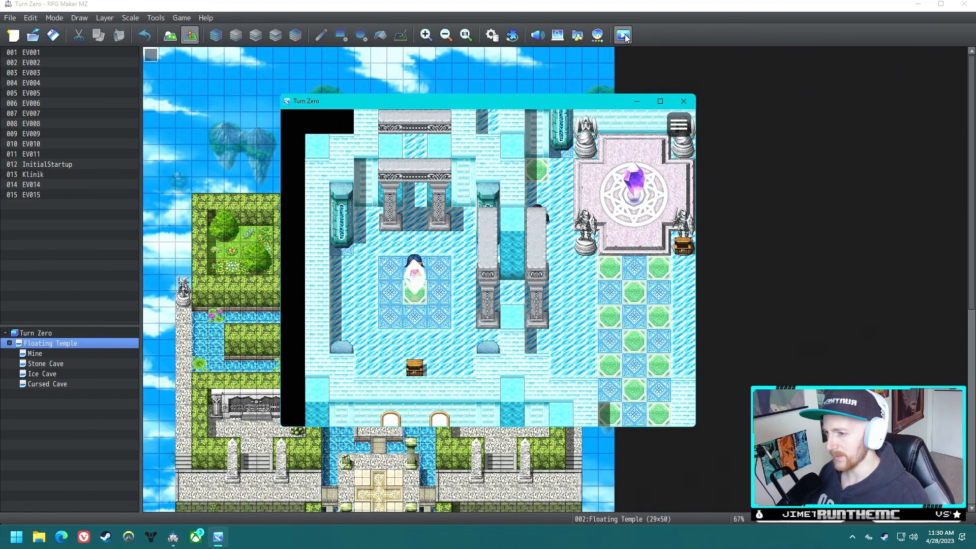
key("Left")
key("Down")
key("Down")
key("Down")
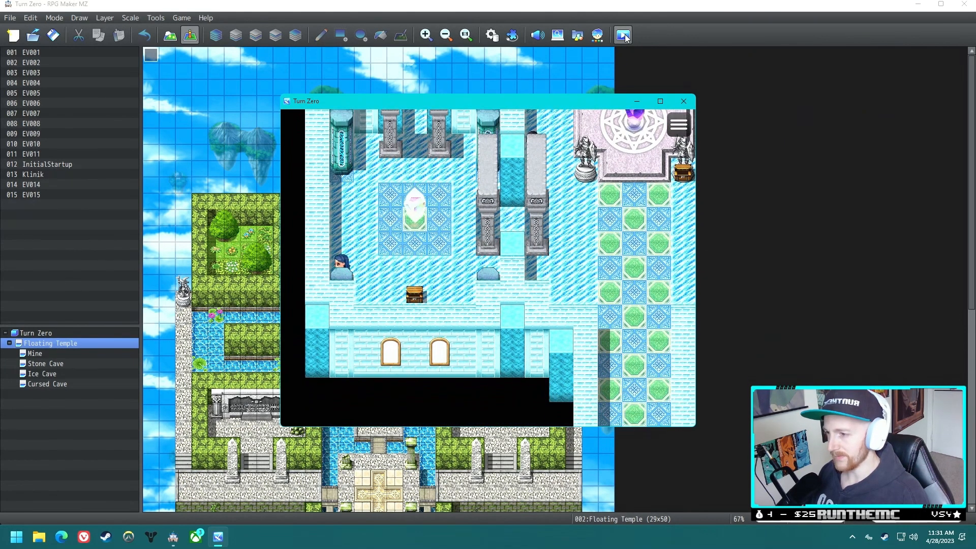
Step: Pass the southwest room's chest and walk north through the west corridor to the northwest room
key("Right")
key("Right")
key("Right")
key("Up")
key("Up")
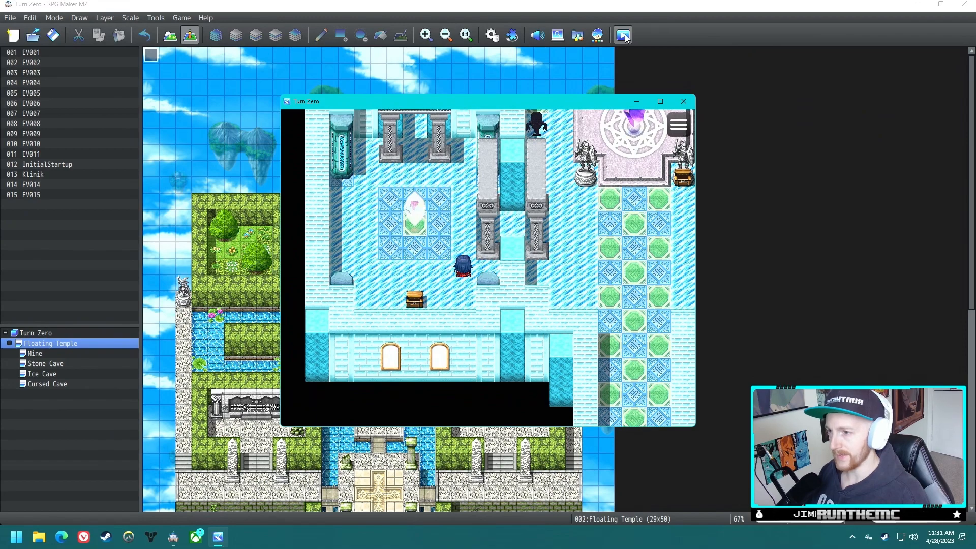
key("Left")
key("Up")
key("Up")
key("Up")
key("Up")
key("Up")
key("Up")
key("Up")
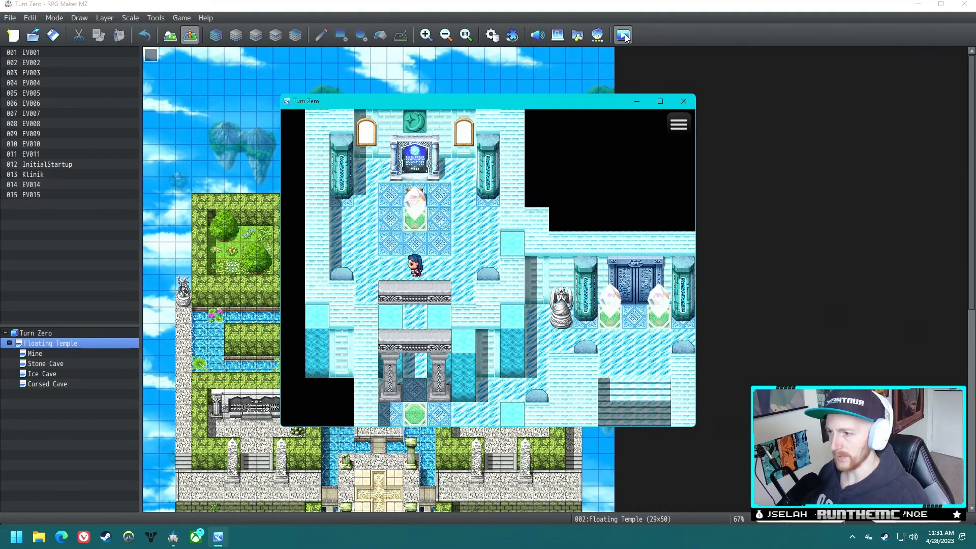
Step: Go around the northwest room's crystal and head southeast toward the sealed door at the cave's north end
key("Up")
key("Up")
key("Up")
key("Left")
key("Down")
key("Down")
key("Down")
key("Right")
key("Down")
key("Right")
key("Right")
key("Down")
key("Down")
key("Down")
Step: Open the playtest's debug switch list, turn on switch 0001 ResetEvents, and return to the cave
key("F9")
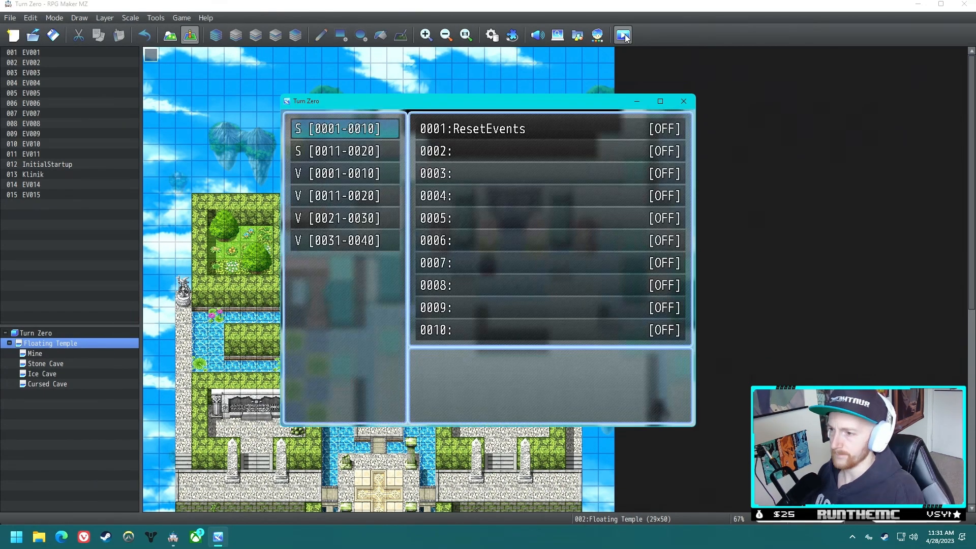
key("Down")
key("Down")
key("Up")
key("Up")
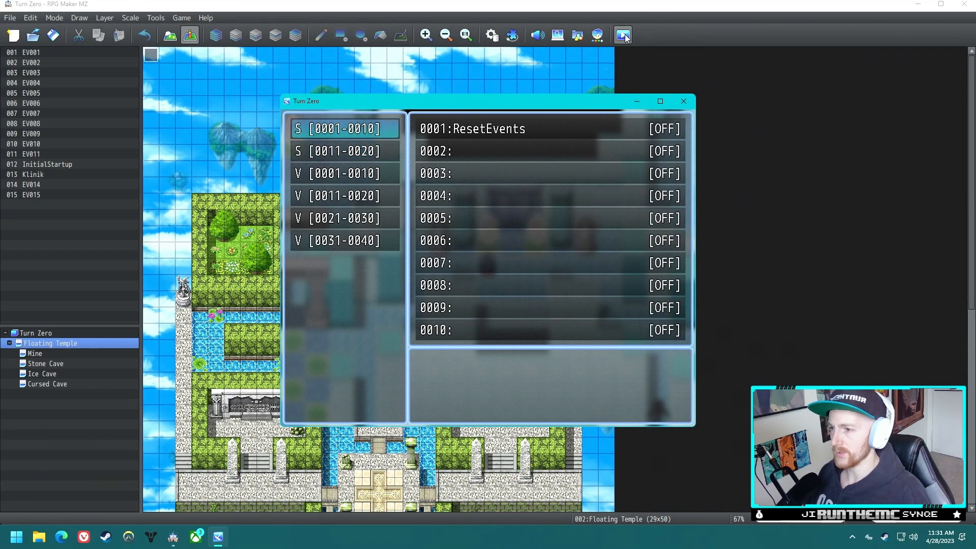
key("Return")
key("Return")
key("Escape")
Step: Walk to the chest in the west corridor, open it, and dismiss its message
key("Left")
key("Up")
key("Left")
key("Down")
key("Down")
key("Left")
key("Return")
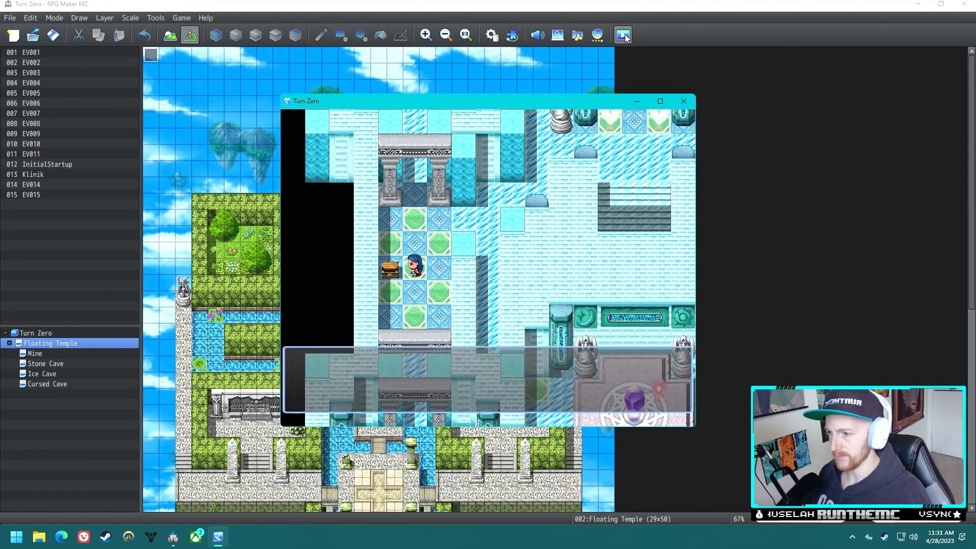
key("Return")
Step: Walk south from the west corridor and continue east past the central altar to its east side
key("Down")
key("Right")
key("Down")
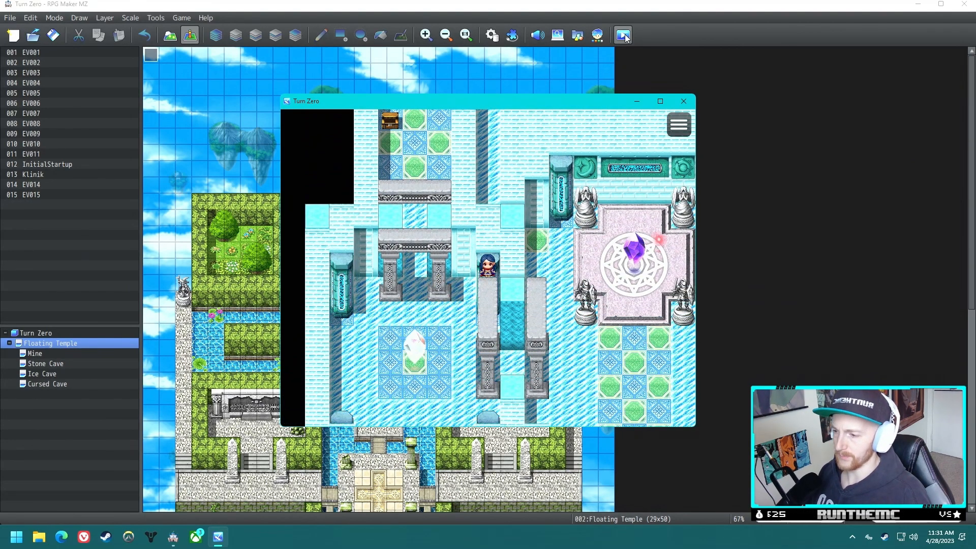
key("Left")
key("Down")
key("Right")
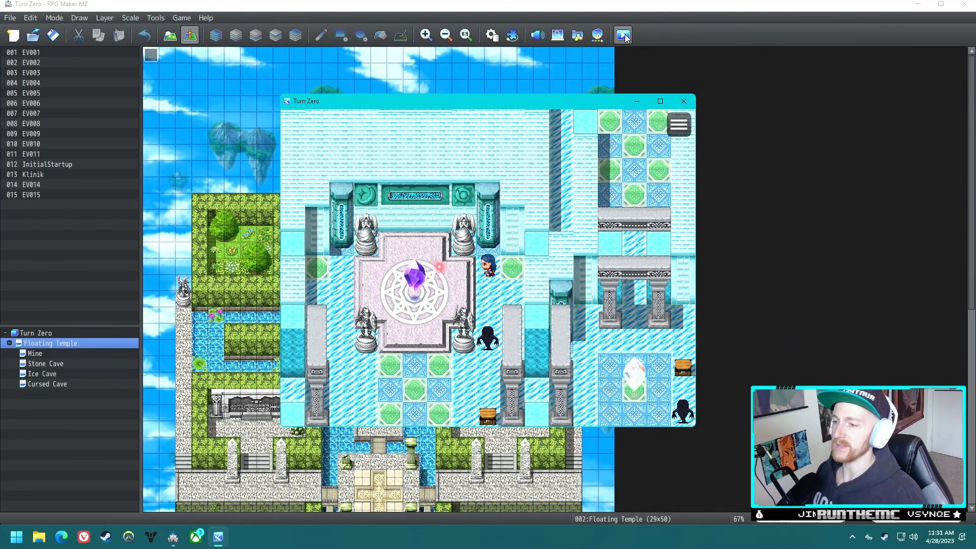
Step: Approach the chest beside the pillar southeast of the altar, open it, and dismiss the received-item message
key("Right")
key("Down")
key("Right")
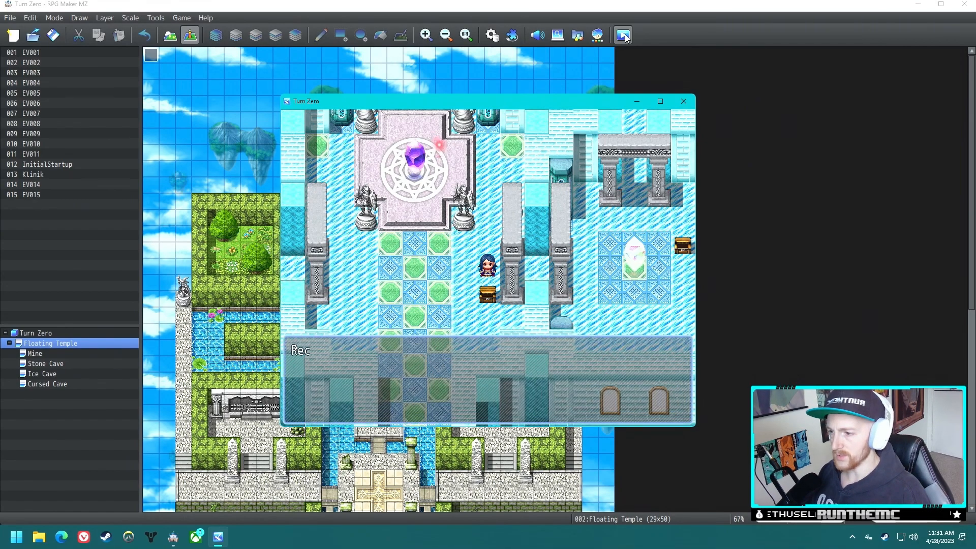
key("Return")
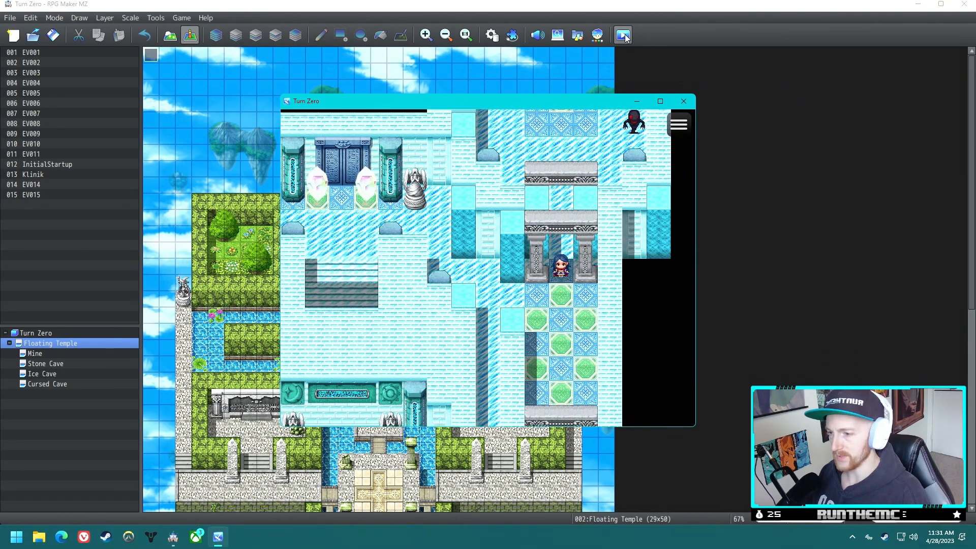
Step: Walk back west past the opened chest to the tiled floor just south of the central altar
key("Down")
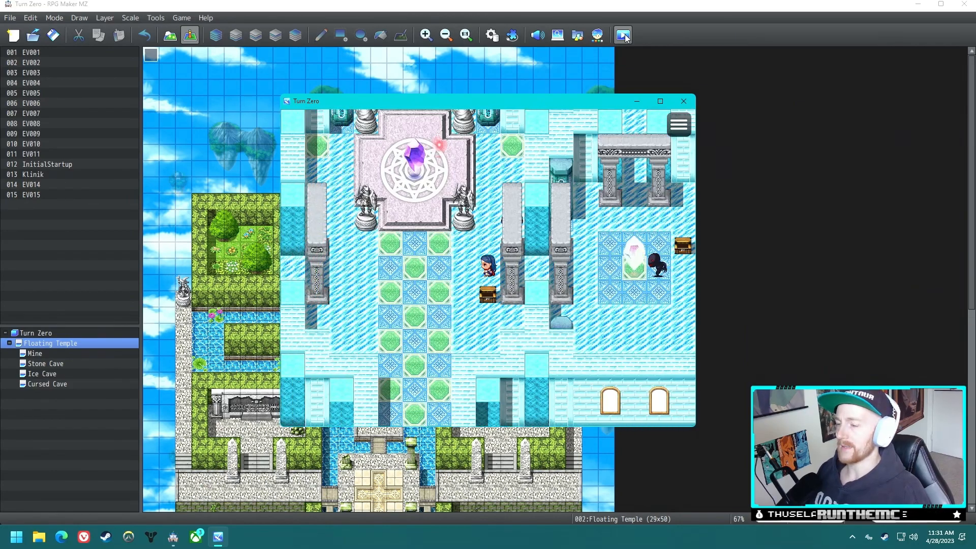
key("Left")
key("Up")
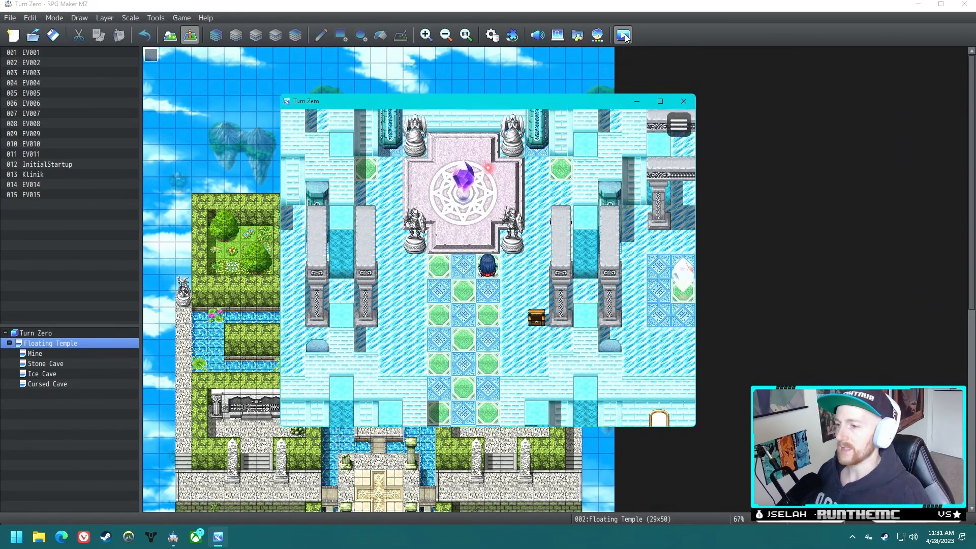
Step: Open the game menu, look at the character's equipment slots, and return to the cave
key("Escape")
key("Right")
key("Return")
key("Return")
key("Return")
key("Return")
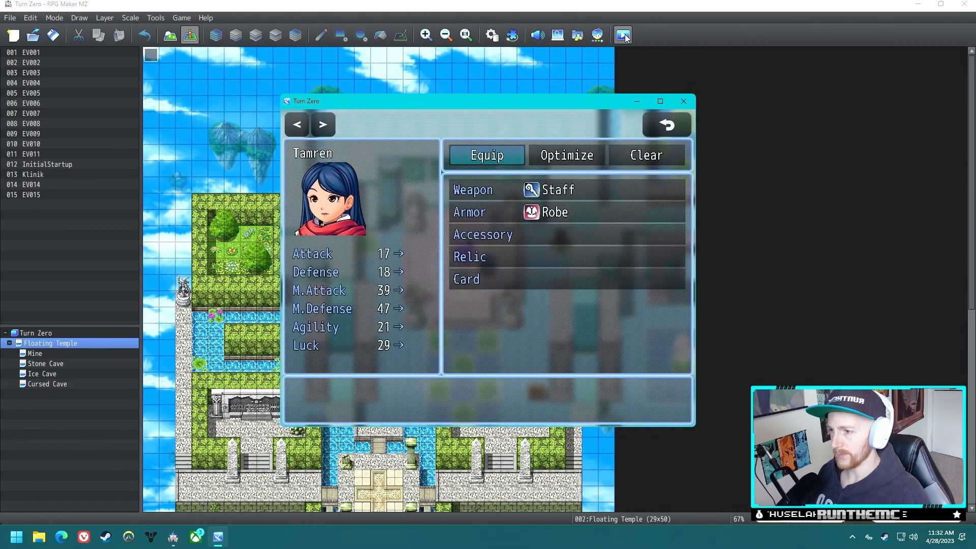
key("Escape")
key("Escape")
key("Escape")
key("Escape")
Step: Start the battle with the Guardian Crow at the altar's exit marker and attack it with the Thunder sorcery
key("Return")
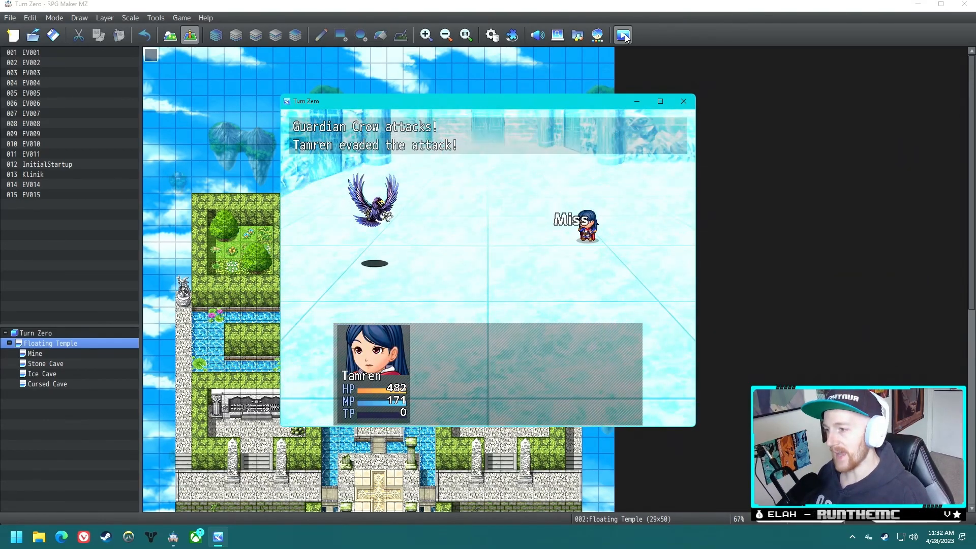
key("Down")
key("Return")
key("Return")
key("Return")
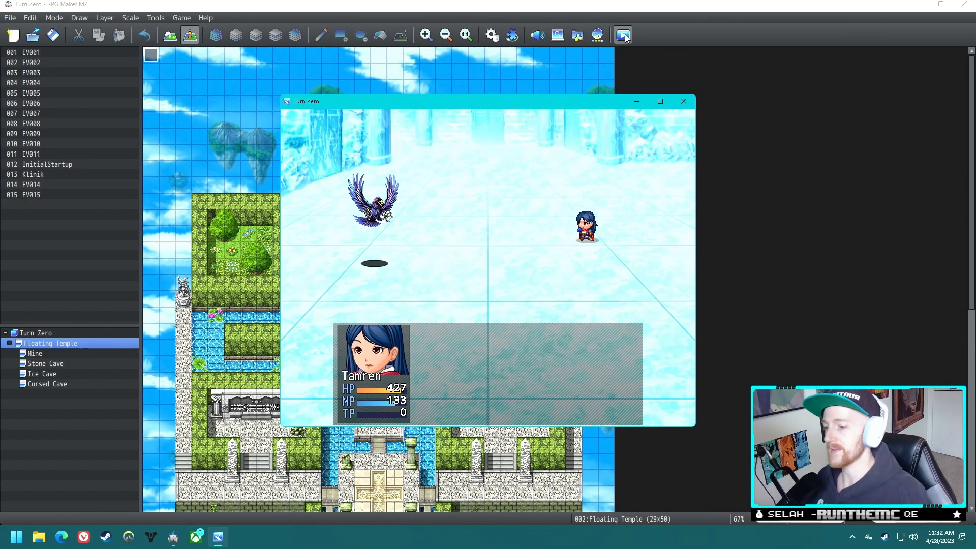
key("Return")
key("Down")
key("Return")
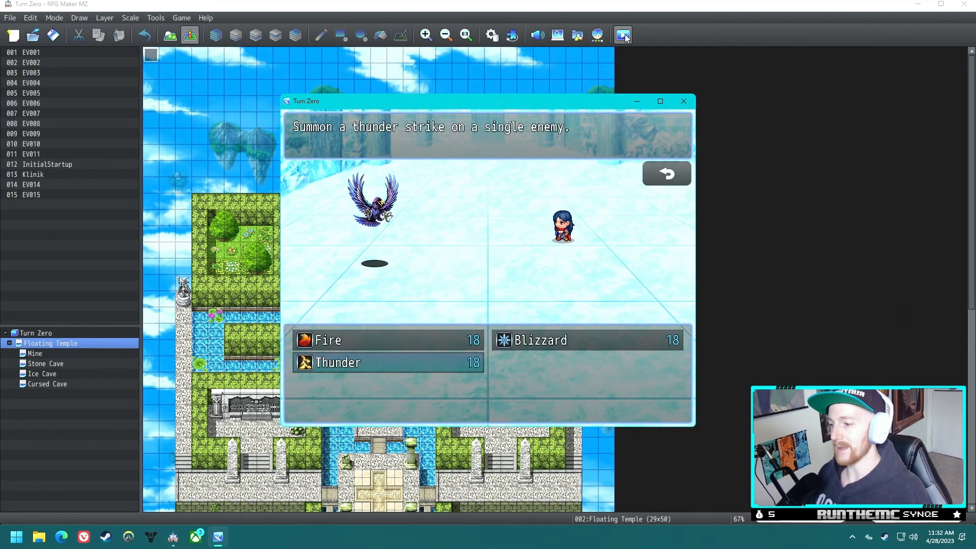
key("Return")
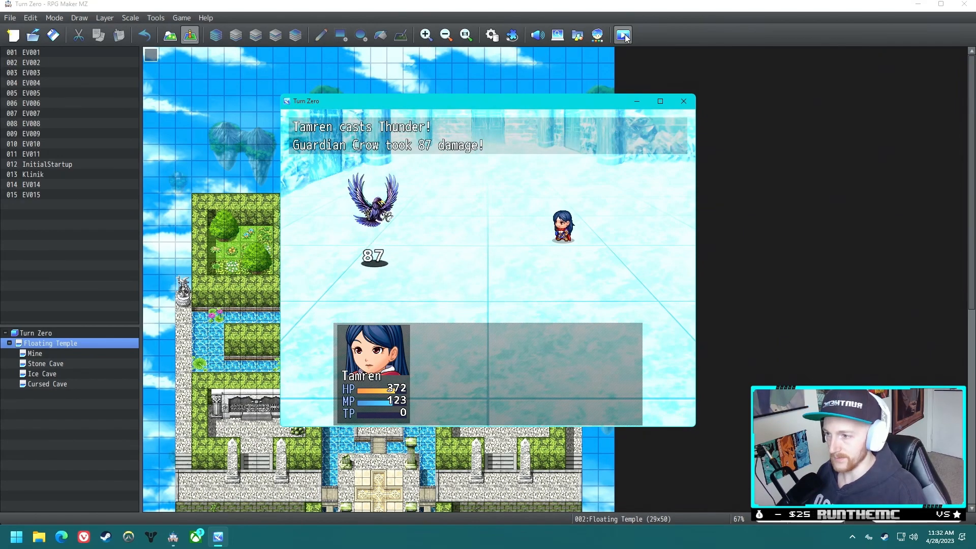
Step: Finish off the Guardian Crow, dismiss the victory messages, and step north onto the altar's exit marker
key("Return")
key("Return")
key("Return")
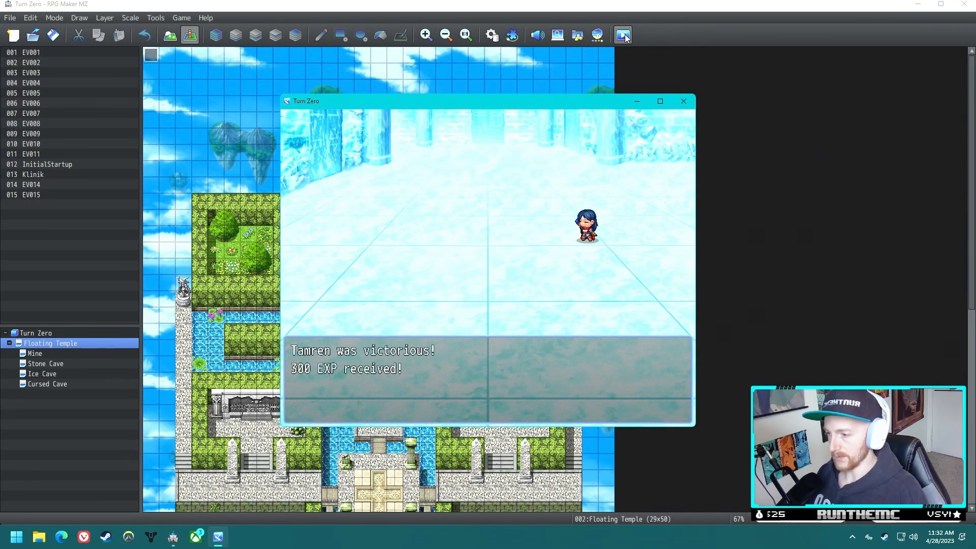
key("Return")
key("Return")
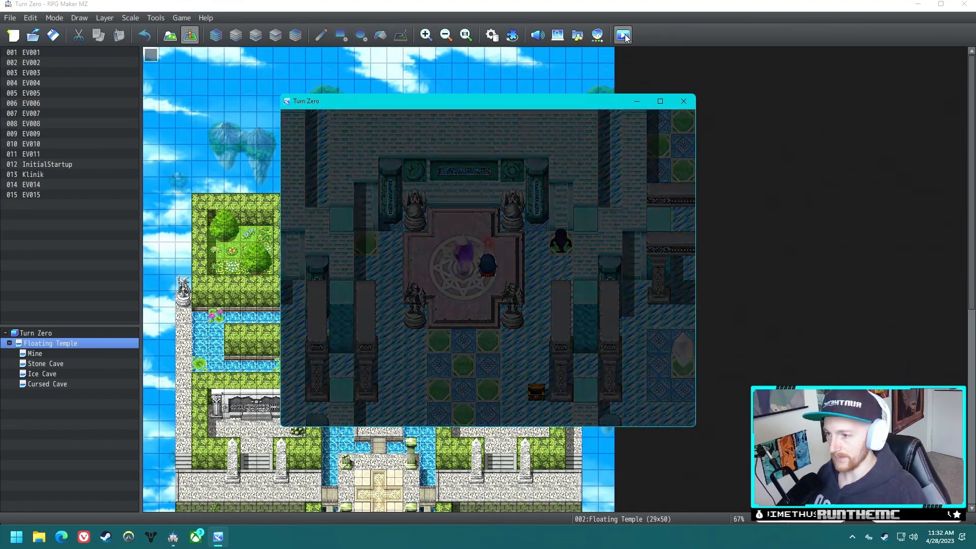
key("Up")
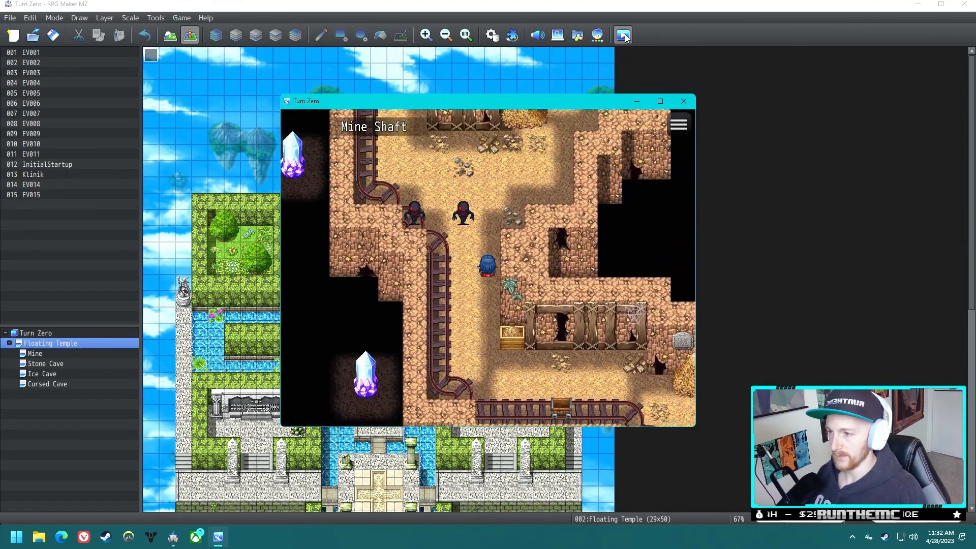
Step: Walk north through the Mine Shaft to the chest beside the rail bend and open it
key("Up")
key("Return")
key("Right")
key("Down")
key("Left")
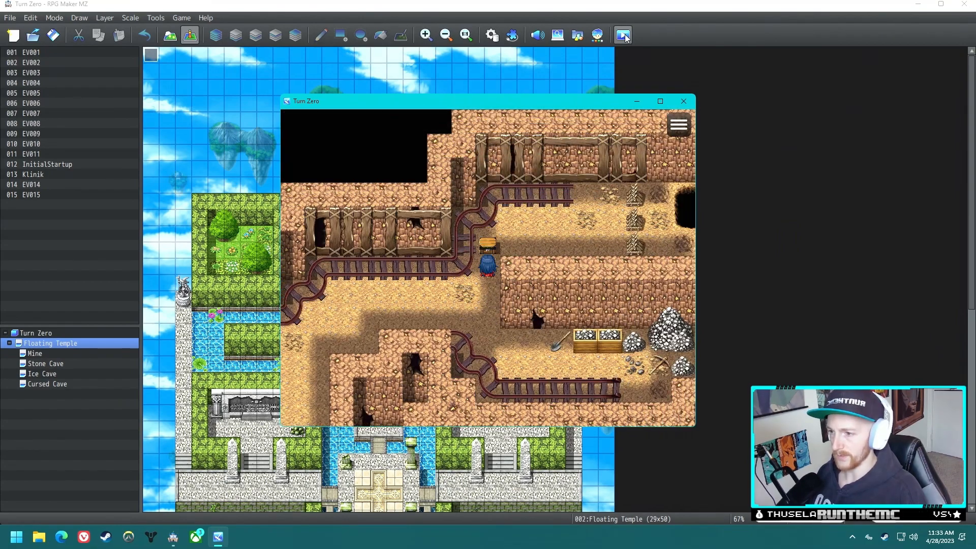
Step: Walk back south past the two shadow enemies and east along the rails beyond the mine cart
key("Left")
key("Down")
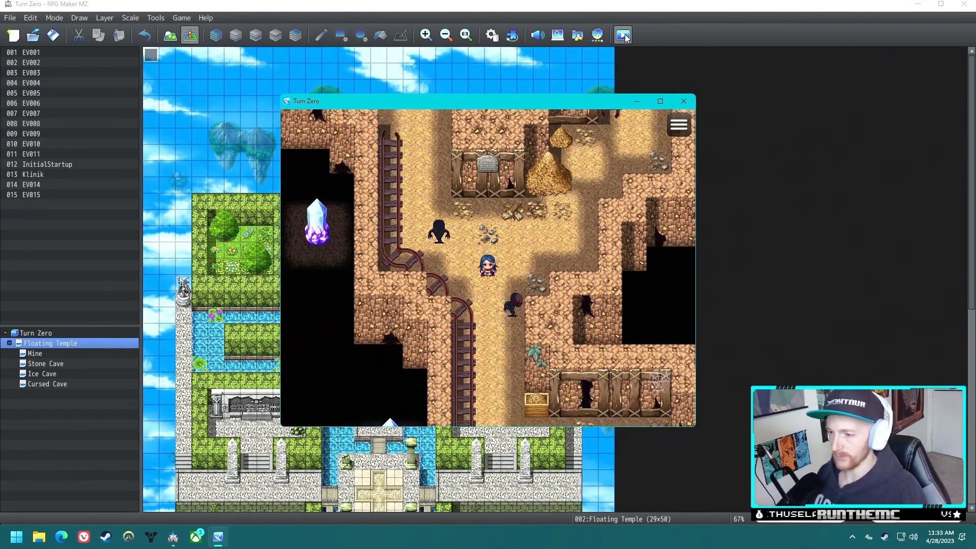
key("Right")
key("Down")
key("Right")
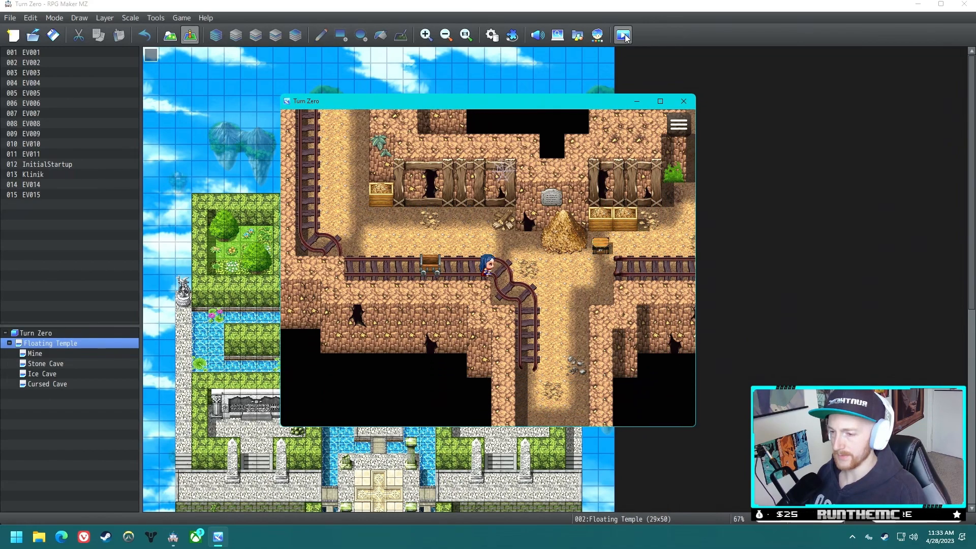
Step: Follow the rails northeast to the chest above the second mine cart, open it, and dismiss its message
key("Up")
key("Right")
key("Up")
key("Left")
key("Up")
key("Return")
key("Return")
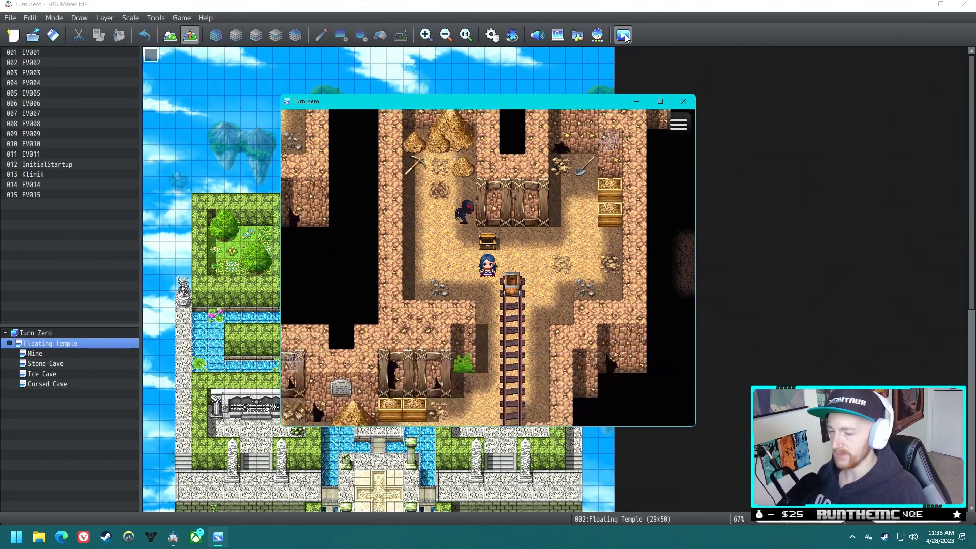
Step: Walk back south to the red exit marker on the rail corner and start the exit guardian's battle
key("Down")
key("Left")
key("Down")
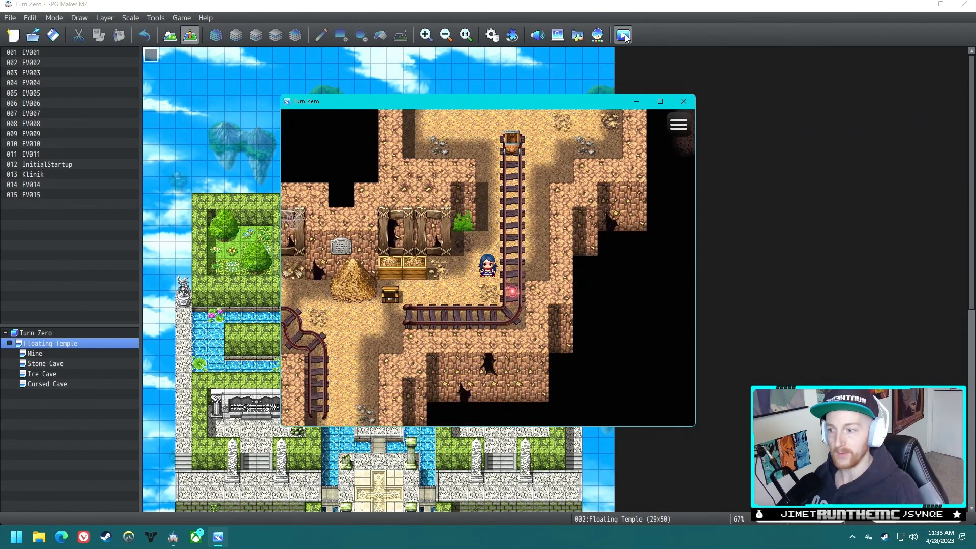
key("Right")
key("Return")
key("Up")
key("Return")
key("Escape")
key("Up")
key("Up")
key("Up")
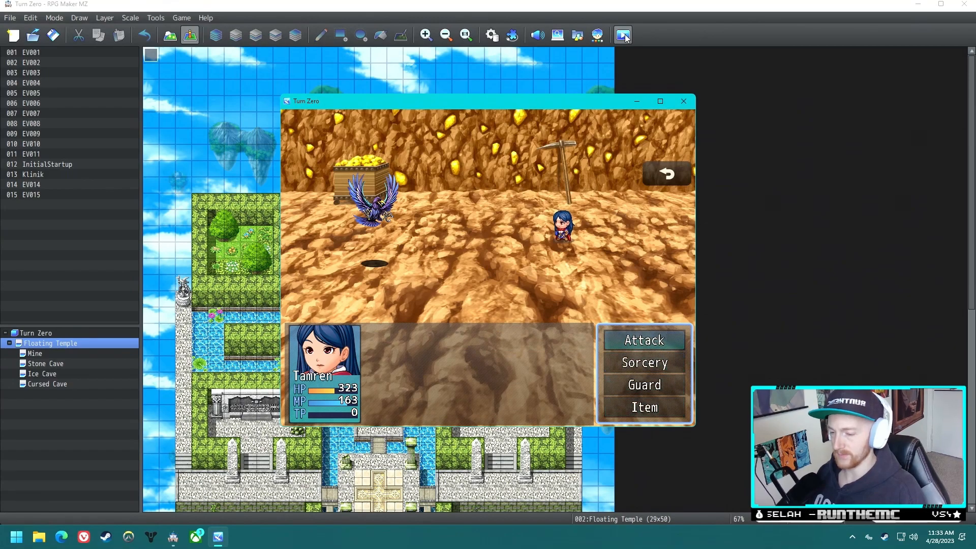
Step: Cast Thunder from the Sorcery skills on the Guardian Crow over several turns
key("Down")
key("Return")
key("Return")
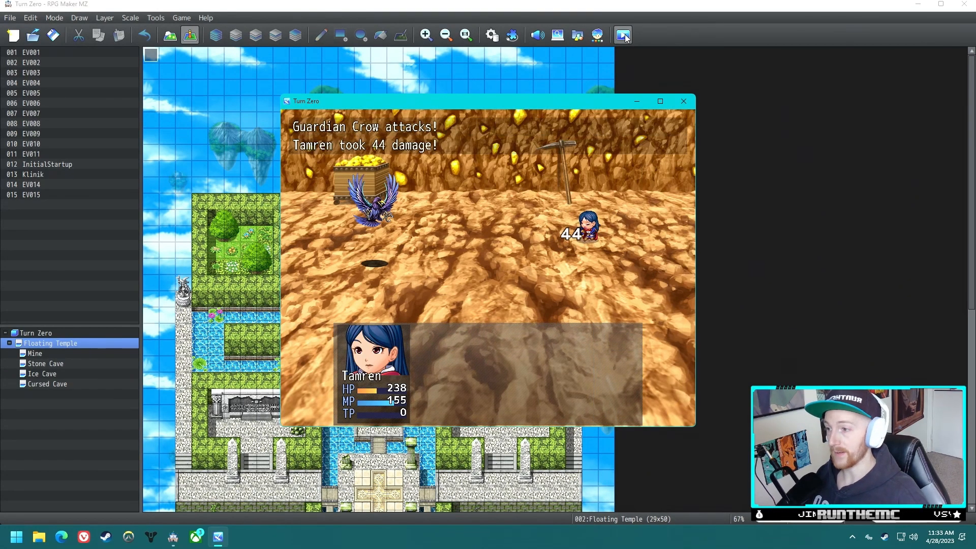
key("Down")
key("Return")
key("Return")
key("Return")
key("Down")
key("Return")
key("Return")
key("Return")
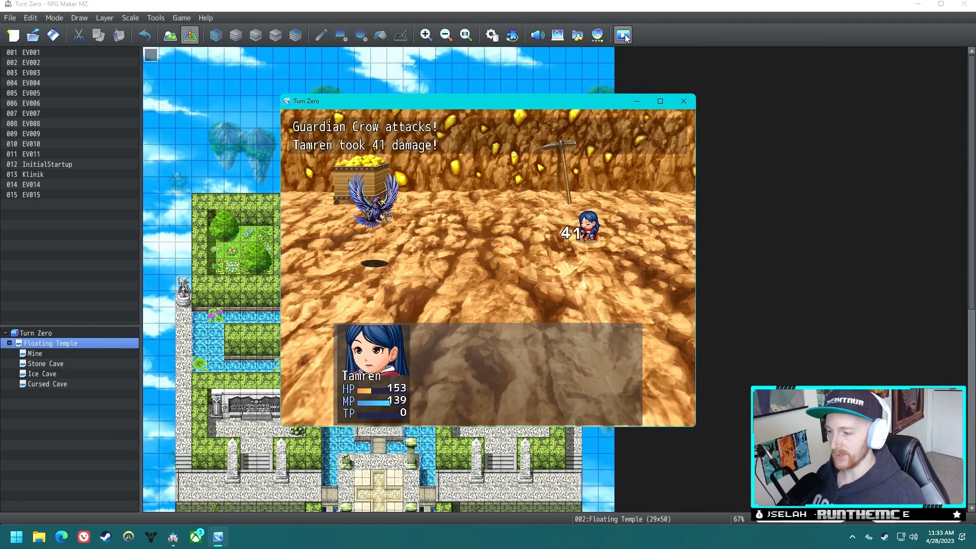
Step: Keep casting Thunder until the Guardian Crow is defeated, then continue into the next Mine Shaft
key("Down")
key("Return")
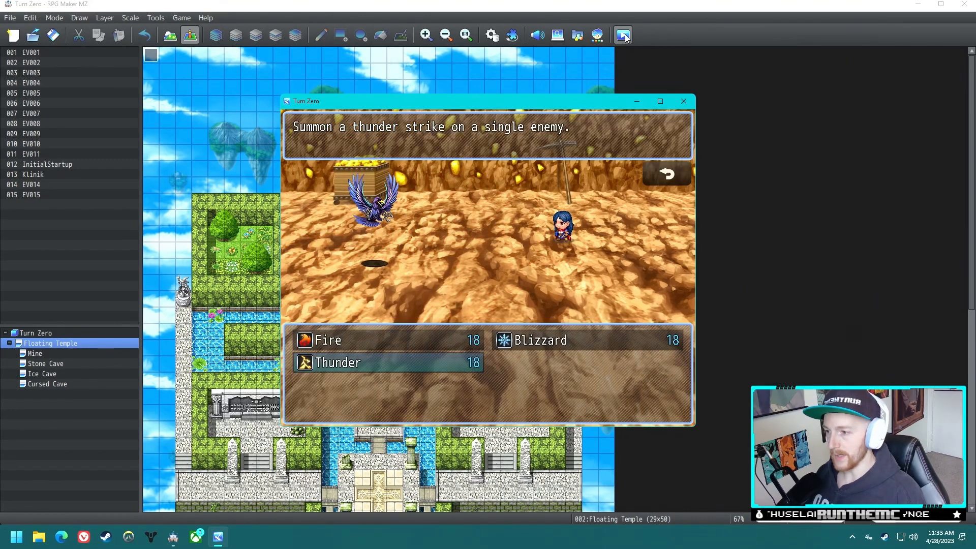
key("Return")
key("Return")
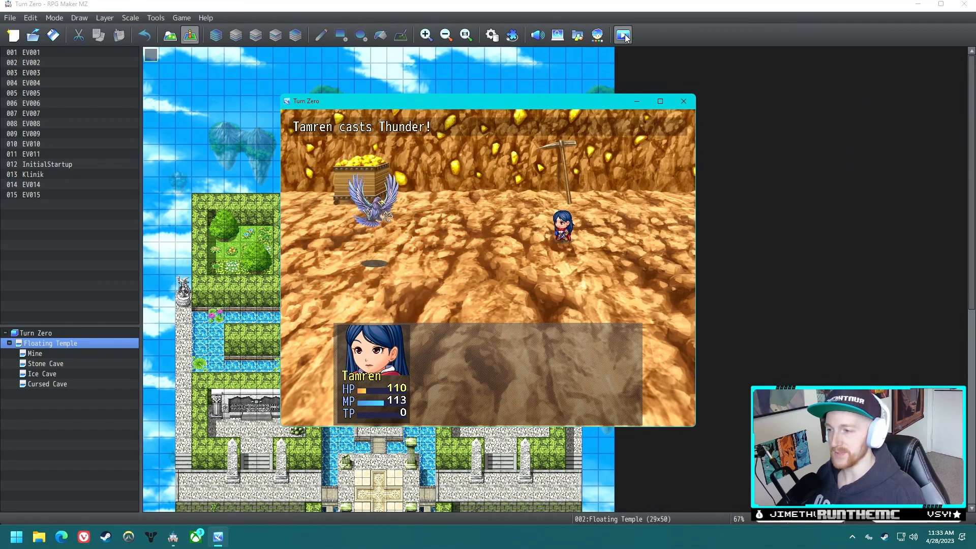
key("Return")
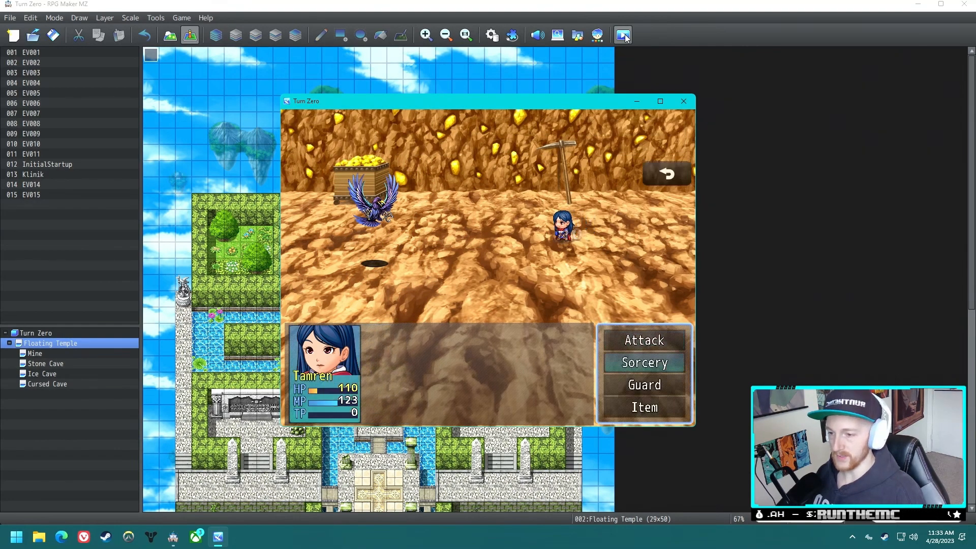
key("Down")
key("Return")
key("Return")
key("Return")
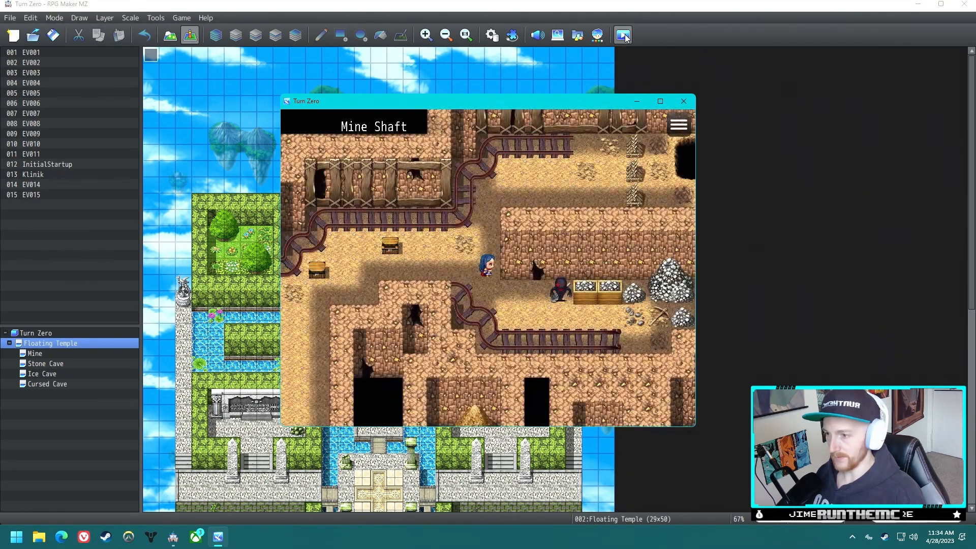
Step: Walk west along the corridor to the nearer of the two chests and stand on its east side
key("Left")
key("Left")
key("Left")
key("Left")
key("Up")
key("Right")
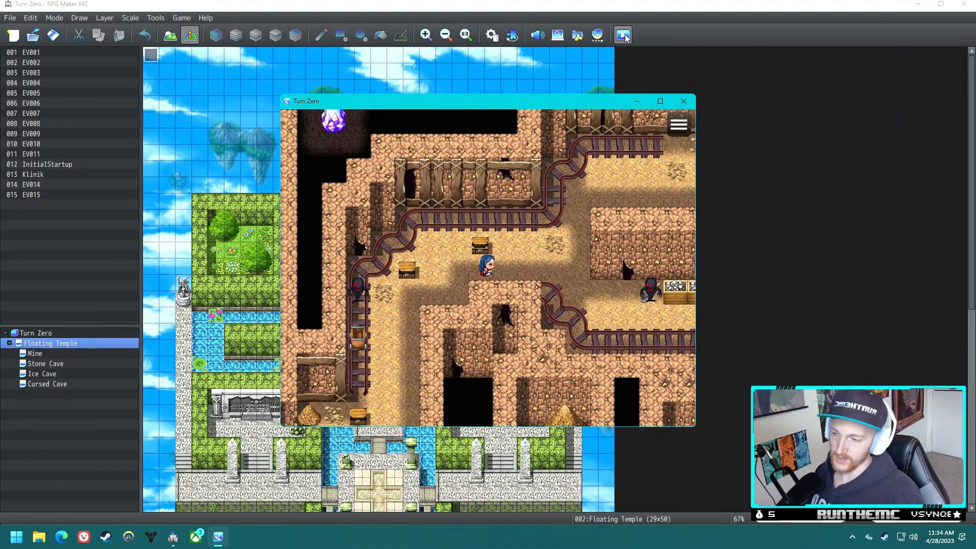
key("Up")
key("Left")
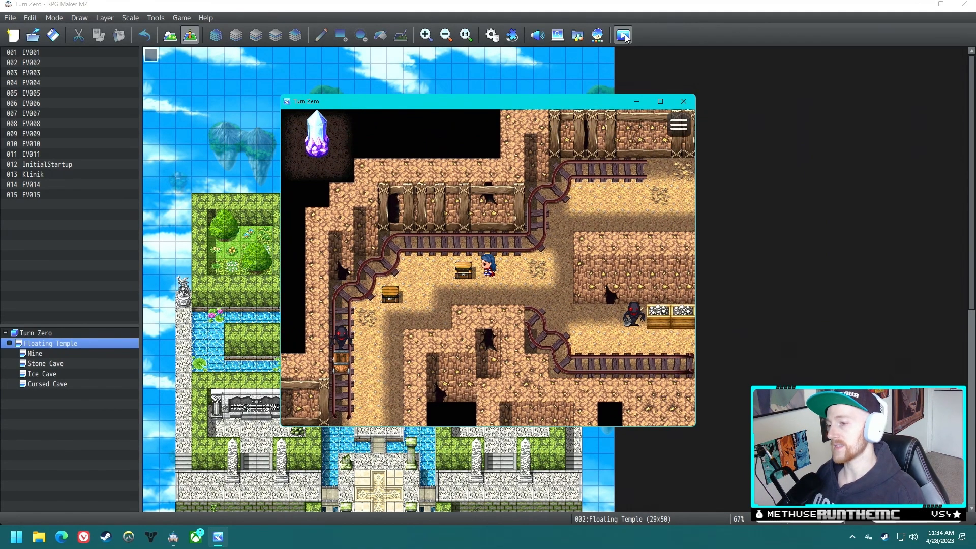
Step: Pass below the nearer chest and walk back east to the rock wall by the rail bend
key("Down")
key("Left")
key("Up")
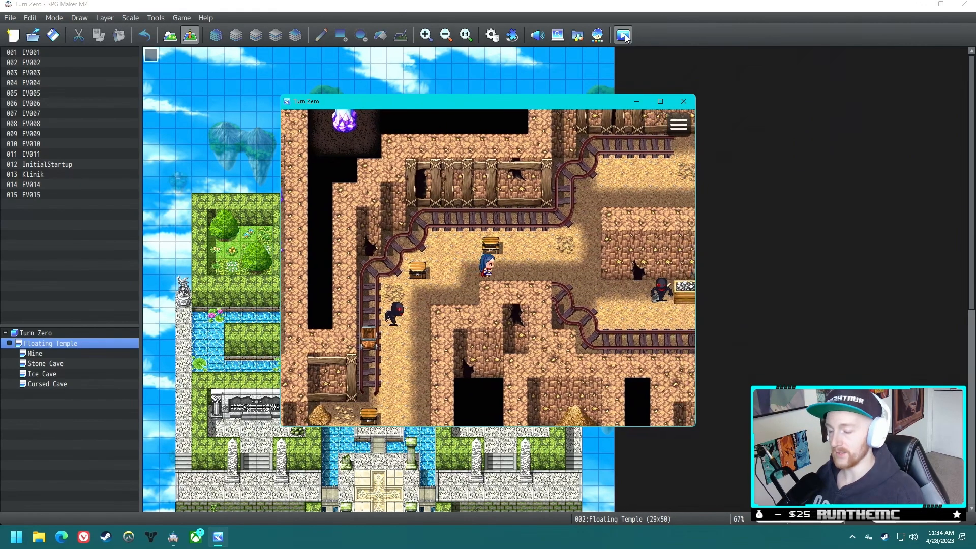
key("Right")
key("Up")
key("Left")
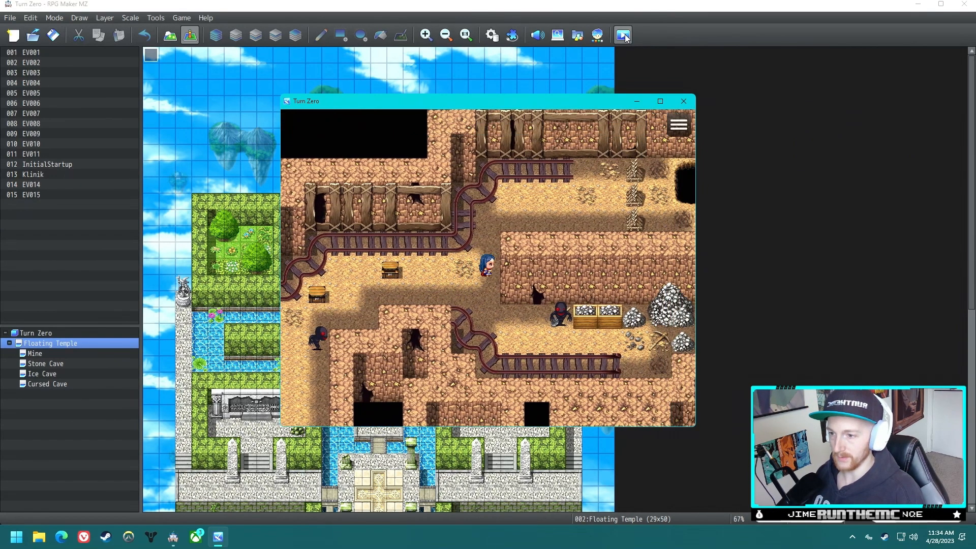
Step: Walk west through the mine and north to the crystal alcove, stopping just before the red exit marker
key("Down")
key("Left")
key("Left")
key("Left")
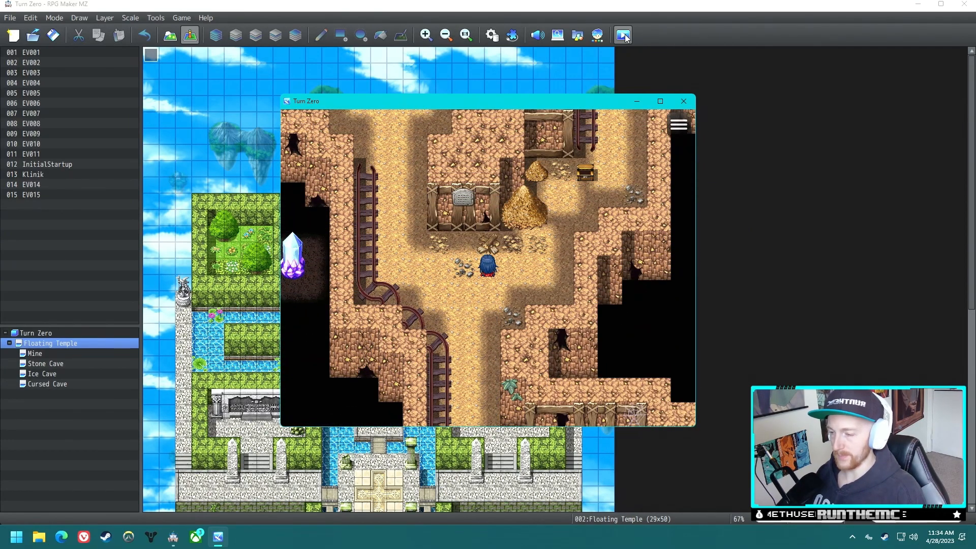
key("Up")
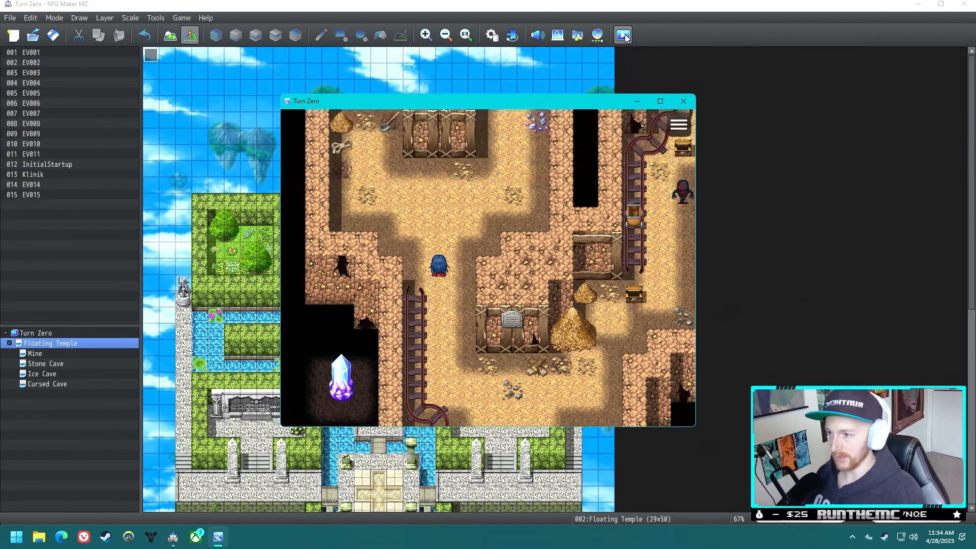
key("Up")
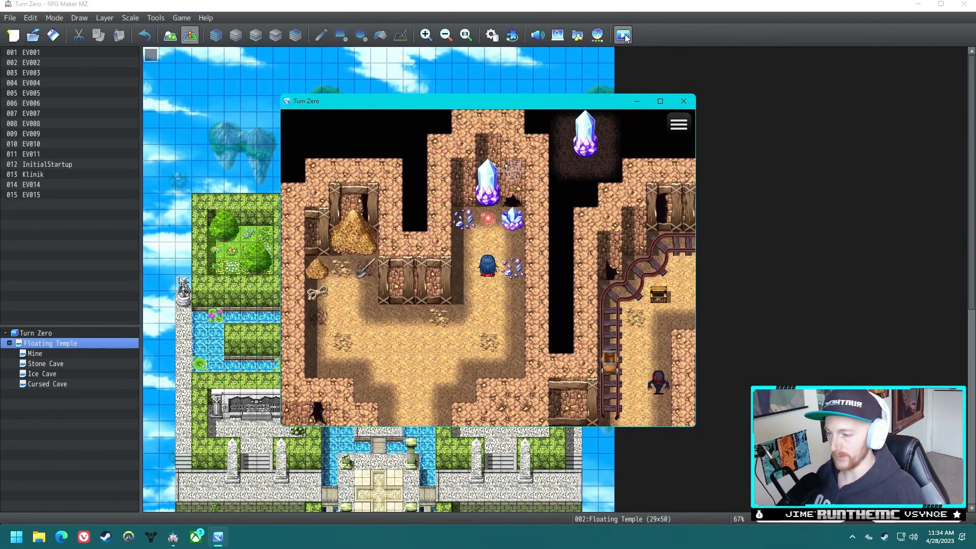
Step: Use the healing item that restores 25% of Max HP on the character and close the menu
key("Escape")
key("Return")
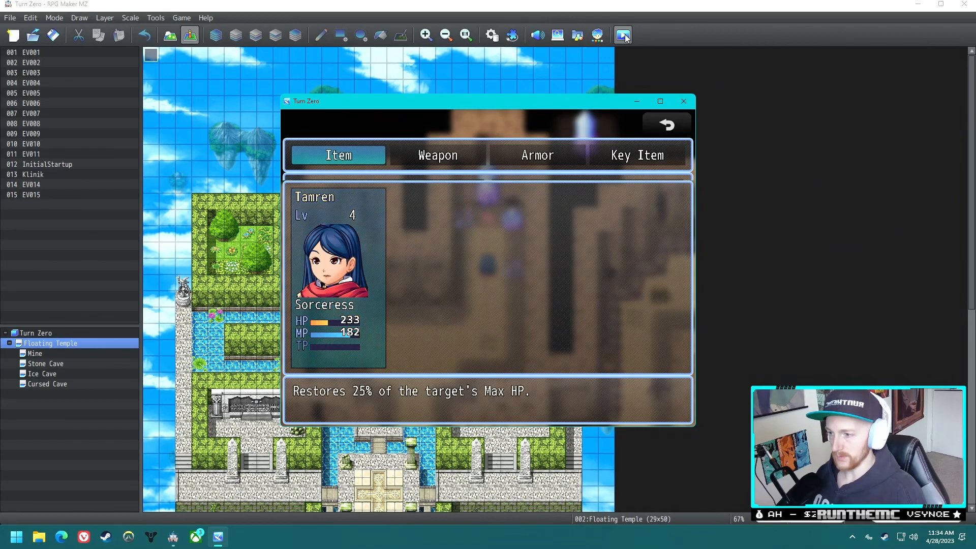
key("Escape")
key("Escape")
key("Escape")
key("Escape")
Step: Step up to the crystal alcove's exit marker to fight its Guardian Crow, casting Thunder until it is slain
key("Up")
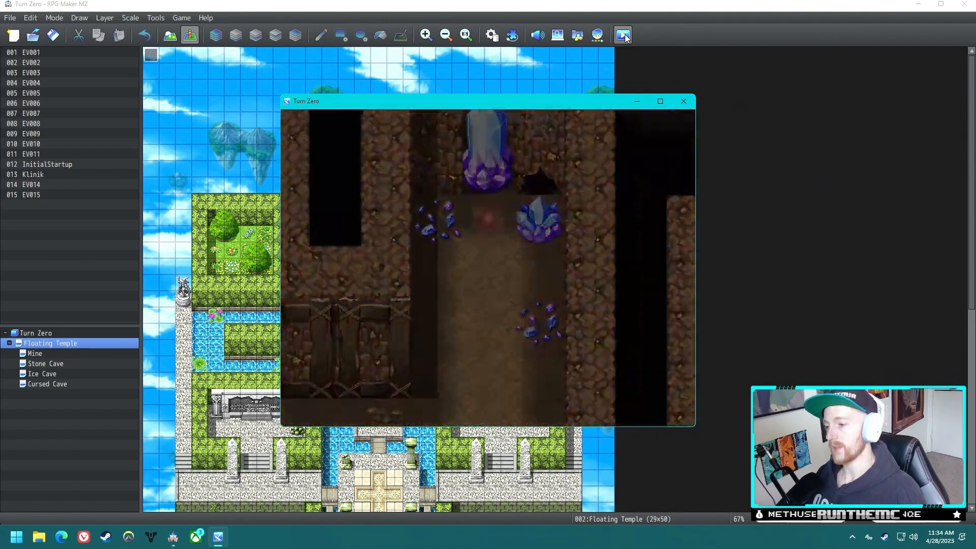
key("Return")
key("Down")
key("Return")
key("Return")
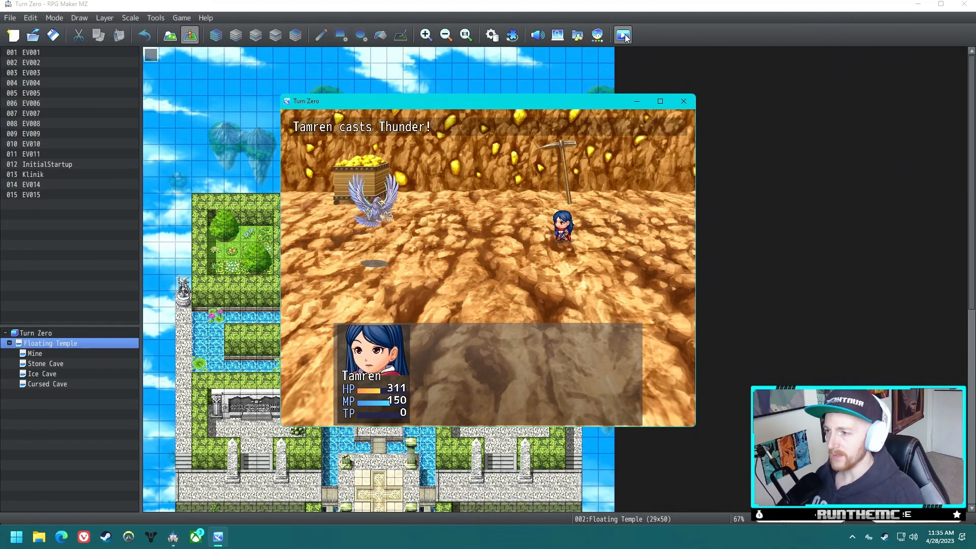
key("Return")
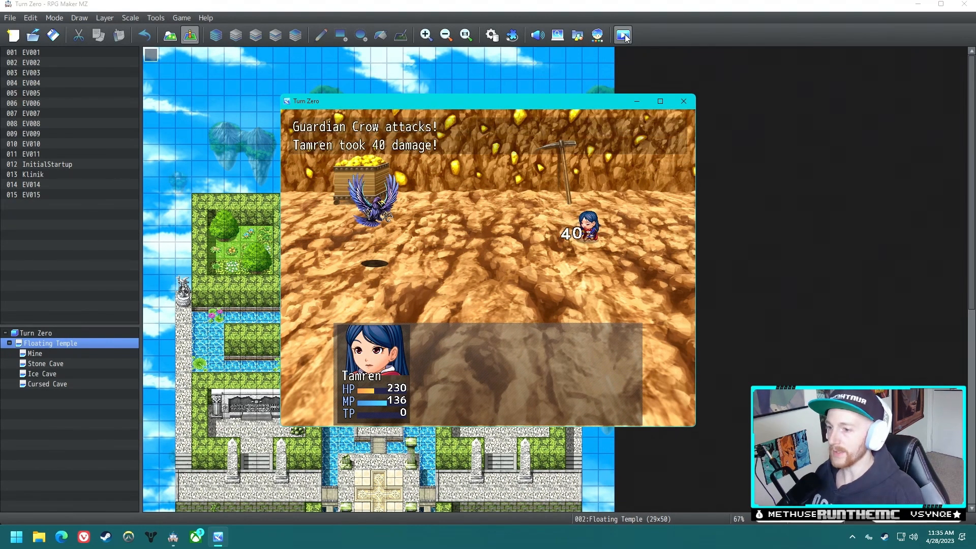
key("Return")
key("Return")
key("Return")
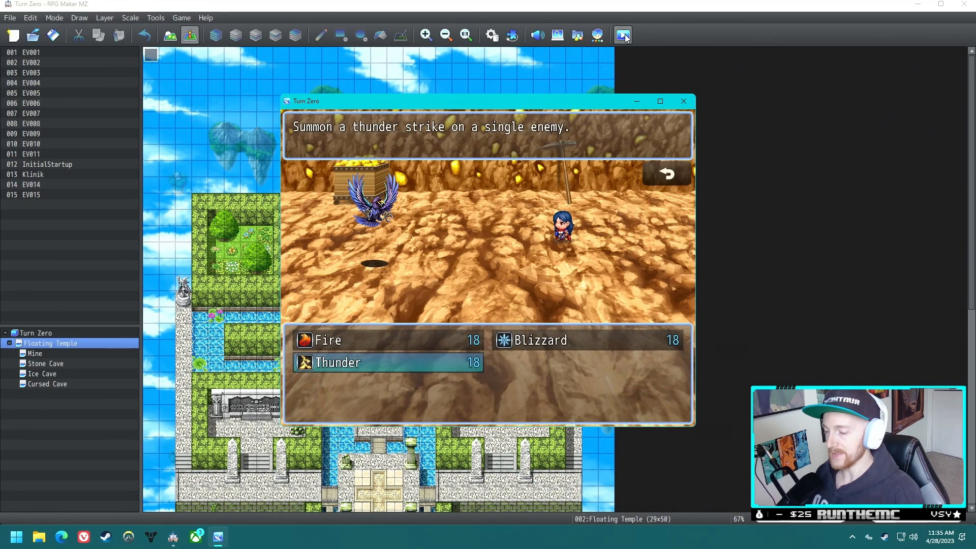
key("Return")
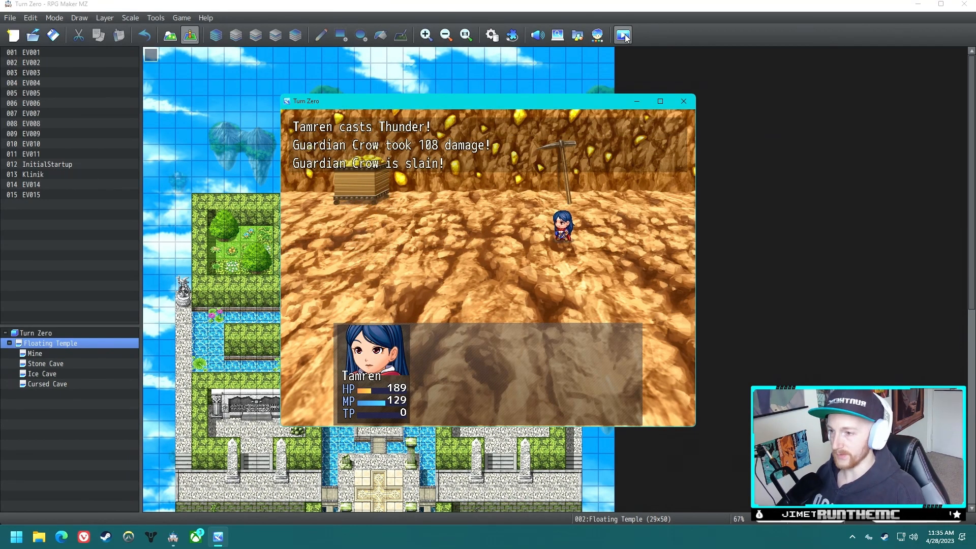
Step: Dismiss the victory message and walk north through the new mine shaft to the minecart below the two chests
key("Return")
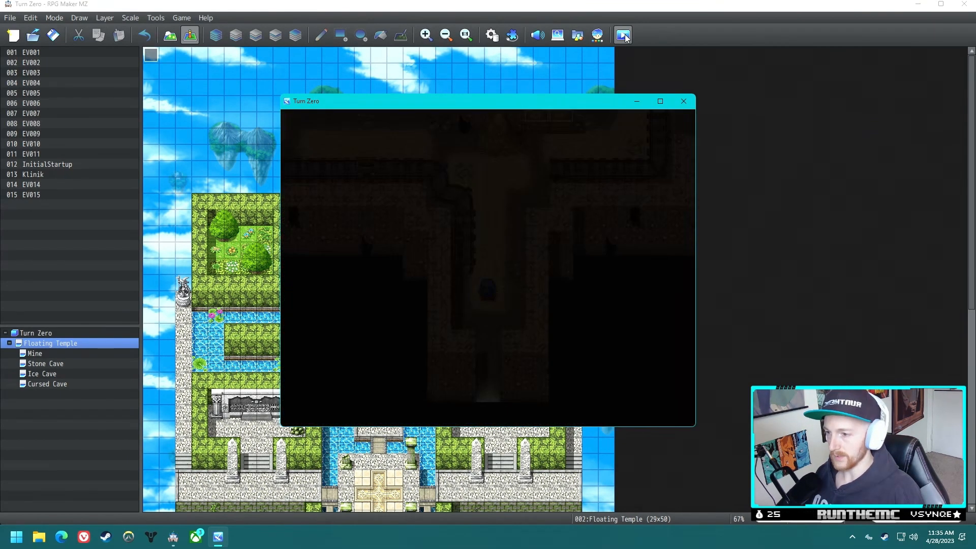
key("Up")
key("Right")
key("Up")
key("Up")
key("Left")
key("Left")
key("Up")
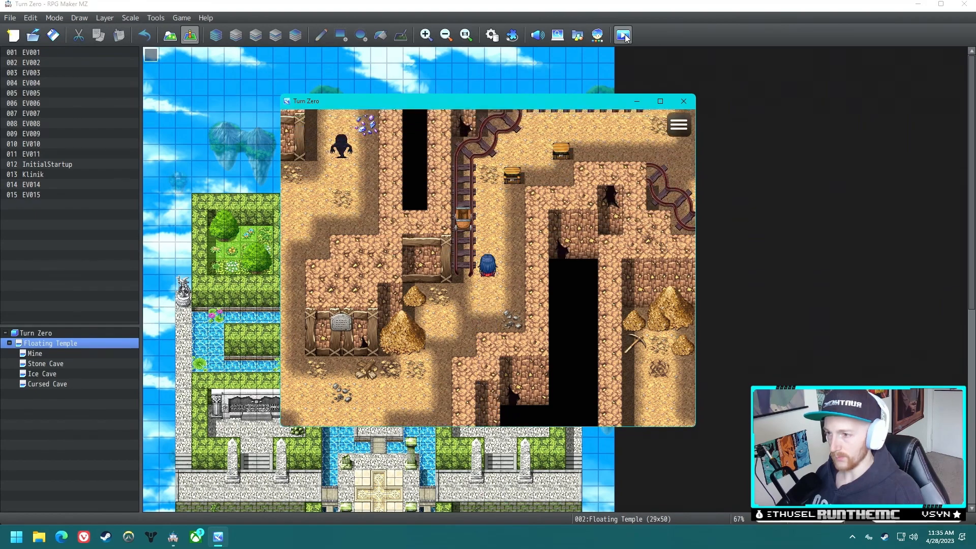
key("Return")
key("Down")
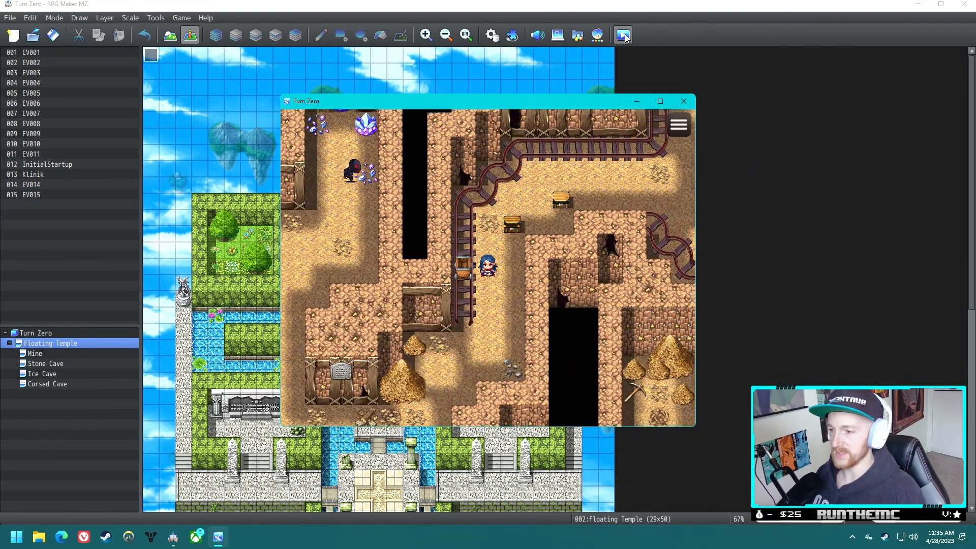
Step: Go to the mine's eastern room and use the red exit marker beside the minecart track to move on
key("Right")
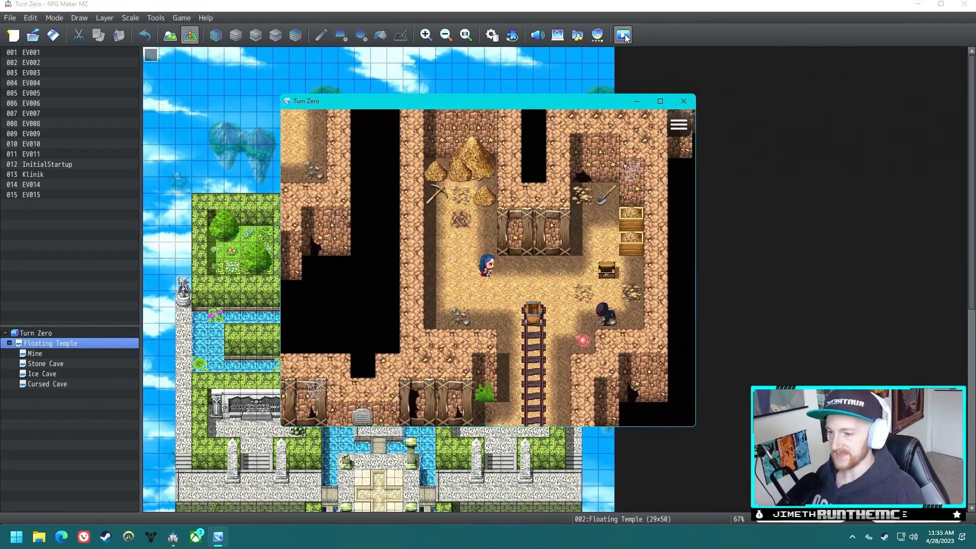
key("Down")
key("Right")
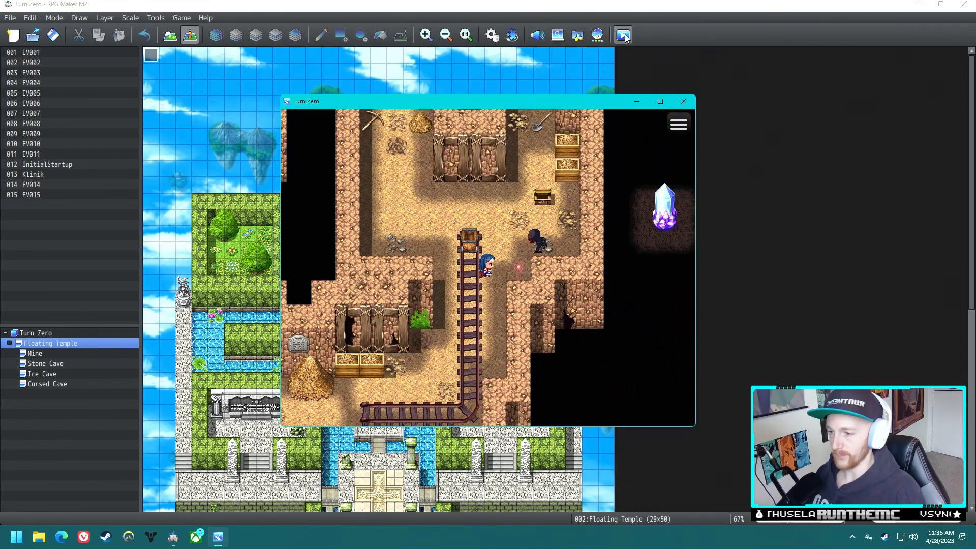
key("Return")
key("Down")
key("Return")
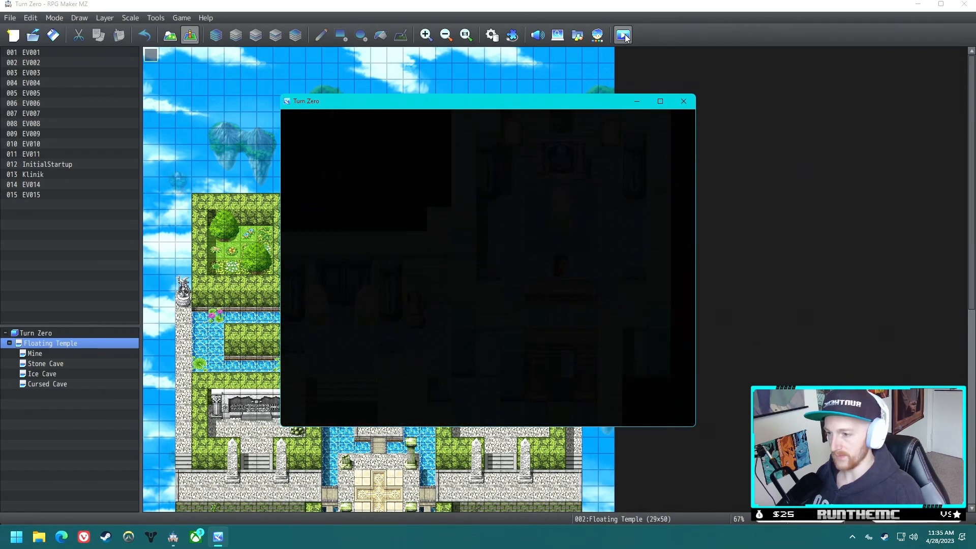
Step: Walk the ice cave's eastern corridor south into the crystal room with the chest beside the pillars
key("Down")
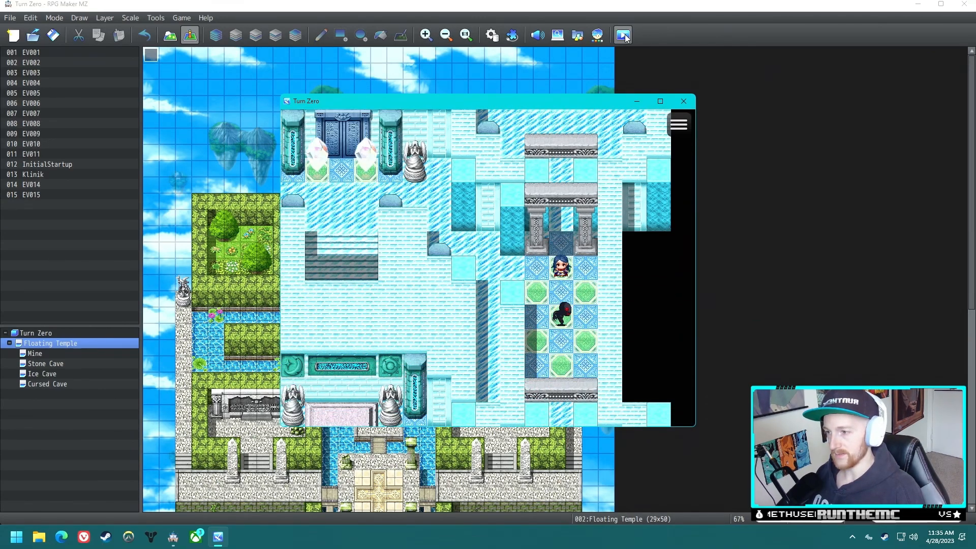
key("Right")
key("Up")
key("Right")
key("Up")
key("Return")
key("Return")
key("Left")
key("Down")
key("Left")
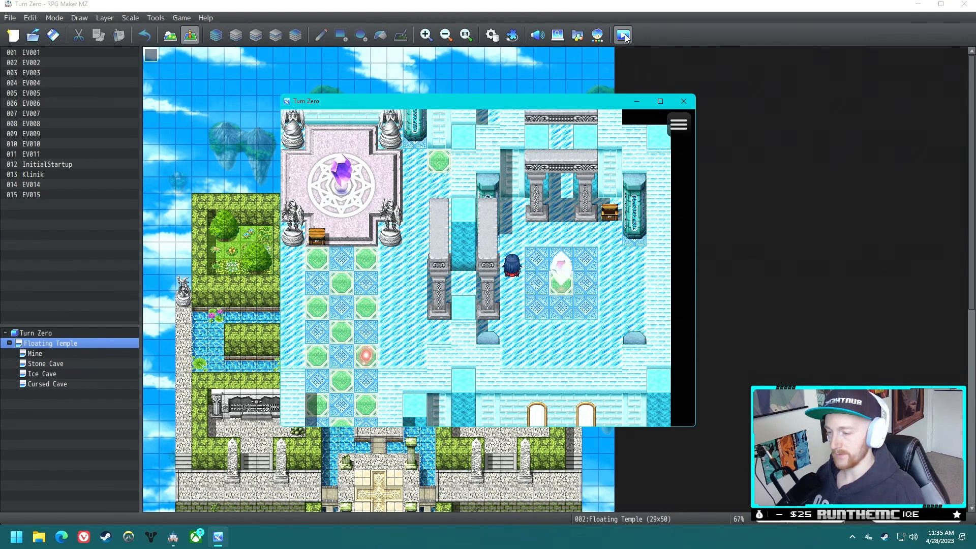
Step: Continue to the ice cave's northwest room and pass east through the walls above the blue door to move on
key("Left")
key("Up")
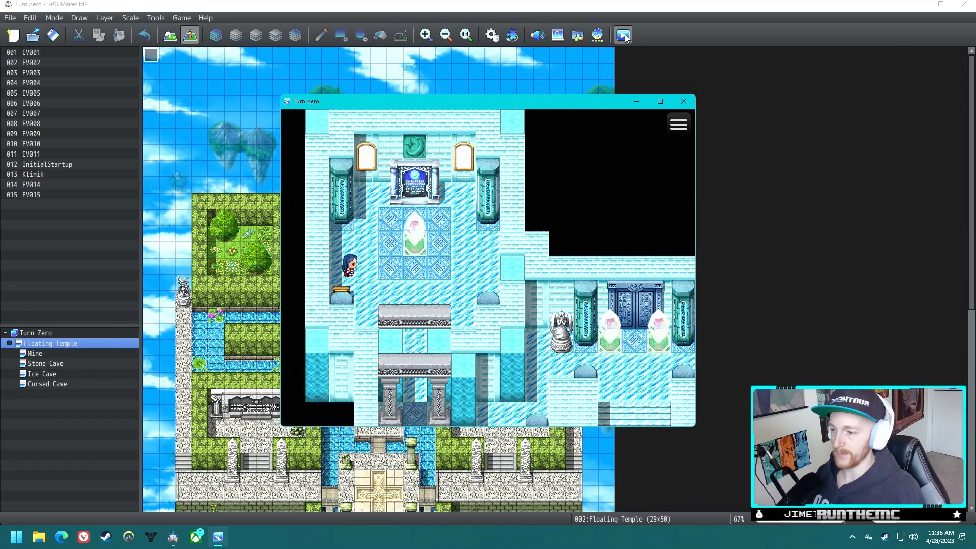
key("Right")
key("Down")
key("ctrl+Right")
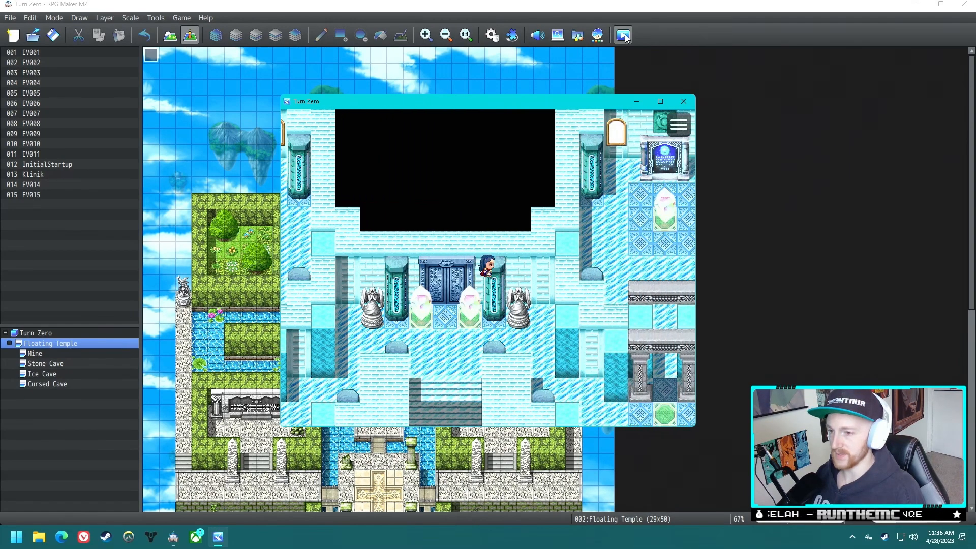
key("ctrl+Right")
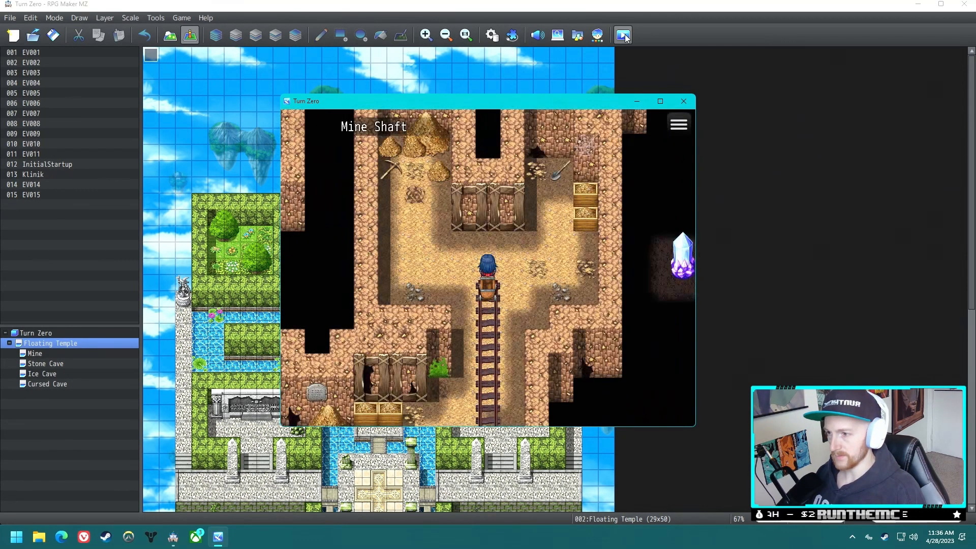
Step: Pass west through the mine's rock walls and head north along the track to the rail bend
key("Left")
key("Up")
key("ctrl+Left")
key("ctrl+Left")
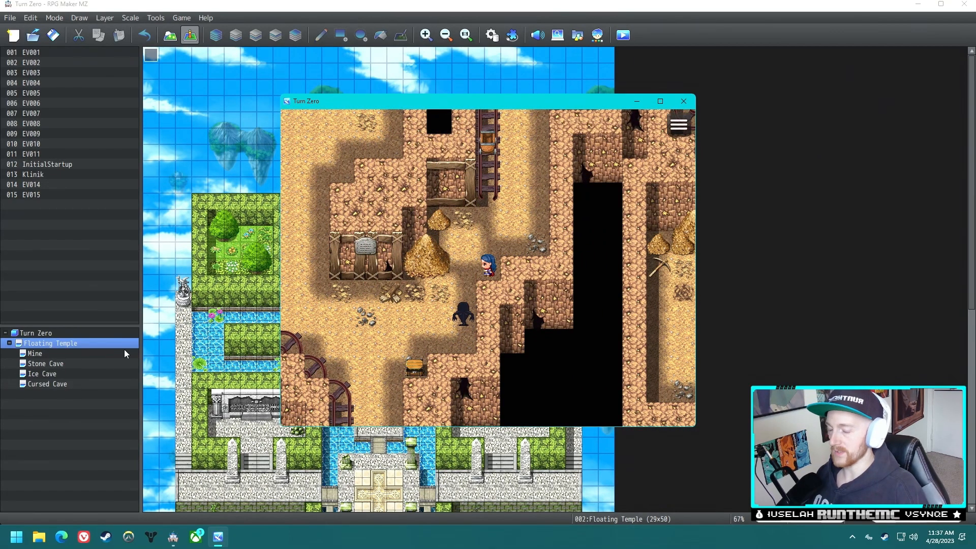
key("ctrl+Up")
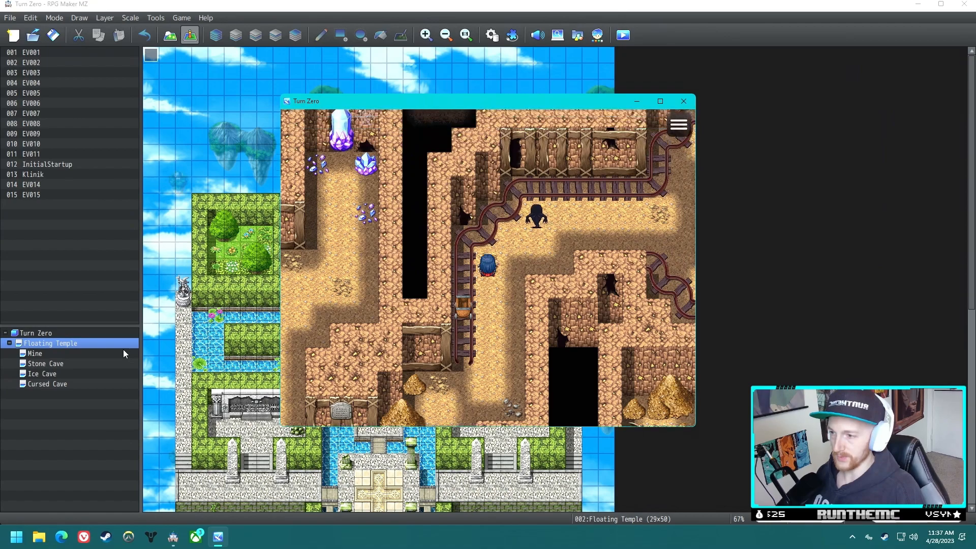
Step: Walk back through the western corridor to the shadow enemy below the gravestone and end the playtest
key("ctrl+Down")
key("ctrl+Left")
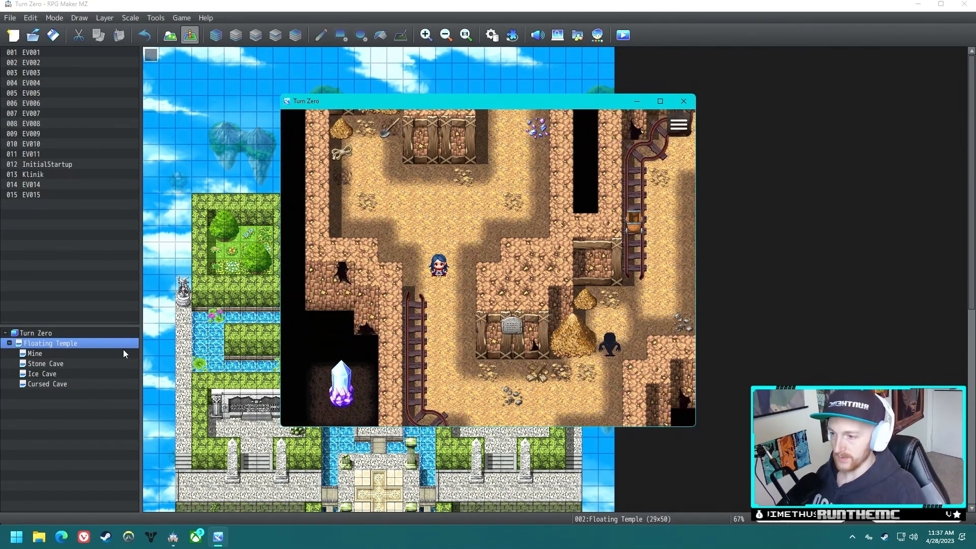
key("ctrl+Down")
key("ctrl+Right")
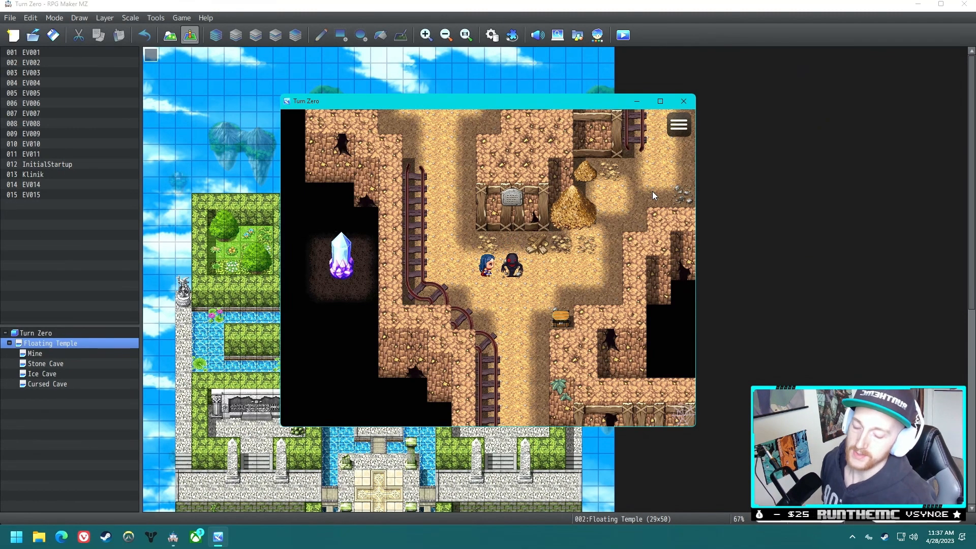
left_click(683, 101)
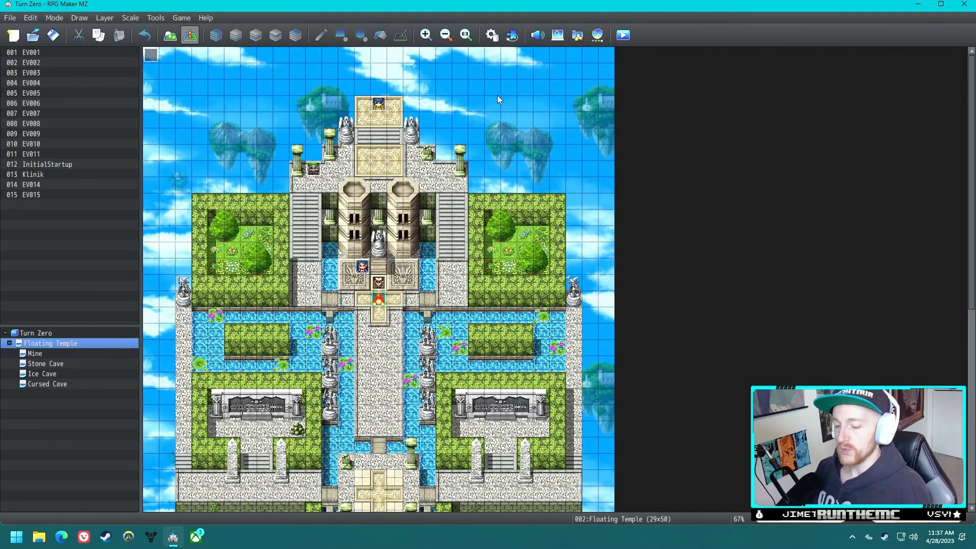
Step: Review the Event Spawner common event's contents in the database from its tile checks to its spawn script, and close the database
left_click(491, 36)
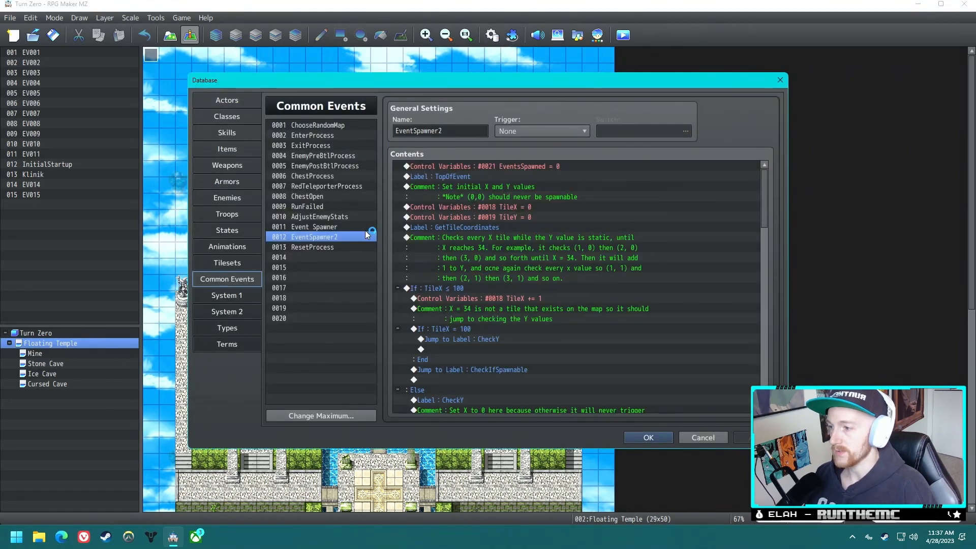
left_click(337, 227)
scroll(560, 215, "down", 3)
scroll(562, 219, "down", 12)
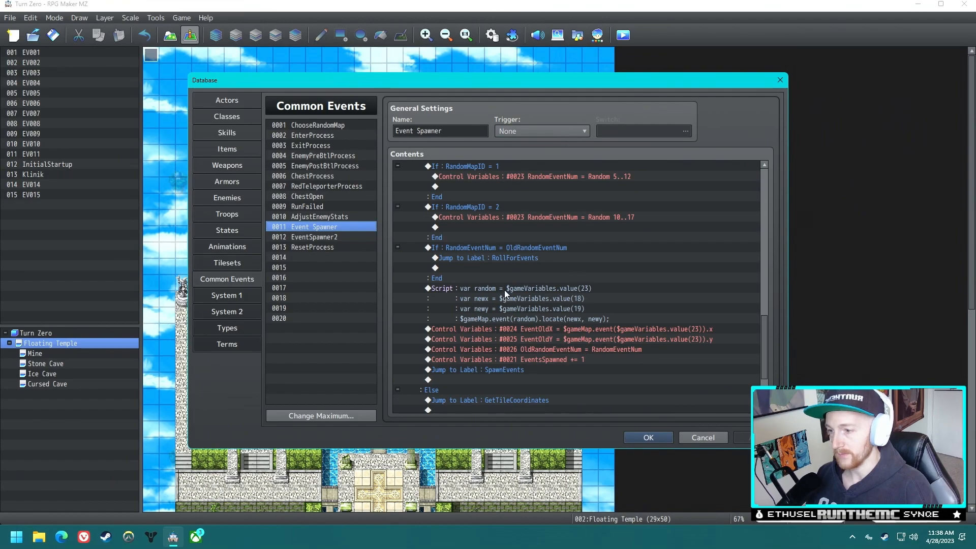
scroll(615, 323, "down", 3)
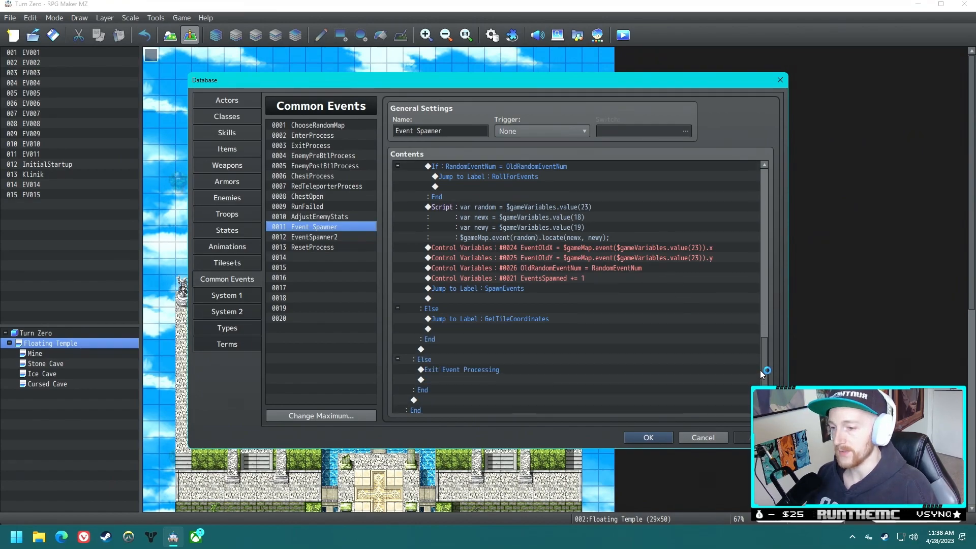
left_click_drag(763, 364, 756, 181)
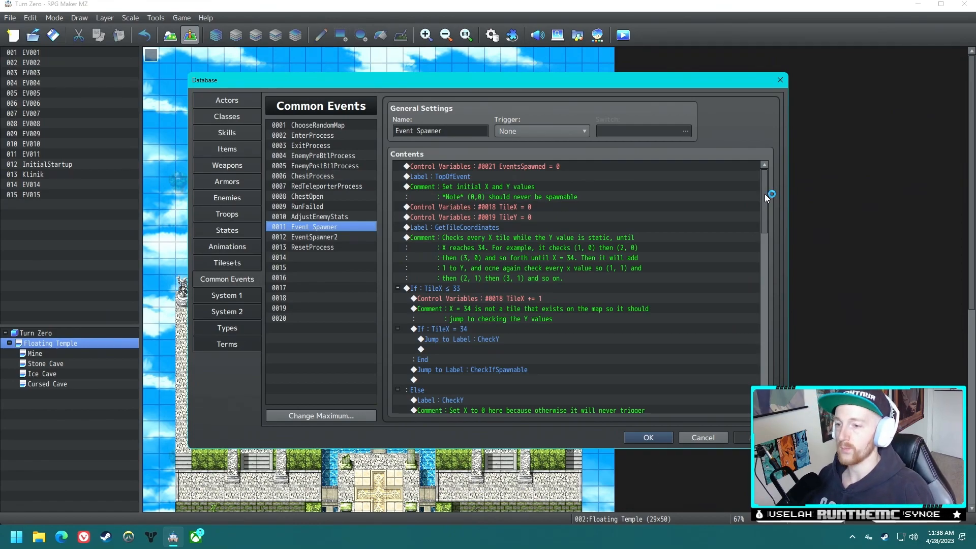
left_click_drag(764, 194, 749, 333)
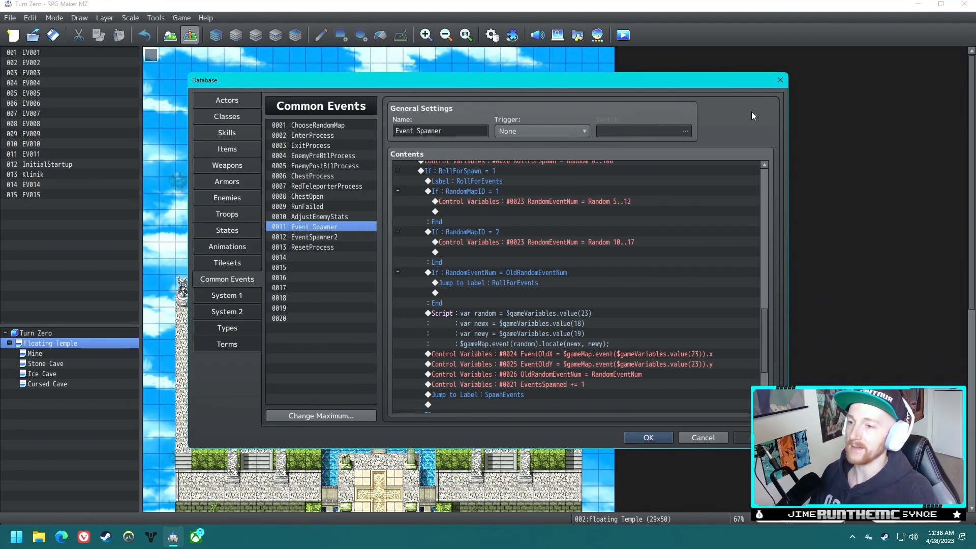
left_click(648, 438)
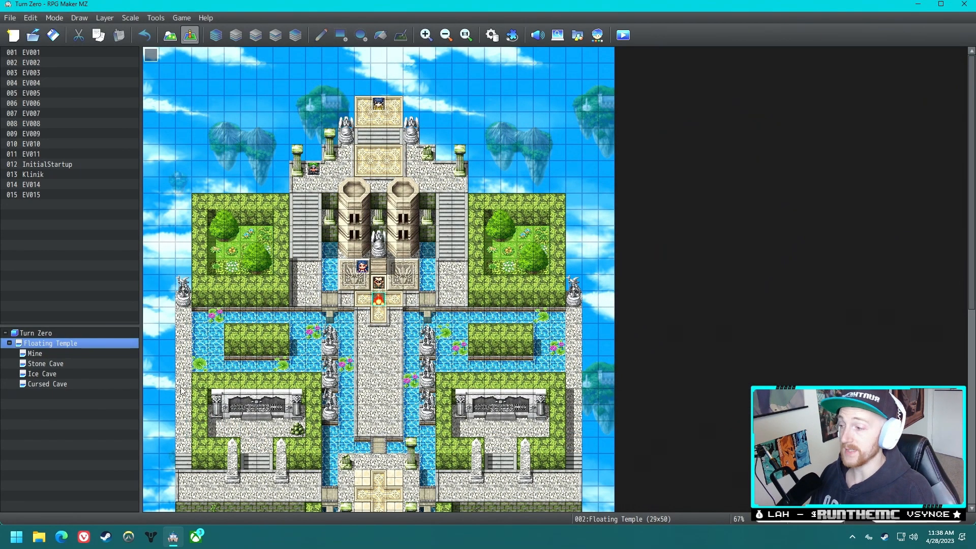
Step: Open the sample maps for the Floating Temple and preview the town maps, including Market and Oasis
left_click(47, 354)
left_click(59, 384)
right_click(66, 345)
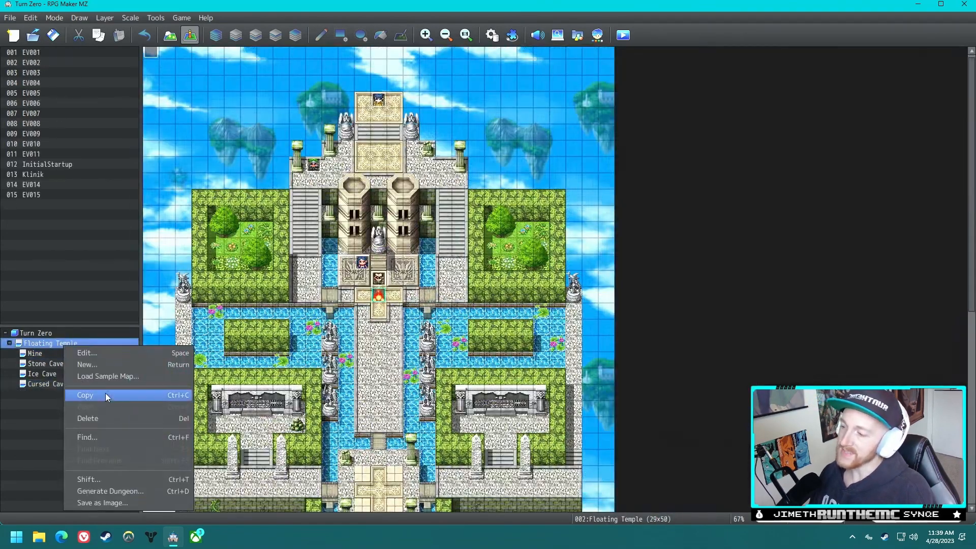
left_click(115, 378)
left_click_drag(423, 183, 383, 174)
left_click(354, 275)
left_click(349, 264)
left_click(344, 244)
left_click(349, 183)
left_click(352, 203)
left_click(359, 255)
left_click(361, 264)
left_click(340, 285)
left_click(339, 265)
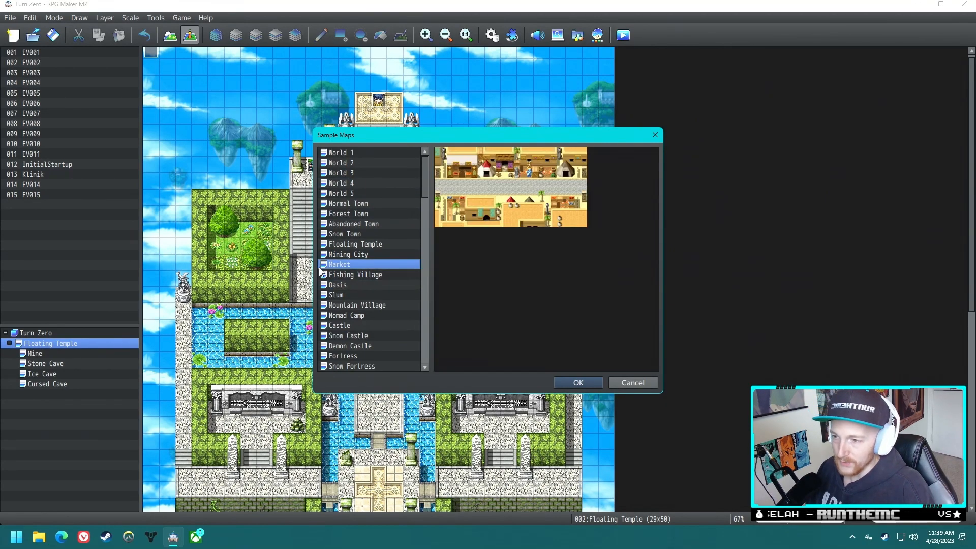
left_click(342, 285)
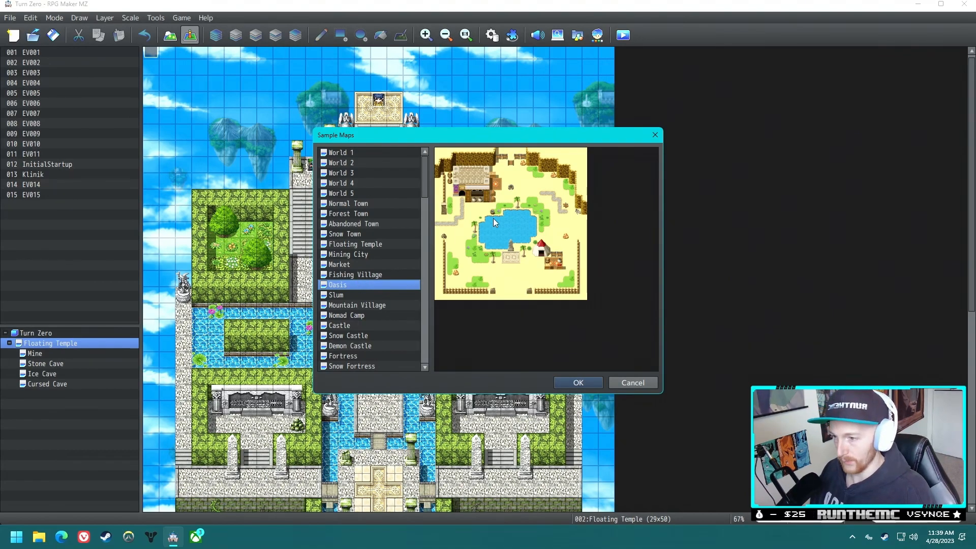
Step: Preview the sample maps World 1 through World 5 and close the sample maps without loading any
left_click(394, 153)
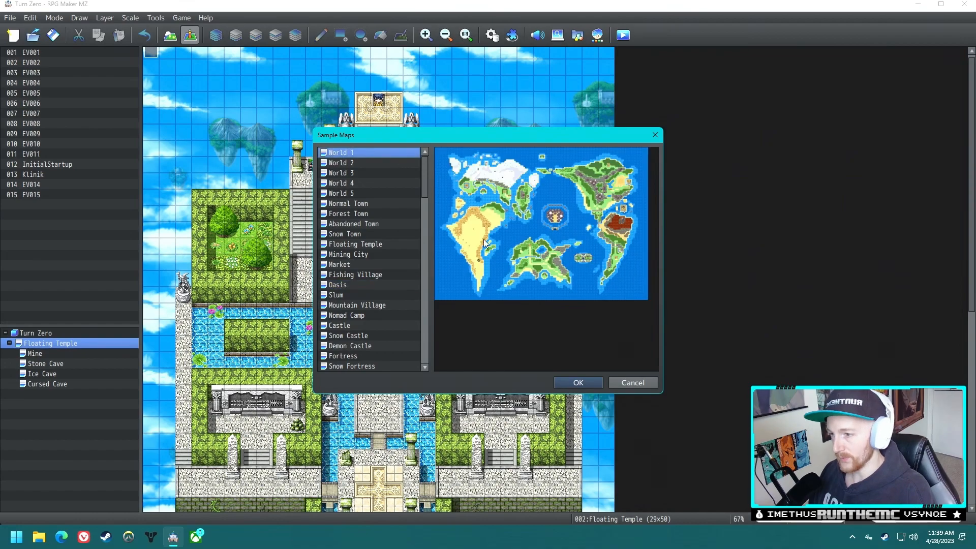
left_click(382, 162)
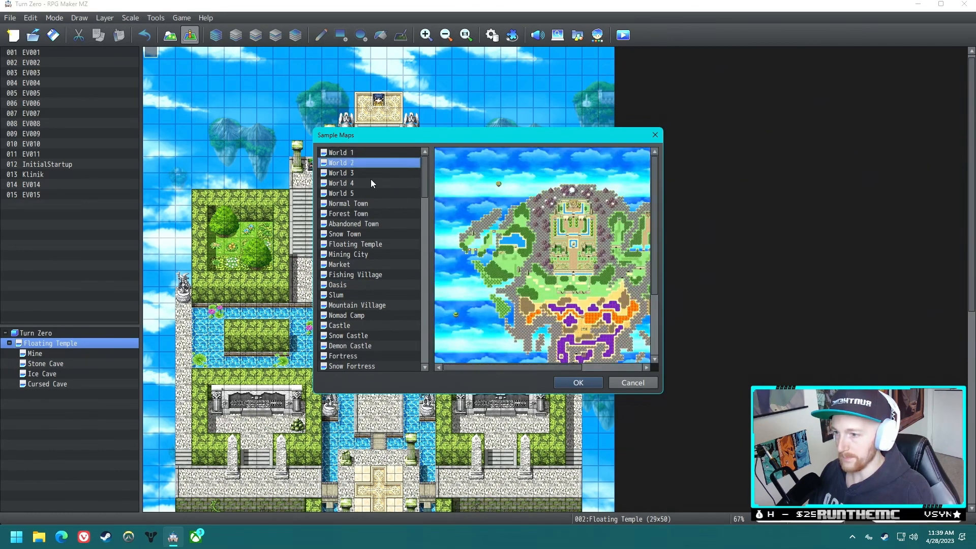
key("Down")
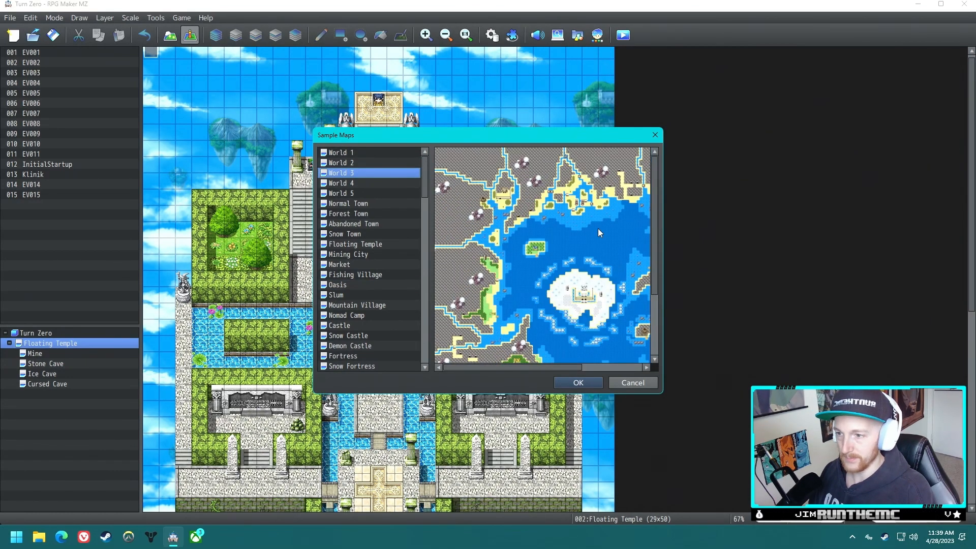
left_click(347, 184)
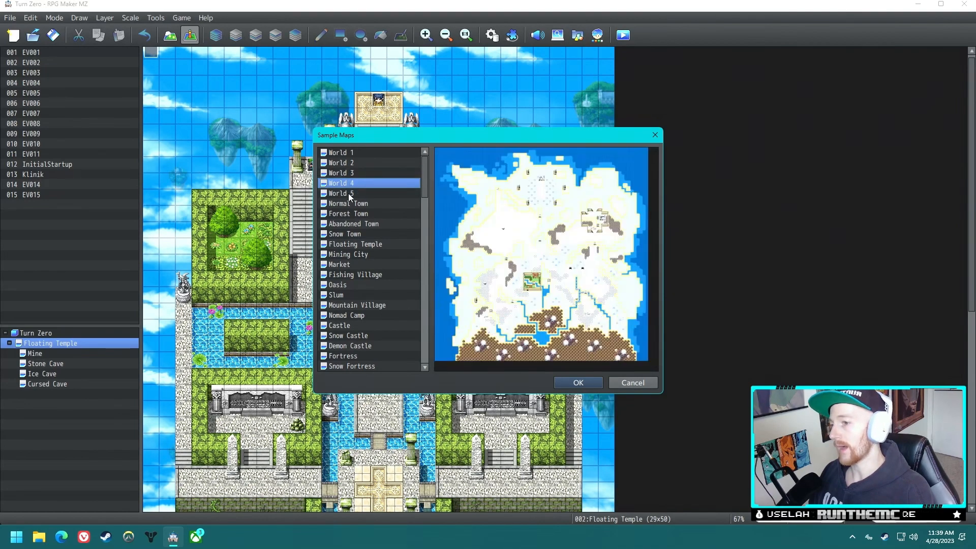
left_click(349, 193)
mouse_move(426, 189)
left_mouse_down()
mouse_move(436, 364)
mouse_move(421, 184)
left_mouse_up()
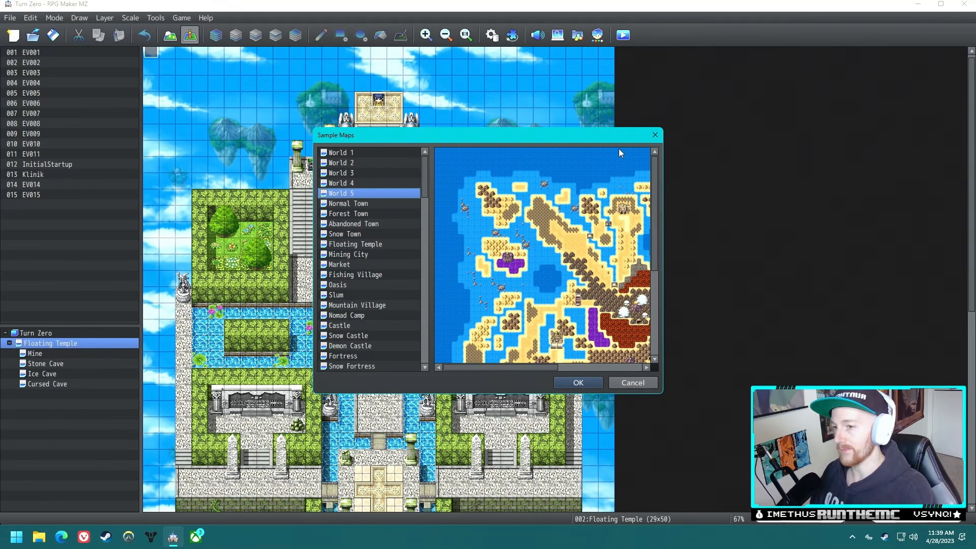
left_click(655, 135)
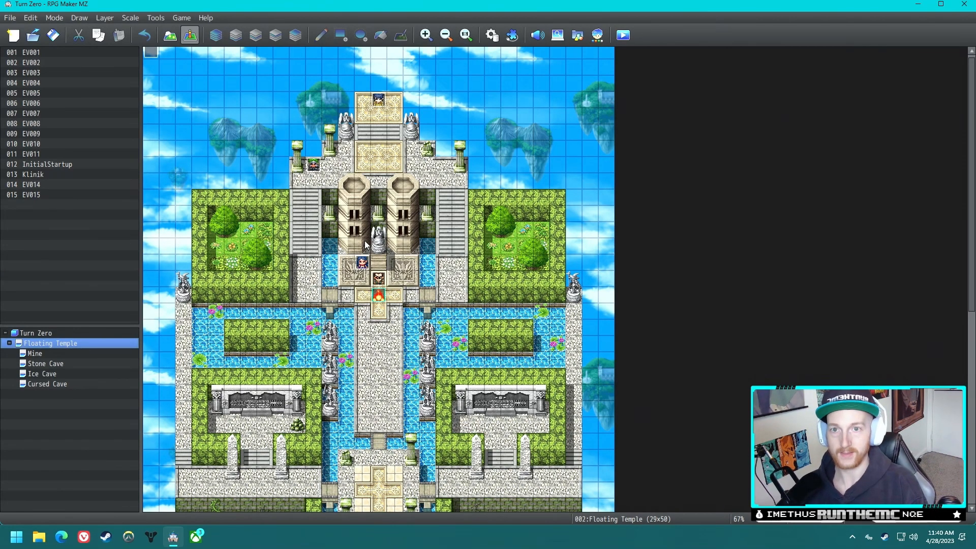
Step: Start a new event below the chest on the Floating Temple's upper terrace and preview the !Switch2 image sheet without applying it
double_click(313, 180)
double_click(253, 310)
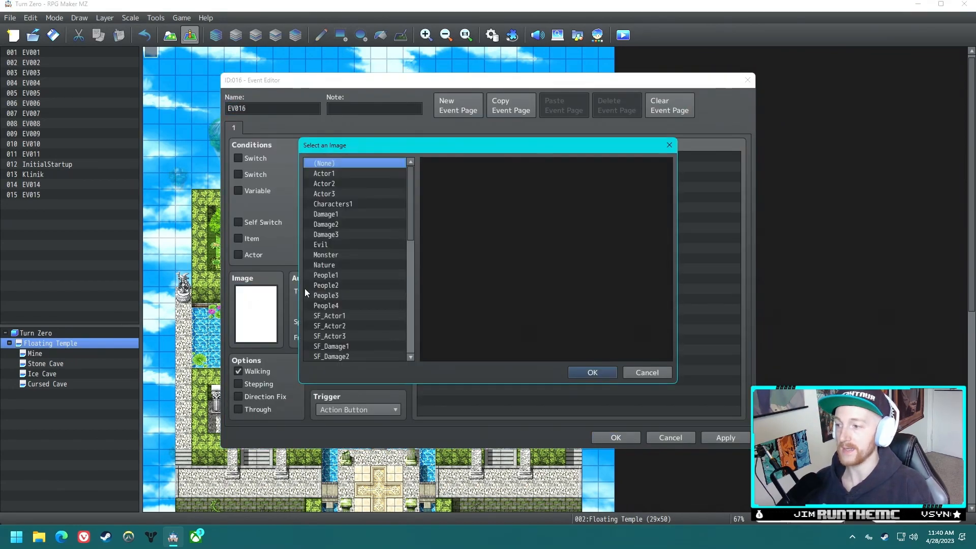
scroll(356, 285, "down", 5)
left_click(345, 286)
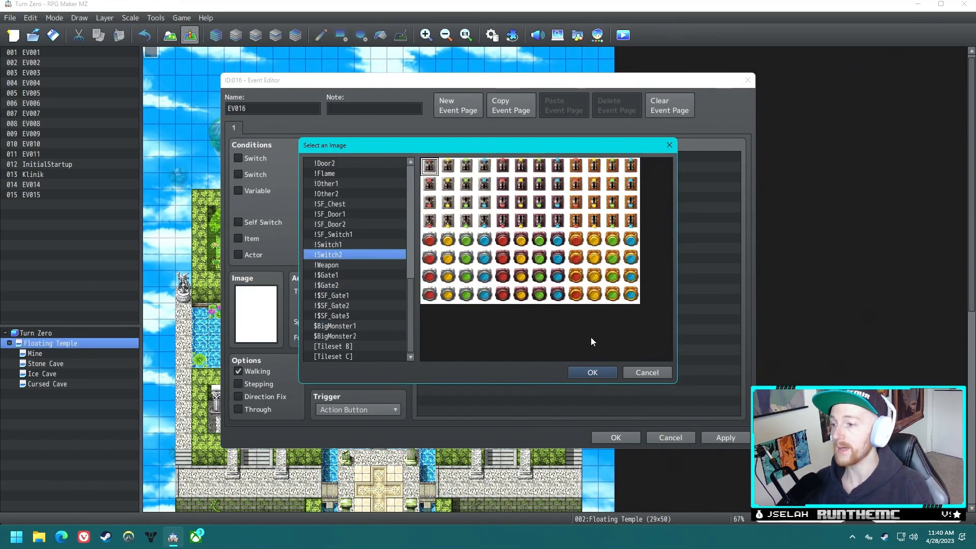
left_click(646, 372)
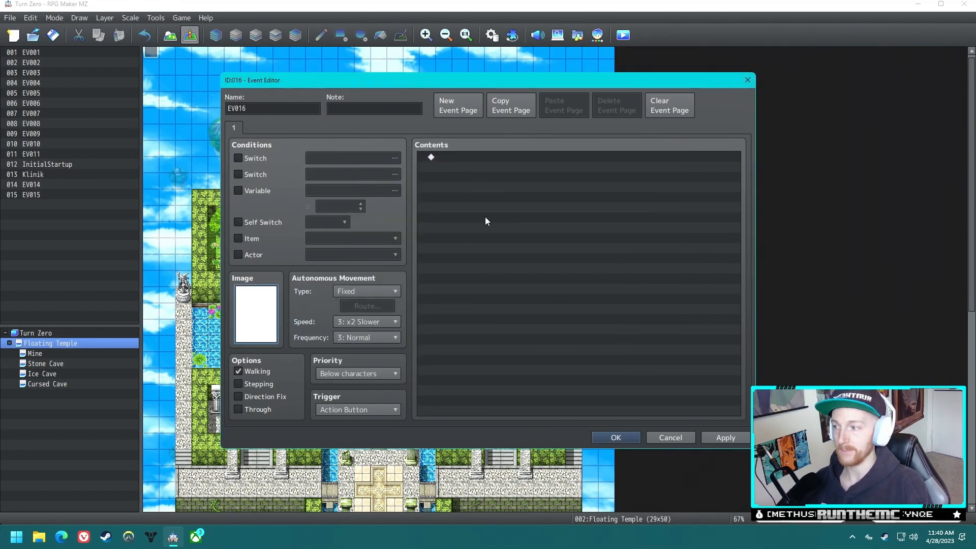
Step: Preview the actor and character image sheets for the new event, starting with Actor3
double_click(256, 313)
left_click(368, 255)
left_click(381, 194)
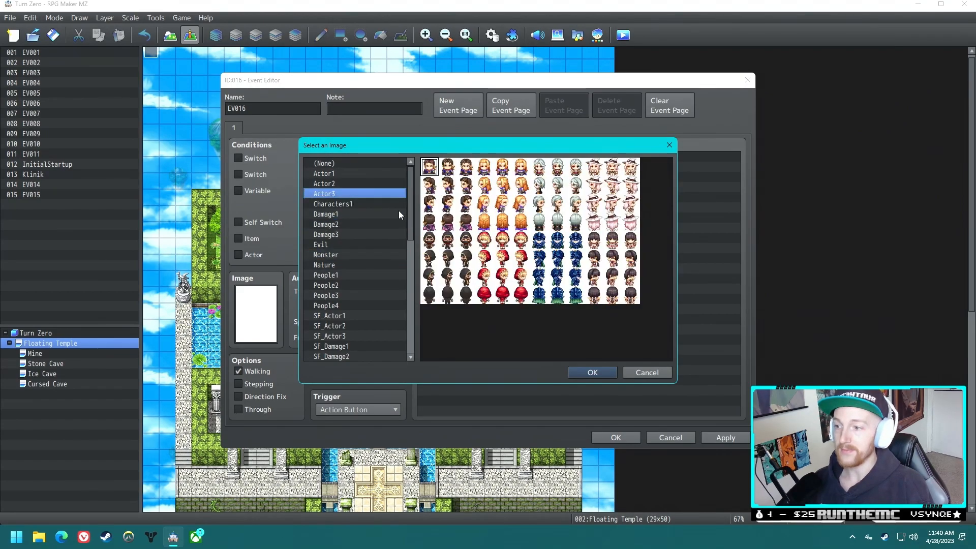
left_click(381, 320)
Step: Preview the switch, door and gate image sheets, including !$SF_Gate3, and close the new event without assigning an image
left_click_drag(410, 233, 411, 327)
left_click(347, 304)
left_click(343, 283)
left_click(343, 266)
left_click(350, 314)
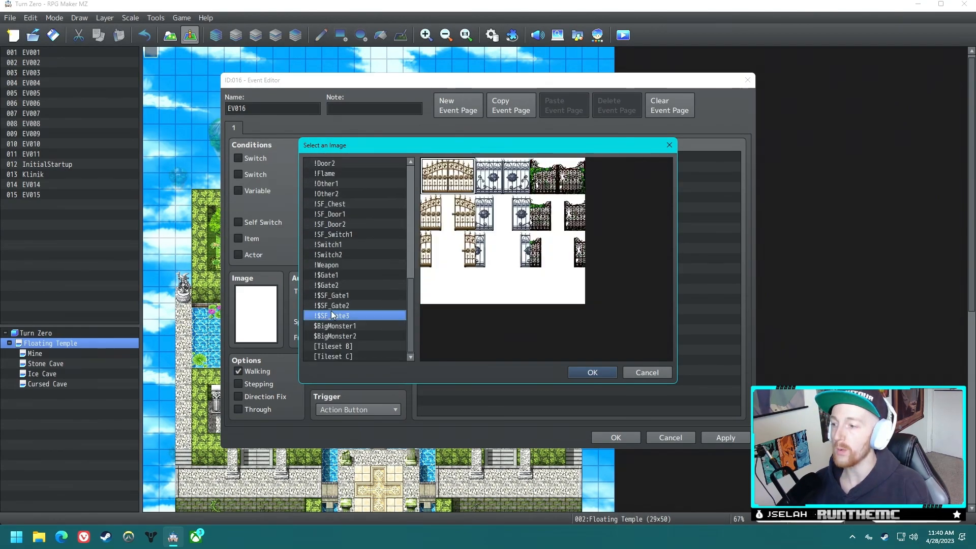
left_click(340, 255)
left_click(333, 211)
left_click(584, 372)
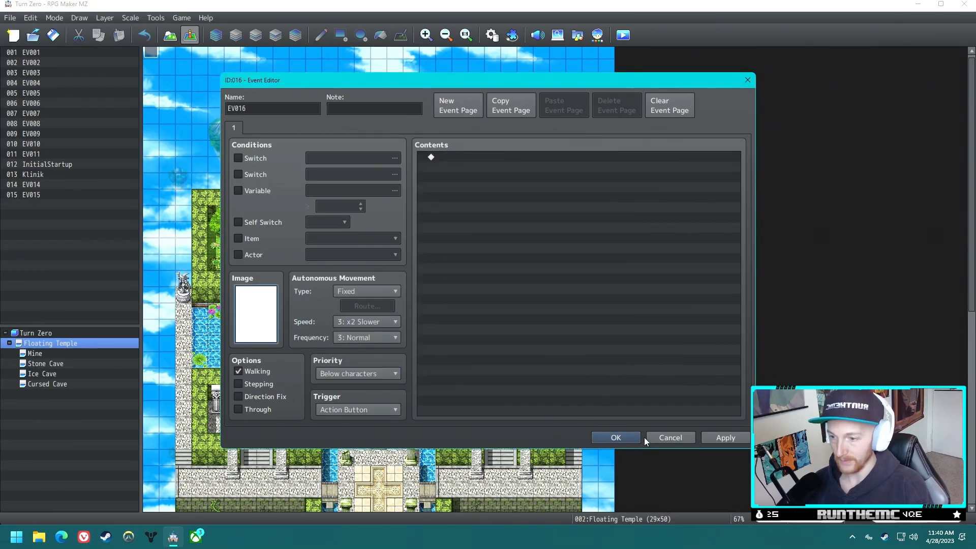
left_click(616, 437)
Step: Open the database and look through its Enemies, Weapons, Items and Skills sections
left_click(492, 35)
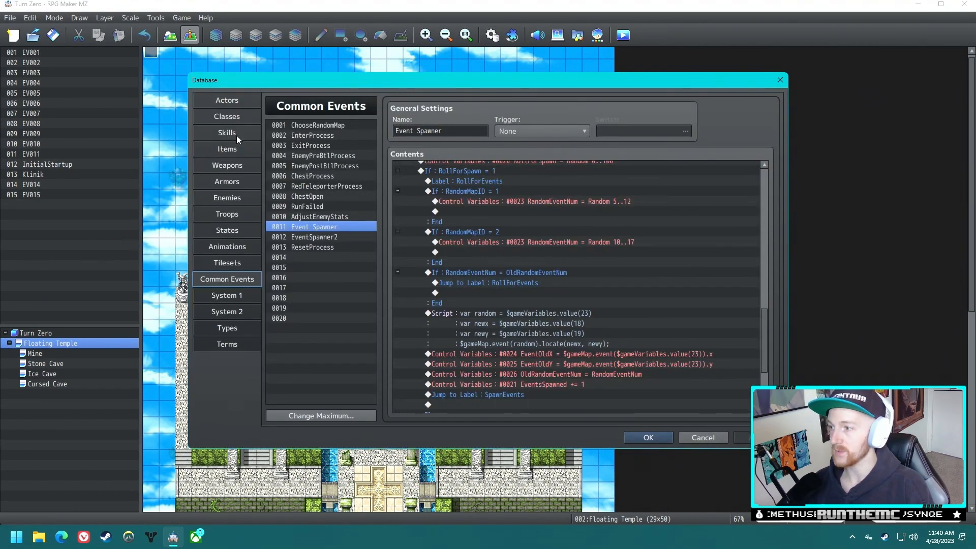
left_click(249, 198)
left_click(229, 165)
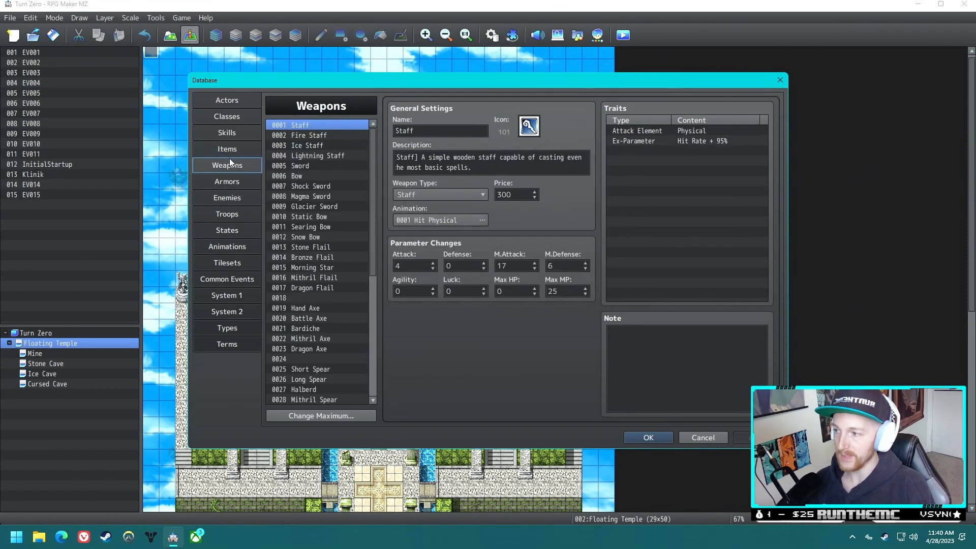
left_click(227, 149)
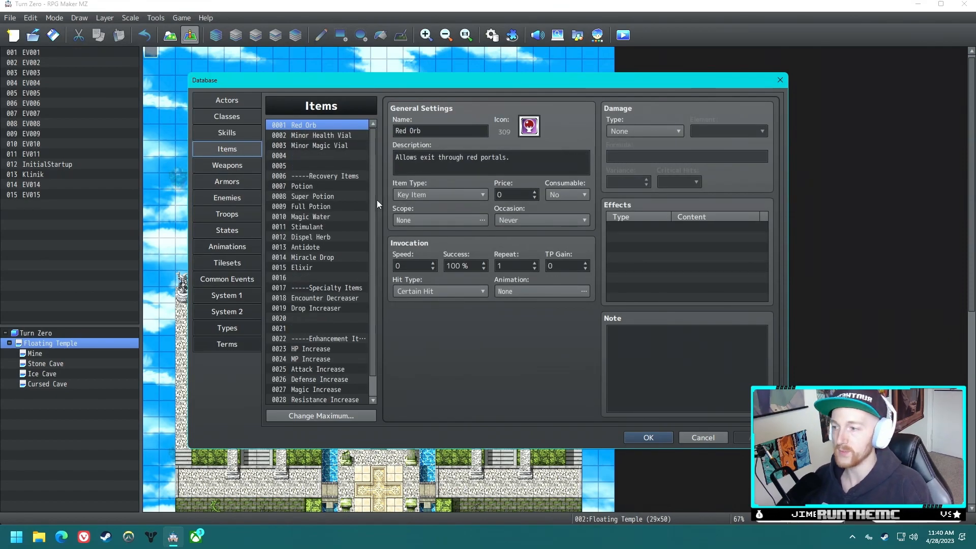
left_click(223, 133)
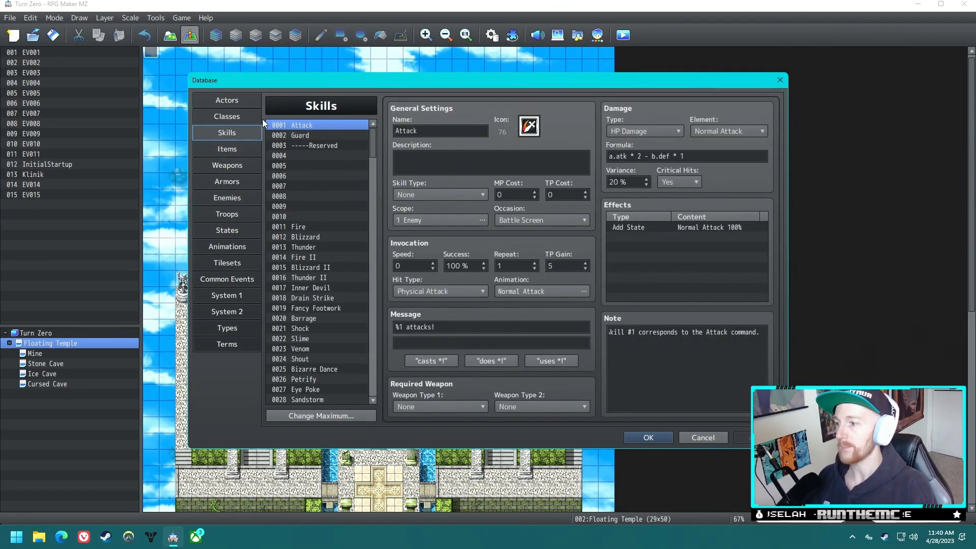
Step: Browse the database's Actors, Enemies, System 1, Types, Weapons and Classes sections, and return to Actors
left_click(226, 100)
left_click(227, 198)
left_click(227, 295)
left_click(240, 326)
left_click(228, 294)
left_click(219, 166)
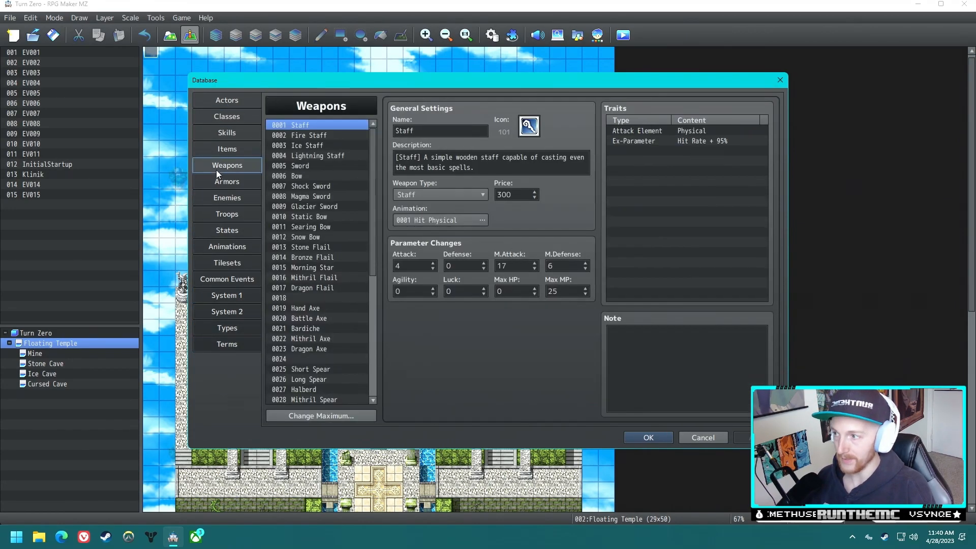
left_click(224, 115)
left_click(245, 102)
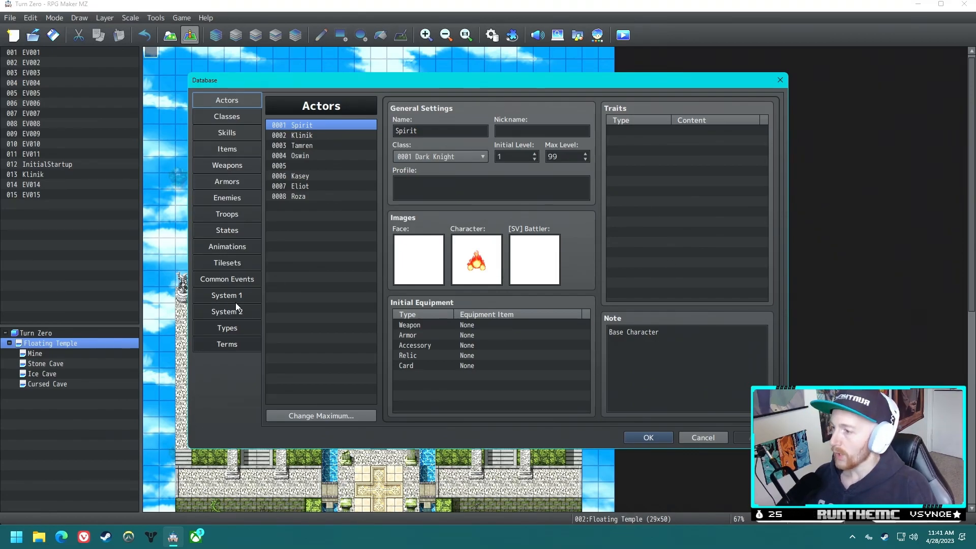
Step: Open the EventSpawner2 common event and look through its commands from start to end
left_click(242, 279)
left_click(358, 238)
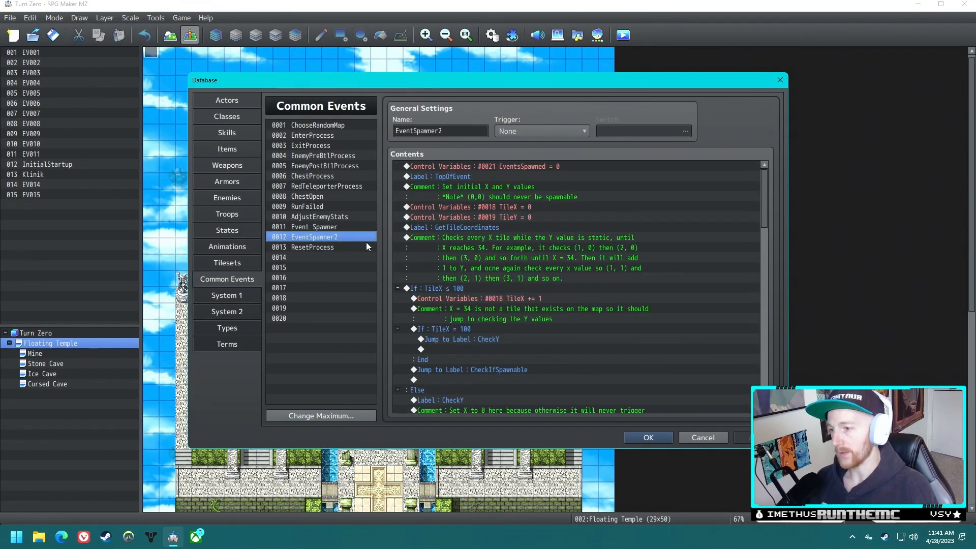
scroll(753, 230, "down", 10)
scroll(715, 218, "up", 15)
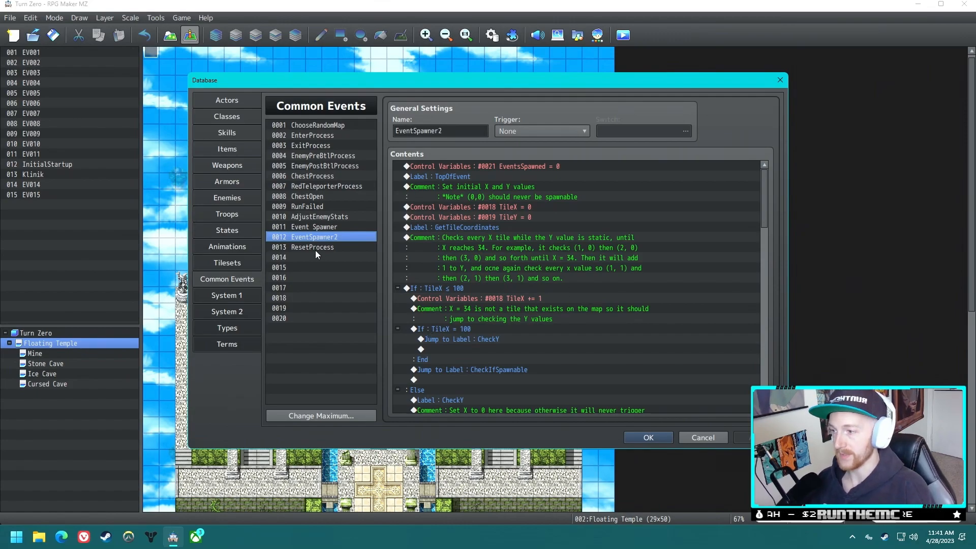
Step: Review the ChooseRandomMap and EnterProcess common events and close the database
scroll(529, 275, "down", 2)
scroll(528, 278, "up", 2)
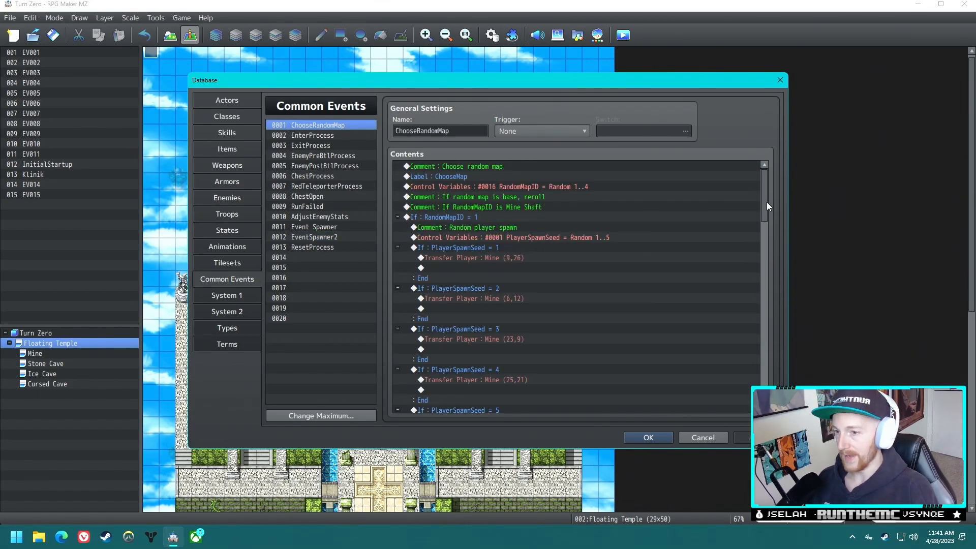
left_click_drag(766, 206, 779, 298)
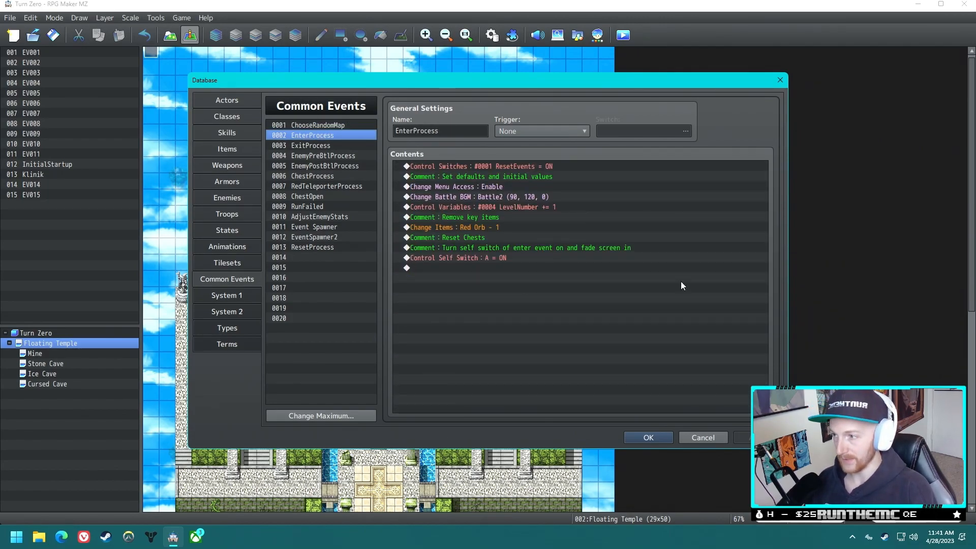
left_click(781, 79)
Step: Inspect the Klinik event on the Floating Temple map and its call to the ChooseRandomMap common event, and close it
double_click(317, 161)
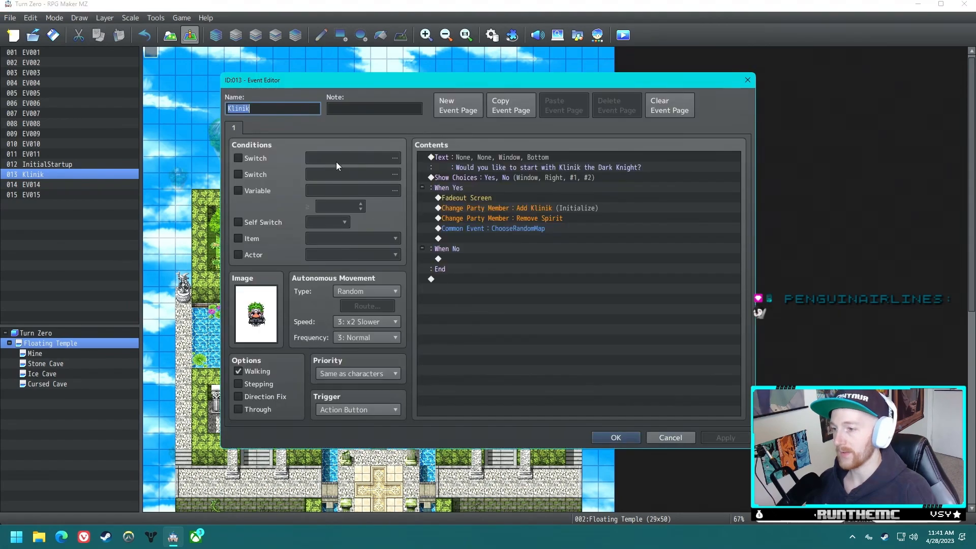
left_click(616, 438)
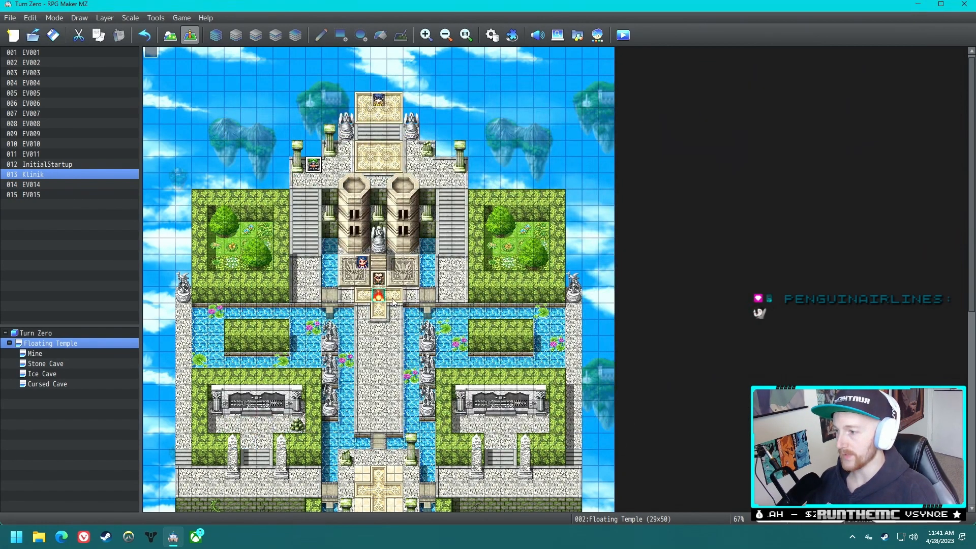
double_click(314, 166)
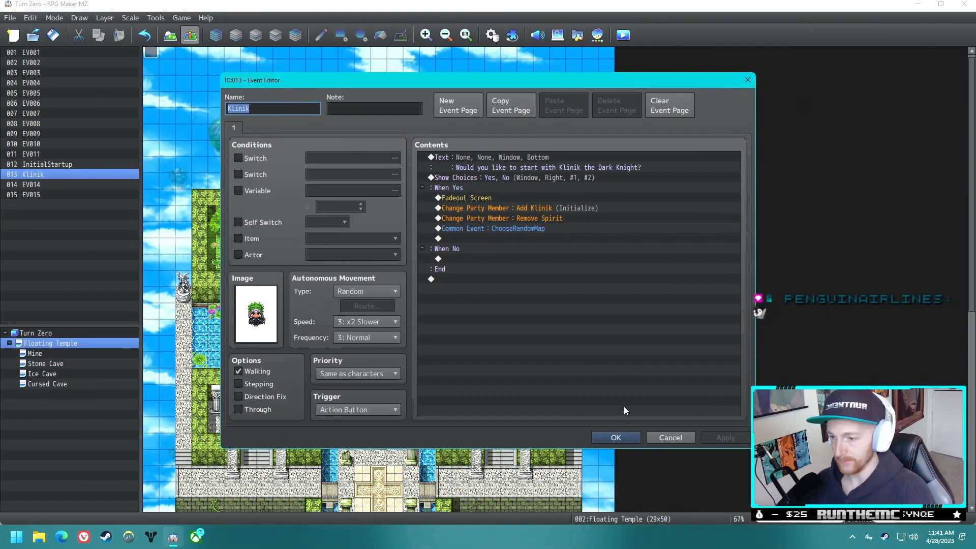
left_click(511, 230)
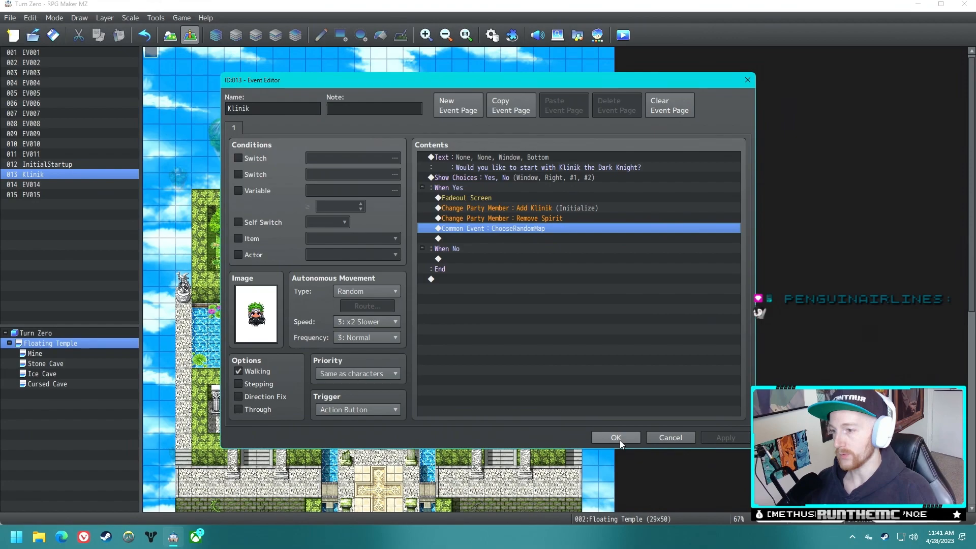
left_click(620, 441)
Step: Reopen the database's ChooseRandomMap common event and examine the command that randomizes RandomMapID
left_click(491, 35)
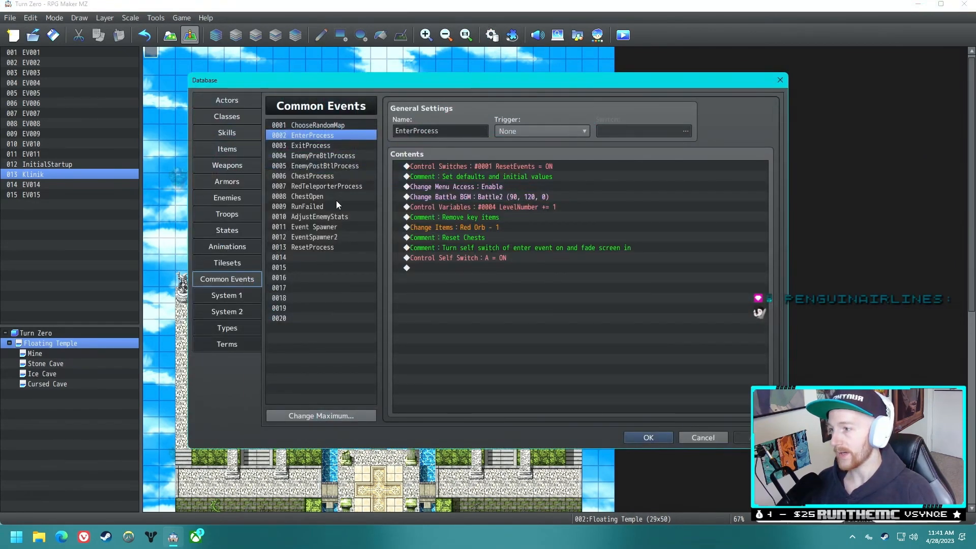
left_click(326, 127)
left_click(314, 137)
left_click(325, 126)
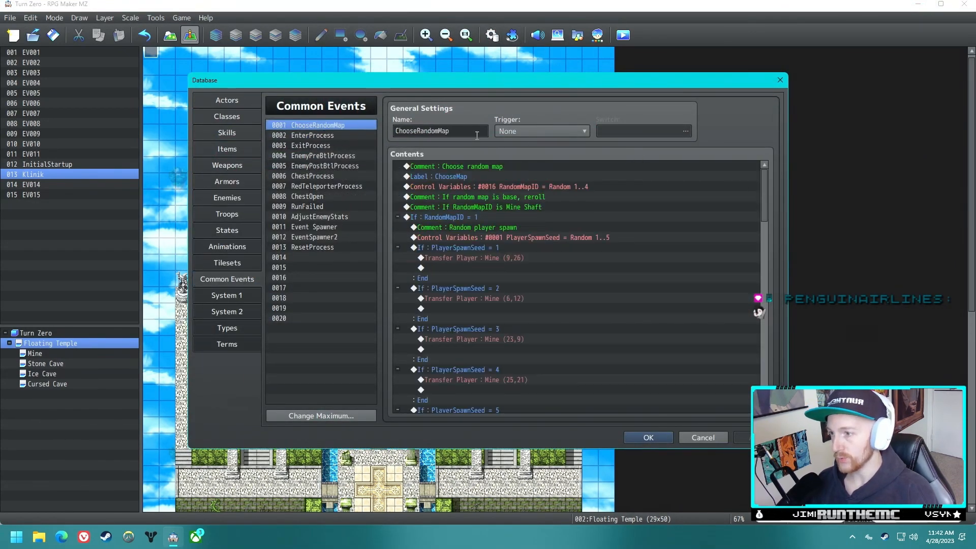
left_click(563, 187)
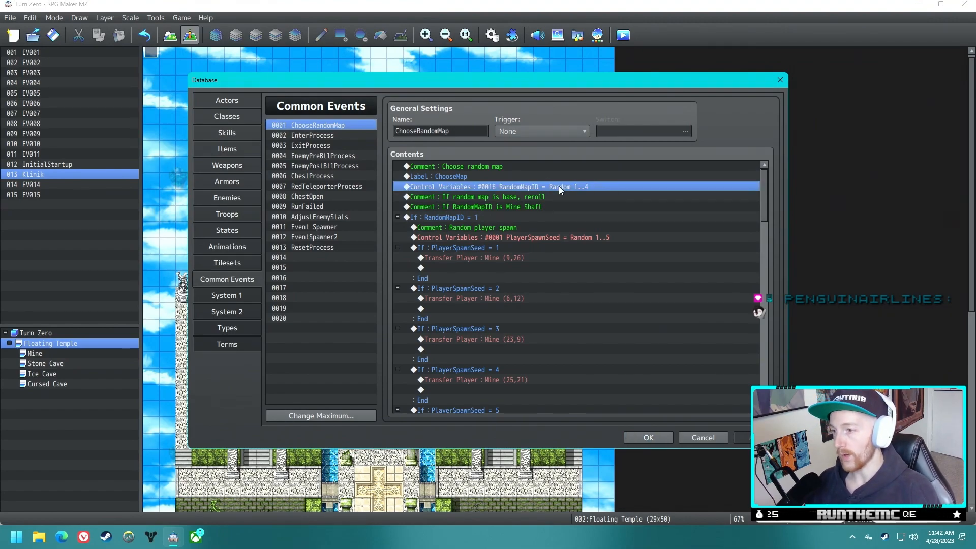
Step: Examine the RandomMapID = 1 branch and its PlayerSpawnSeed conditions with their Mine transfers
mouse_move(766, 206)
left_mouse_down()
mouse_move(769, 236)
mouse_move(764, 213)
left_mouse_up()
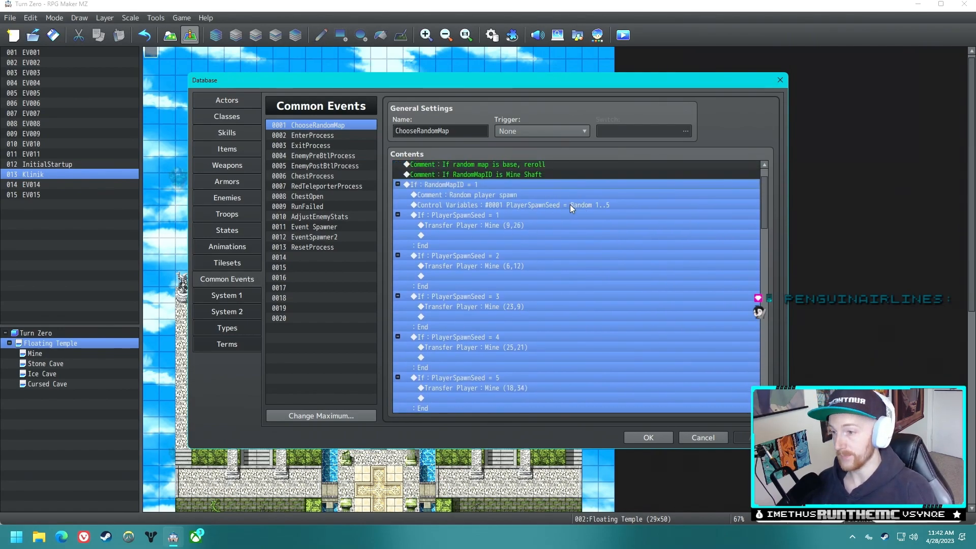
left_click(466, 266)
left_click(468, 216)
left_click(472, 296)
left_click(478, 390)
left_click(476, 275)
left_click(480, 233)
left_click(477, 216)
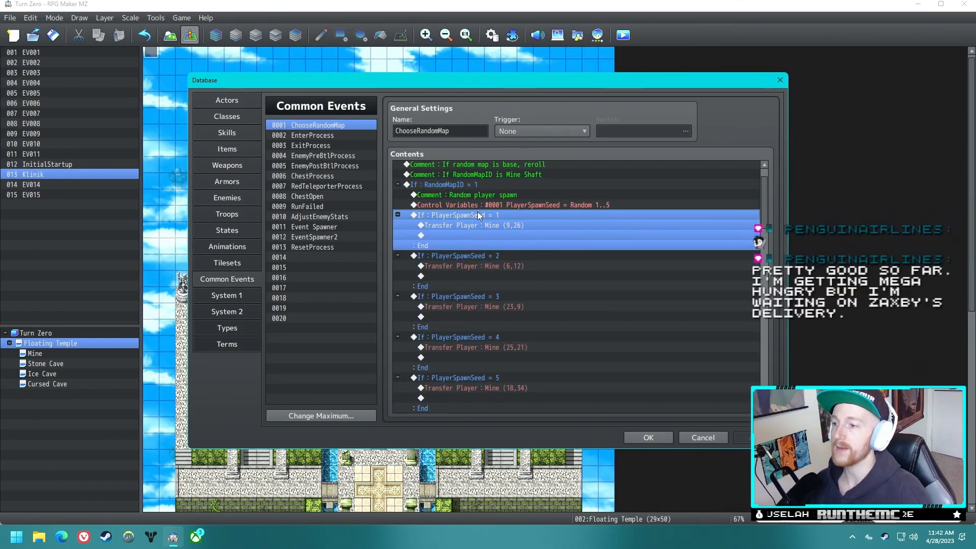
Step: Collapse the RandomMapID = 1 and RandomMapID = 2 branches and select the first Ice Cave transfer under RandomMapID = 3
scroll(480, 211, "up", 2)
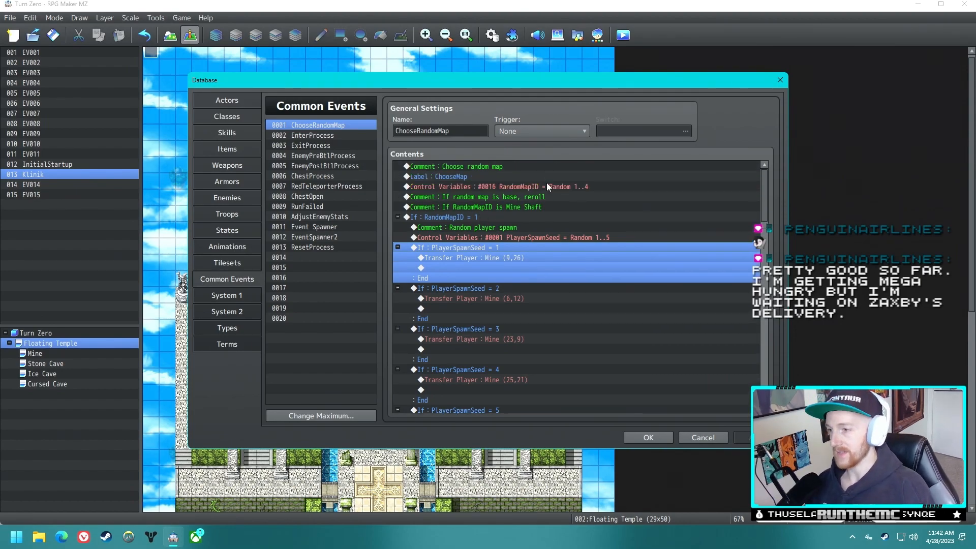
left_click(492, 187)
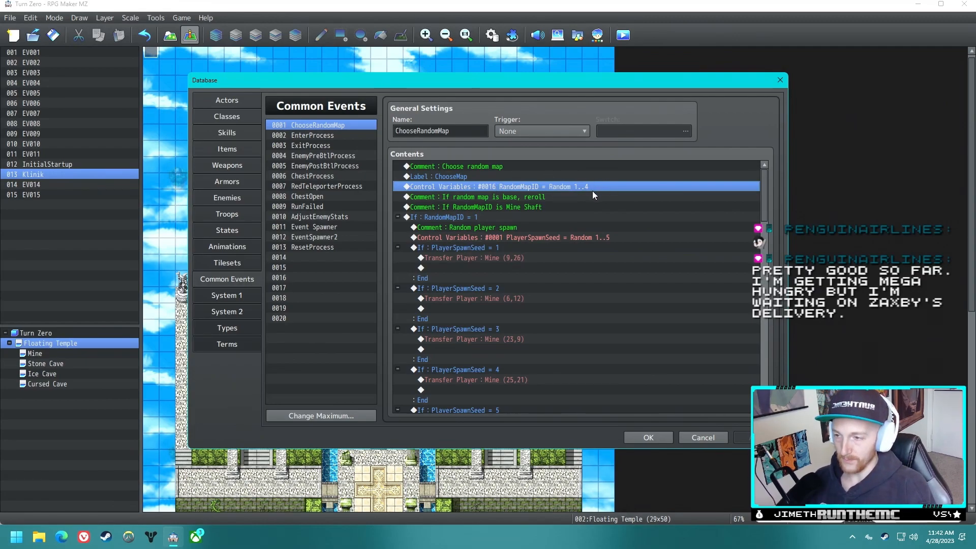
left_click(398, 217)
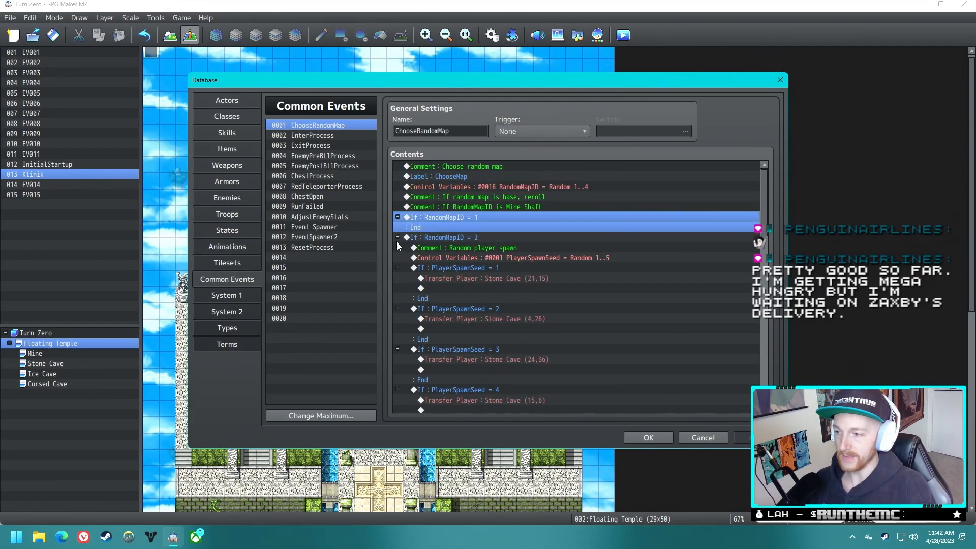
left_click(398, 237)
left_click(468, 267)
left_click(489, 299)
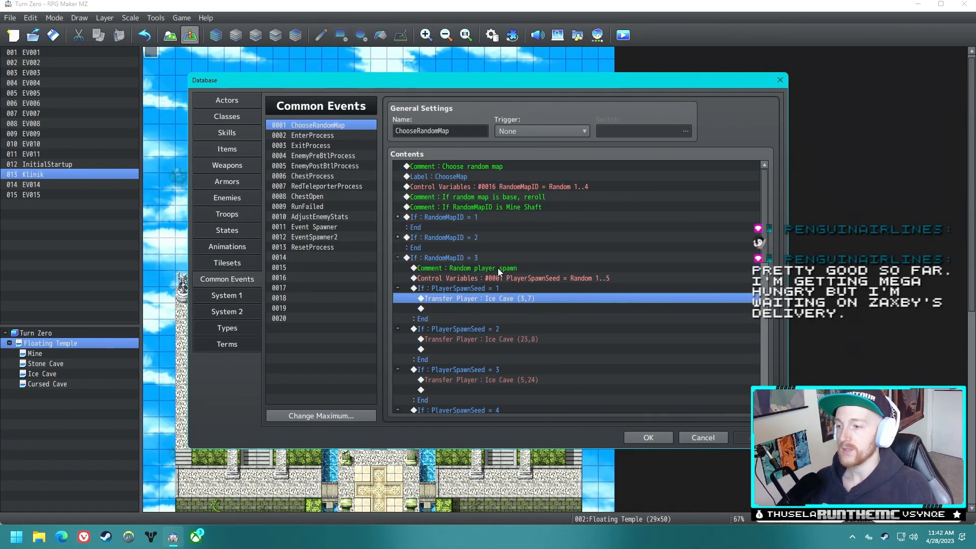
Step: Examine the RandomMapID = 3 branch, from its random player spawn commands to the Ice Cave transfer for each PlayerSpawnSeed
left_click(463, 268)
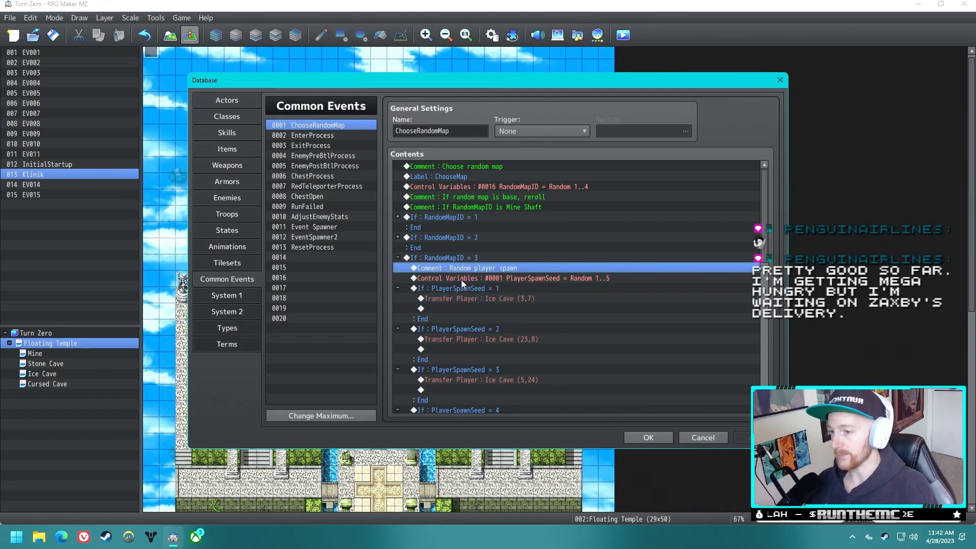
left_click(462, 280)
left_click(473, 299)
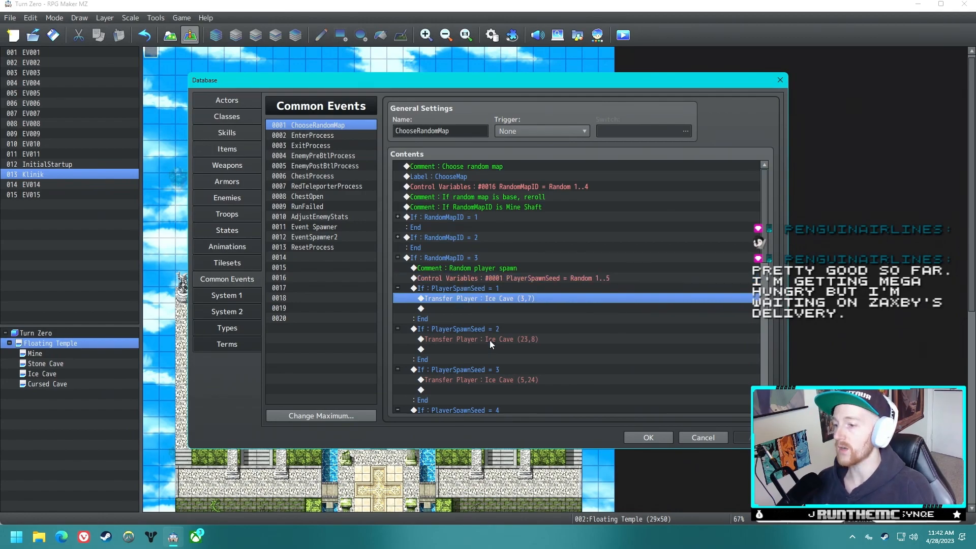
left_click(490, 339)
left_click(495, 380)
left_click(487, 329)
left_click(483, 298)
left_click(483, 370)
scroll(466, 348, "down", 3)
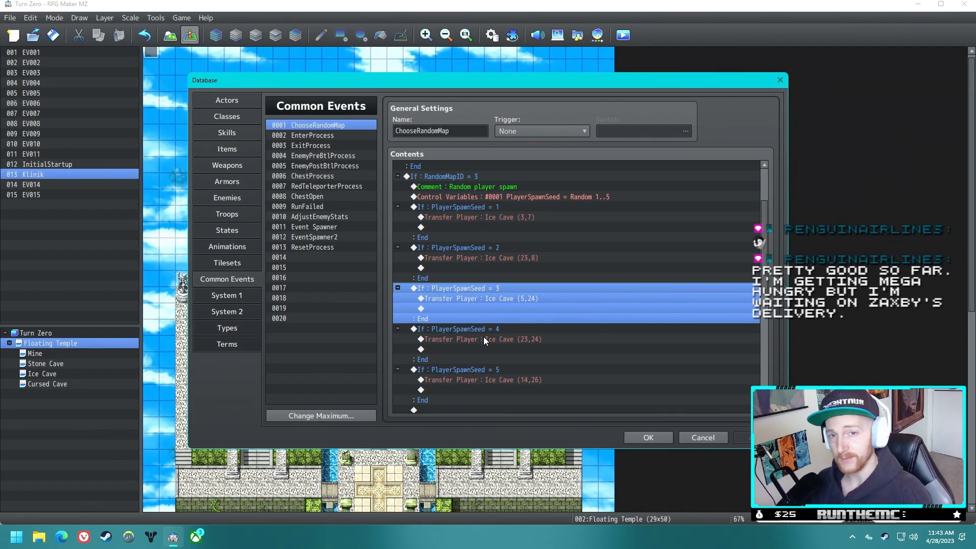
scroll(654, 212, "up", 3)
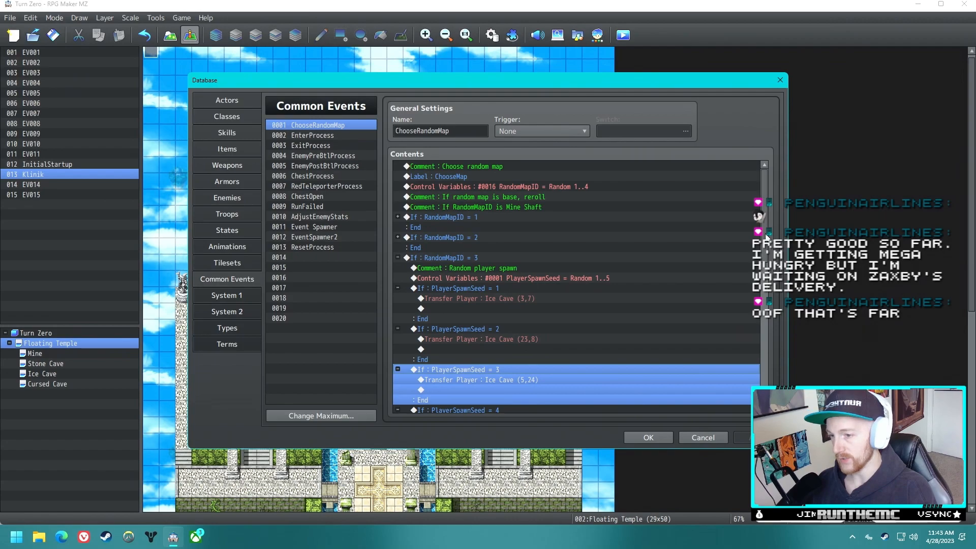
Step: Review the Cursed Cave transfers ending ChooseRandomMap and the EnterProcess common event, and close the database
scroll(764, 364, "down", 12)
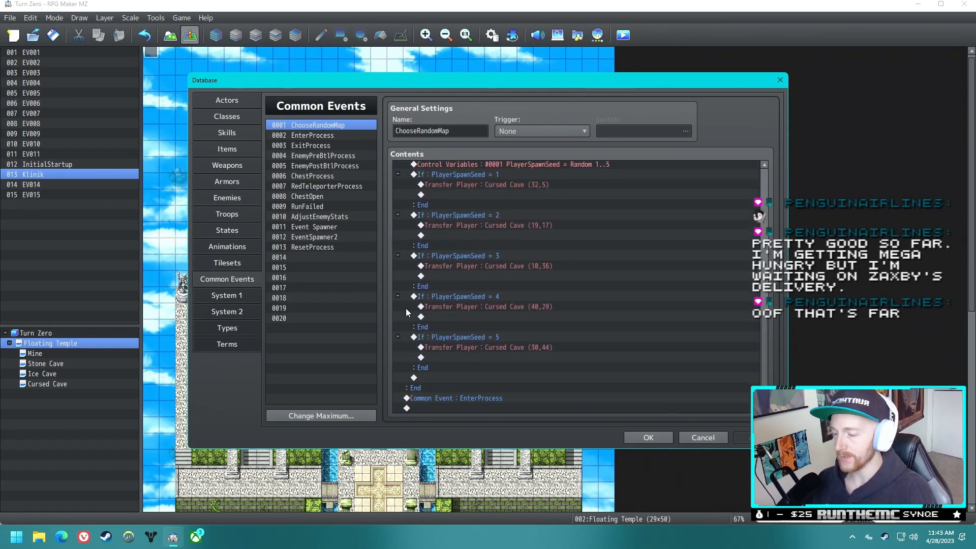
left_click(319, 135)
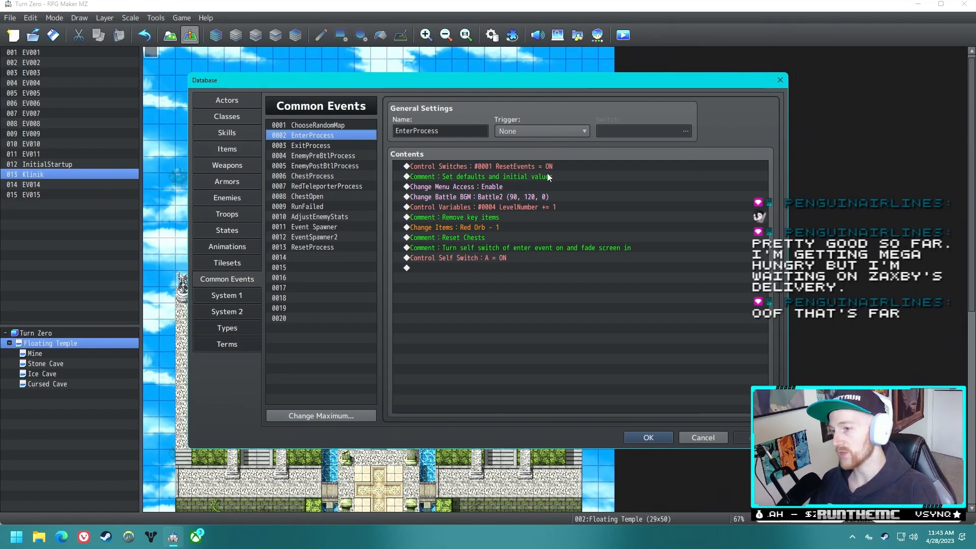
left_click(645, 437)
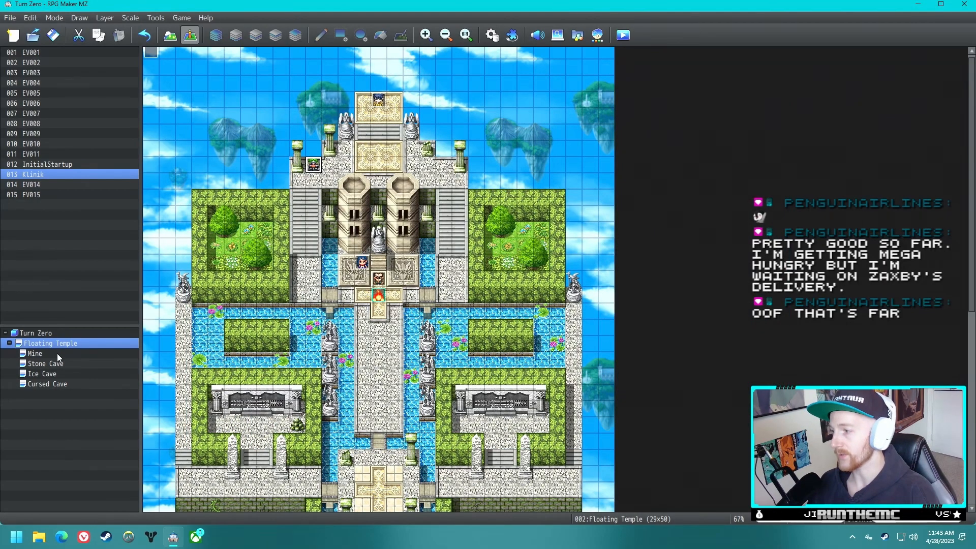
Step: Open the Mine map and inspect page 4 of its last treasure chest event (ID 012)
left_click(35, 353)
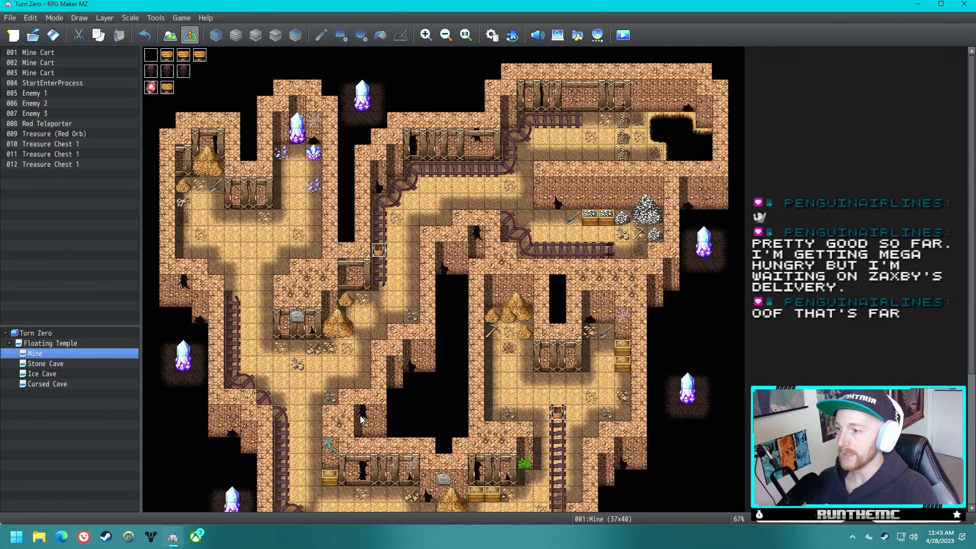
double_click(199, 55)
left_click(287, 128)
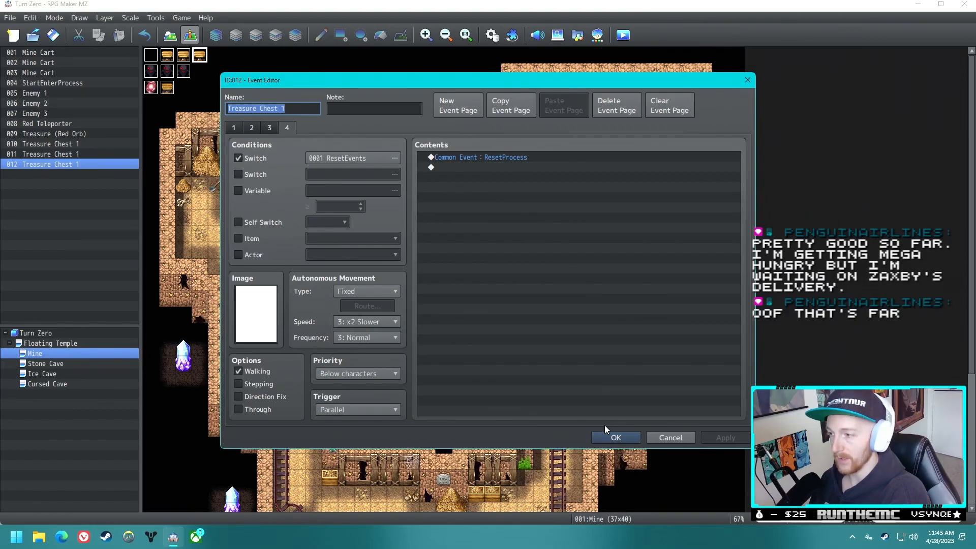
Step: Review pages 2 and 1 of the last treasure chest event (ID 012), including the common event called on page 1
left_click(254, 130)
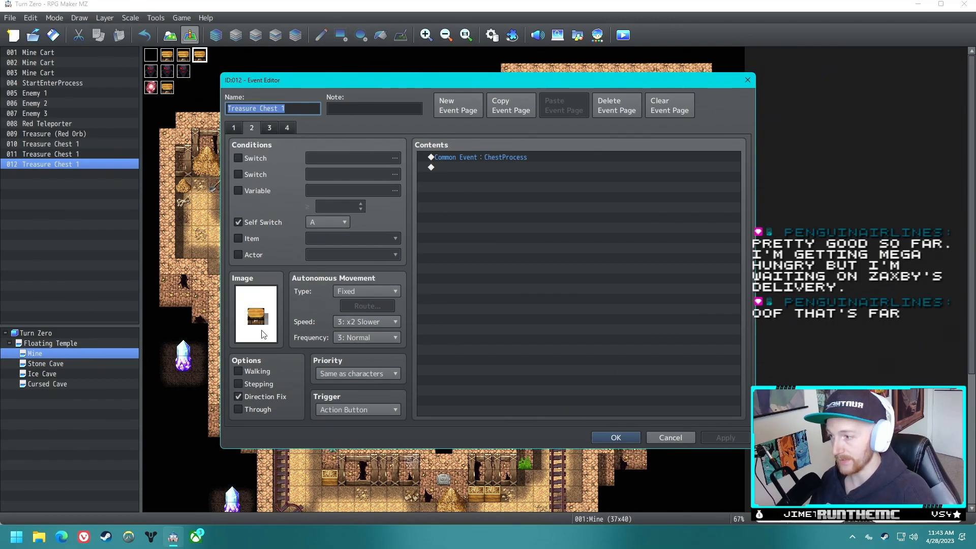
left_click(234, 128)
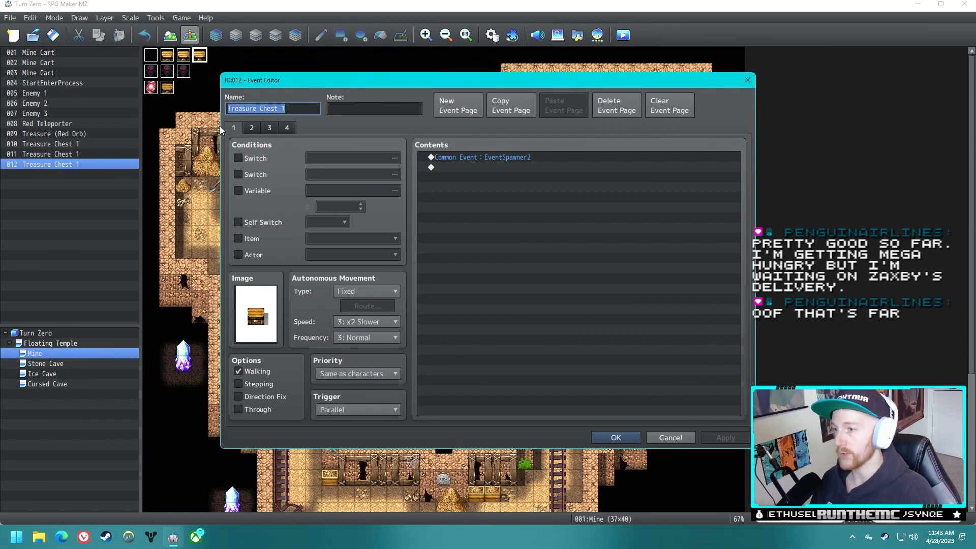
left_click(490, 157)
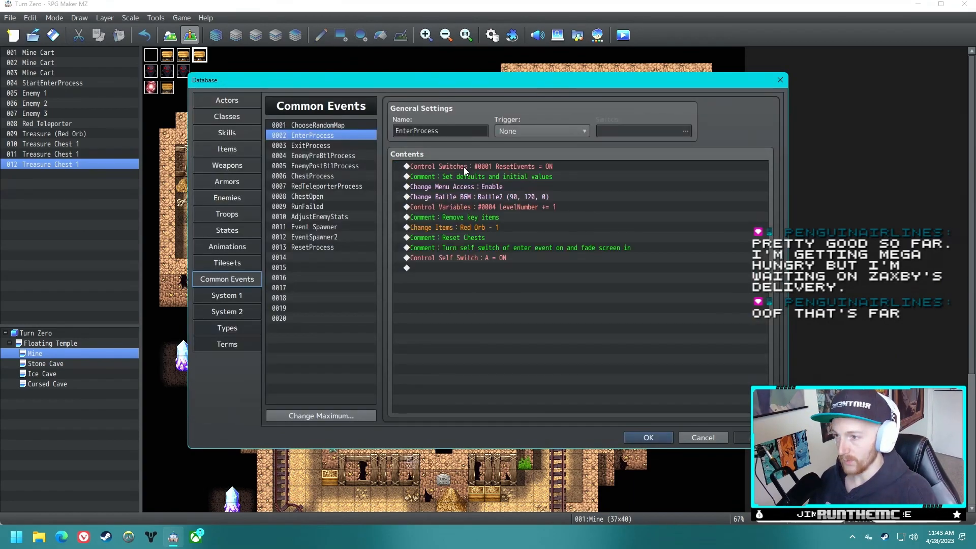
Step: Check the ResetEvents switch command in the EnterProcess common event and close the database
left_click(464, 167)
left_click(635, 433)
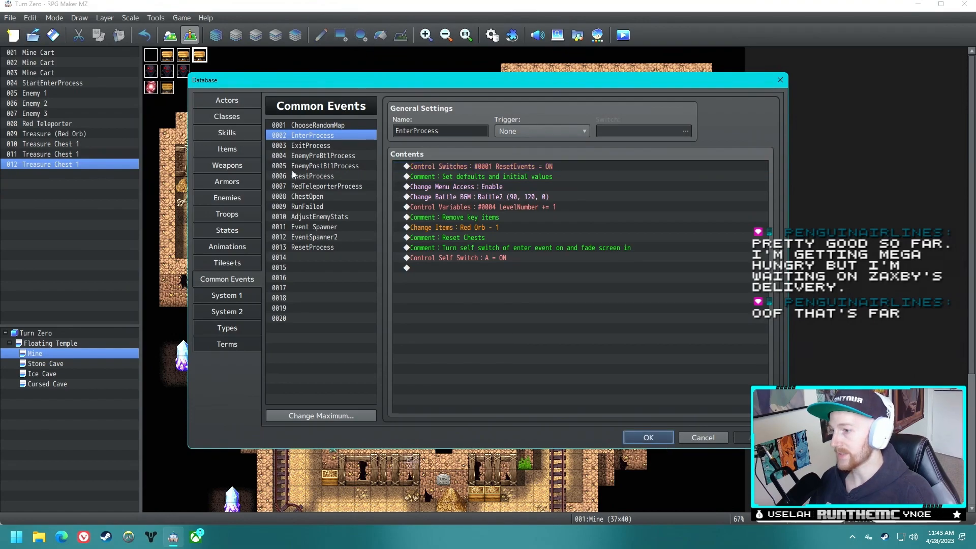
left_click(635, 436)
Step: Review page 4 of the treasure chest event (ID 012) and the ResetProcess common event it calls
double_click(221, 62)
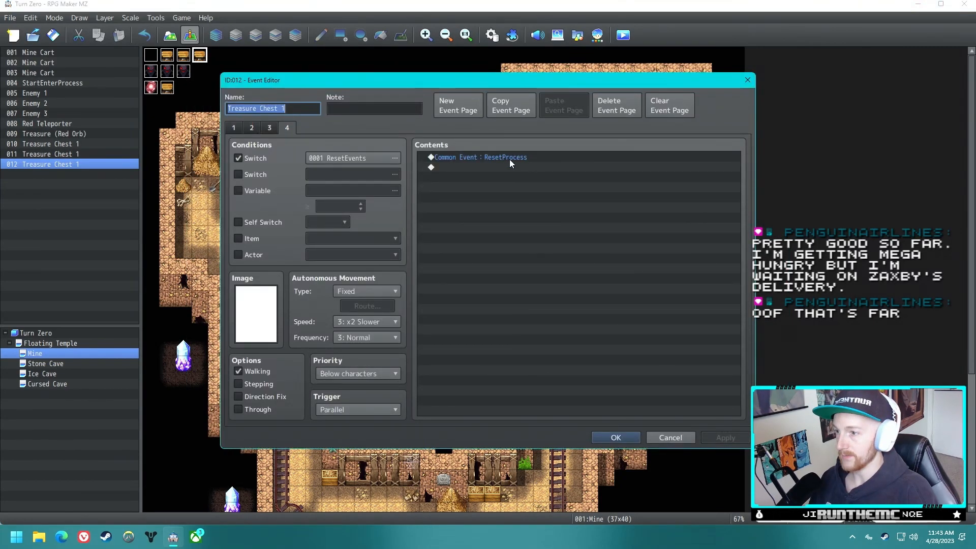
left_click(616, 437)
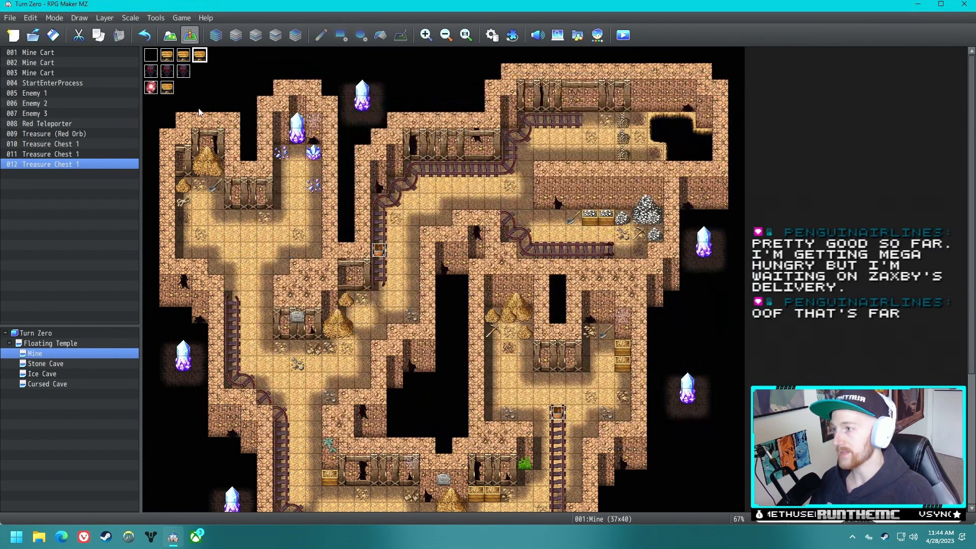
left_click(492, 34)
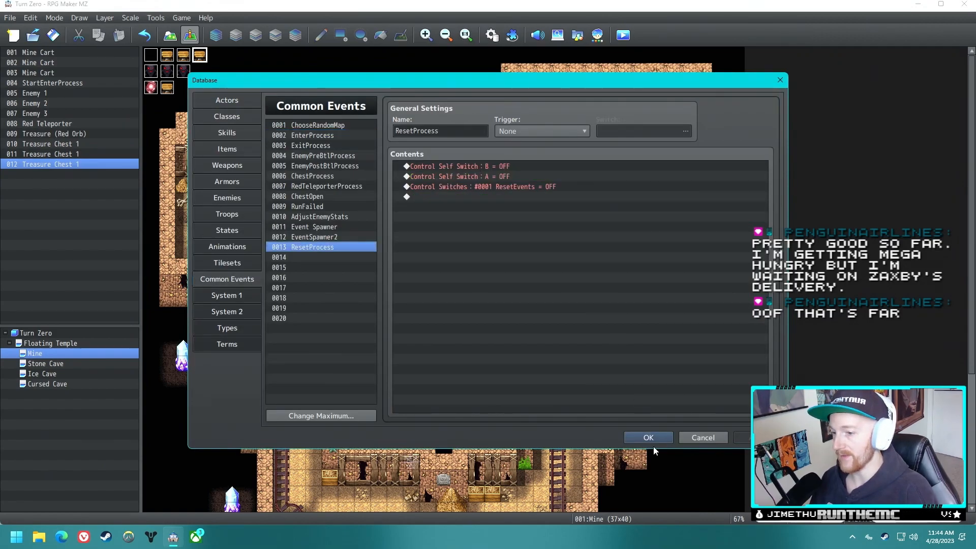
left_click(779, 79)
Step: Check the first treasure chest event, the EnterProcess common event and page 1 of the Red Teleporter event
double_click(168, 55)
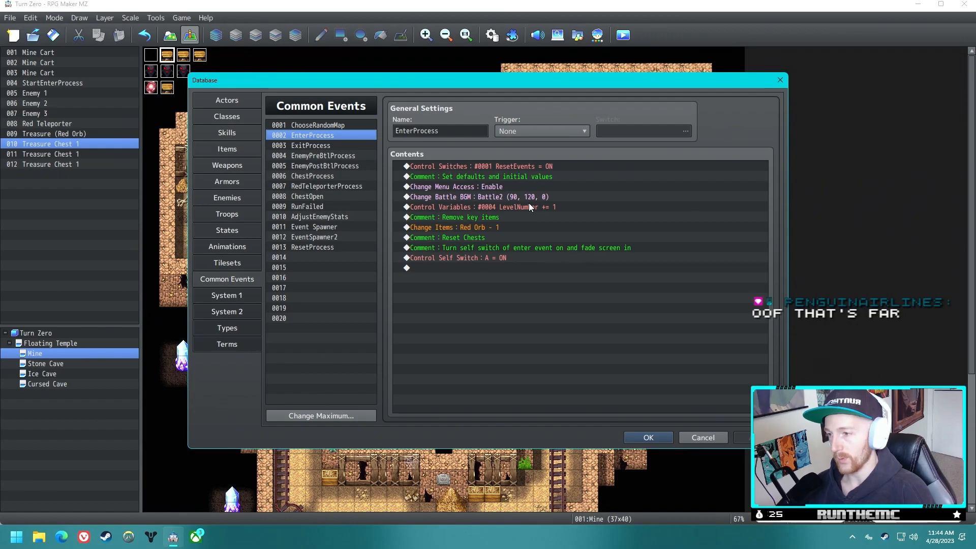
left_click(780, 79)
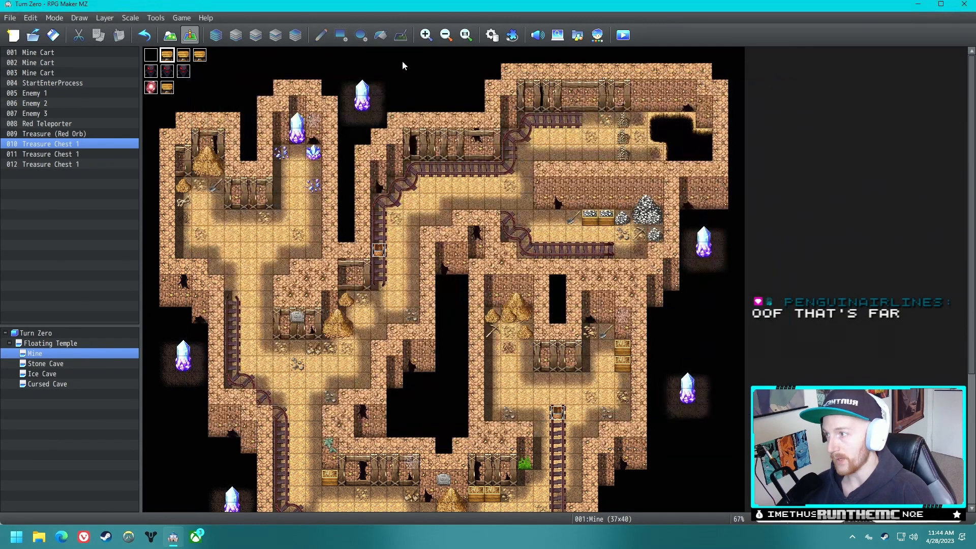
double_click(151, 88)
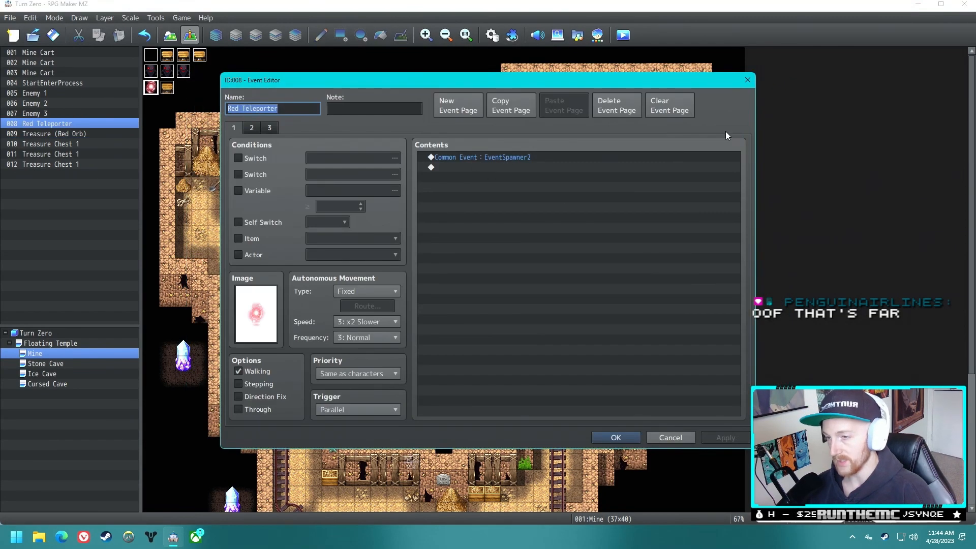
left_click(752, 82)
Step: Examine the LevelNumber increment in EnterProcess and the AdjustEnemyStats battle event in the Goblin and Gnome troops
left_click(492, 35)
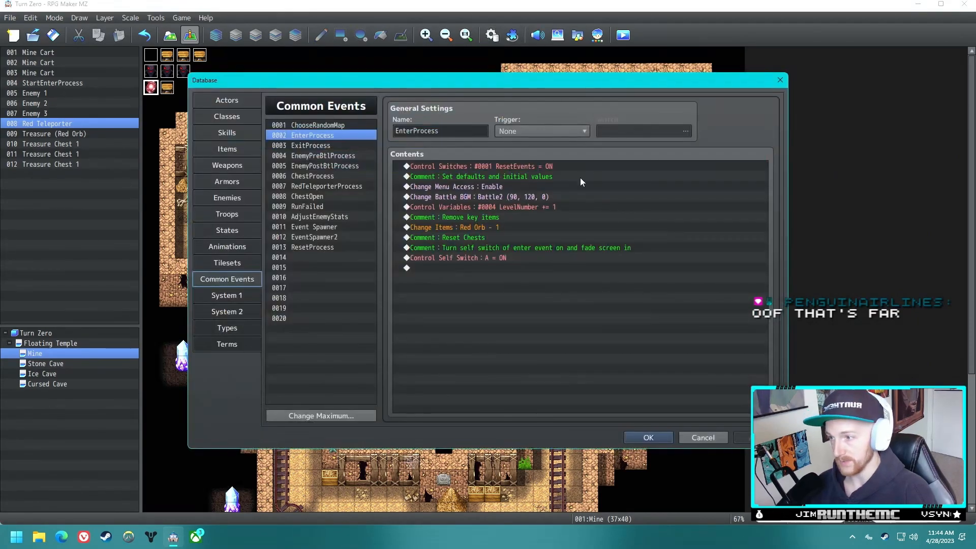
left_click(516, 208)
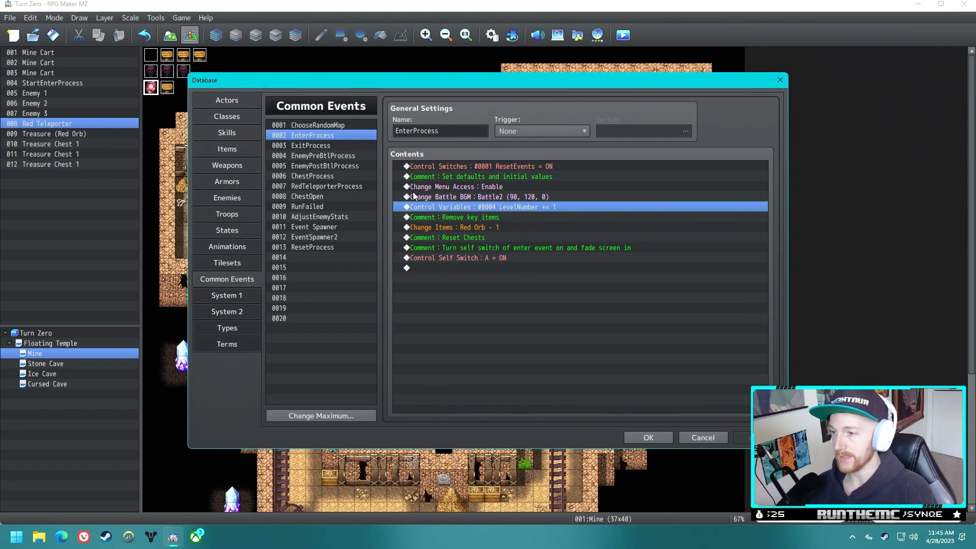
left_click(227, 215)
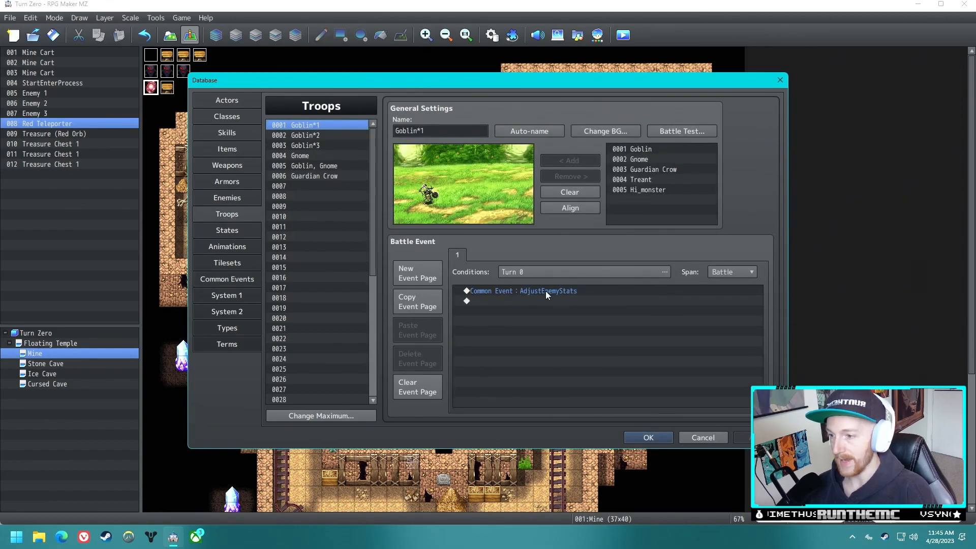
left_click(545, 290)
left_click(305, 136)
left_click(307, 146)
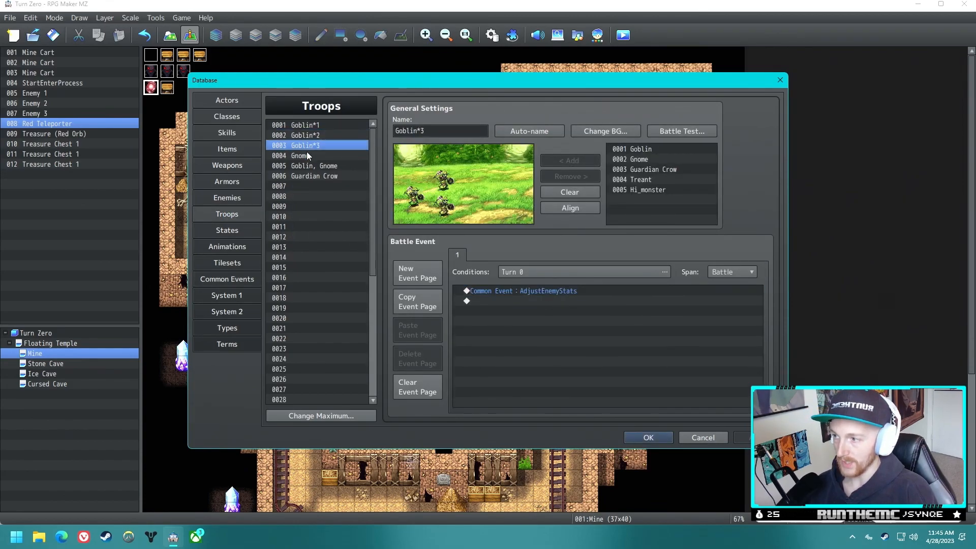
left_click(308, 155)
left_click(307, 165)
left_click(548, 290)
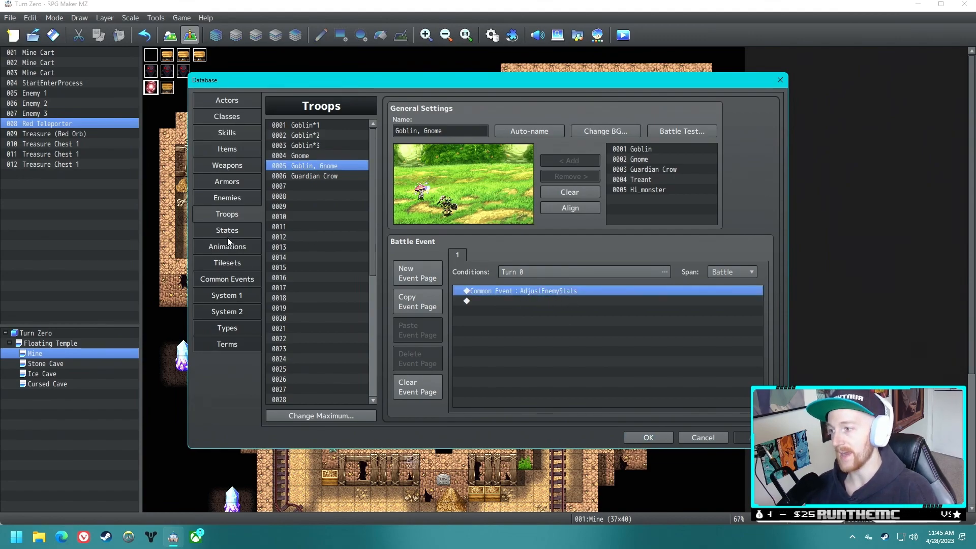
Step: Examine the AdjustEnemyStats common event and its LevelNumber branches that change enemy state, HP and MP
left_click(233, 279)
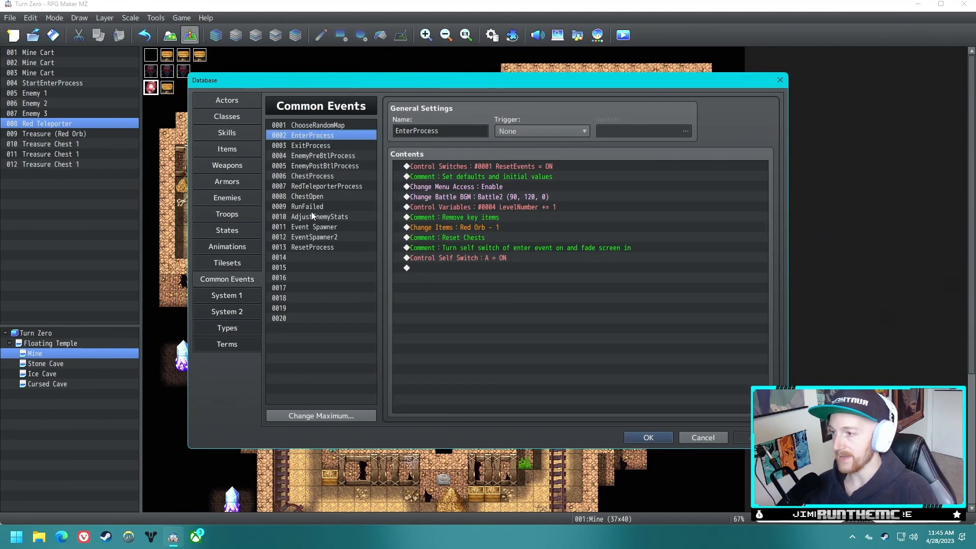
left_click(311, 215)
left_click(466, 179)
left_click(466, 238)
left_click(461, 300)
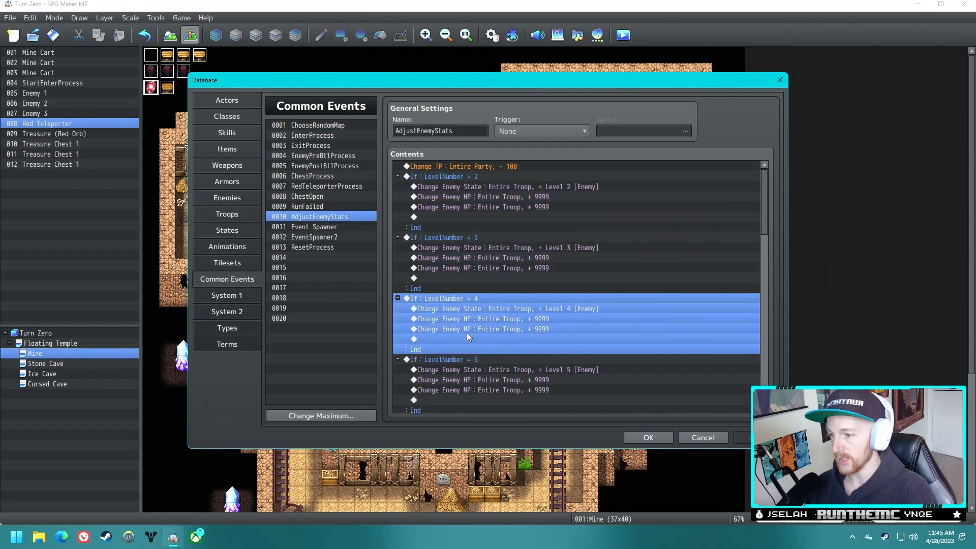
left_click(497, 369)
scroll(755, 345, "down", 5)
scroll(516, 297, "up", 1)
Step: Move the Reset Chests comment in the EnterProcess common event above the ResetEvents = ON command and save the database changes
left_click(311, 226)
left_click(311, 136)
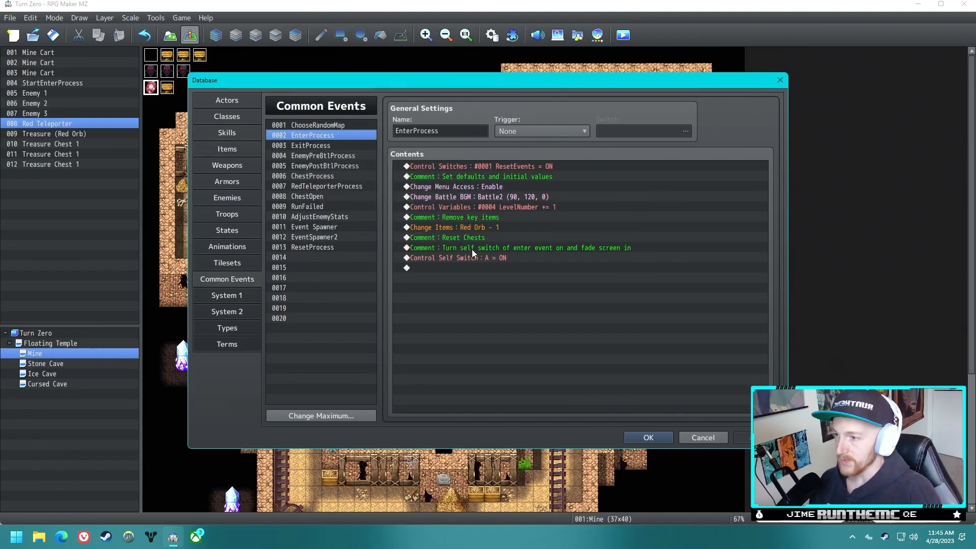
left_click(417, 228)
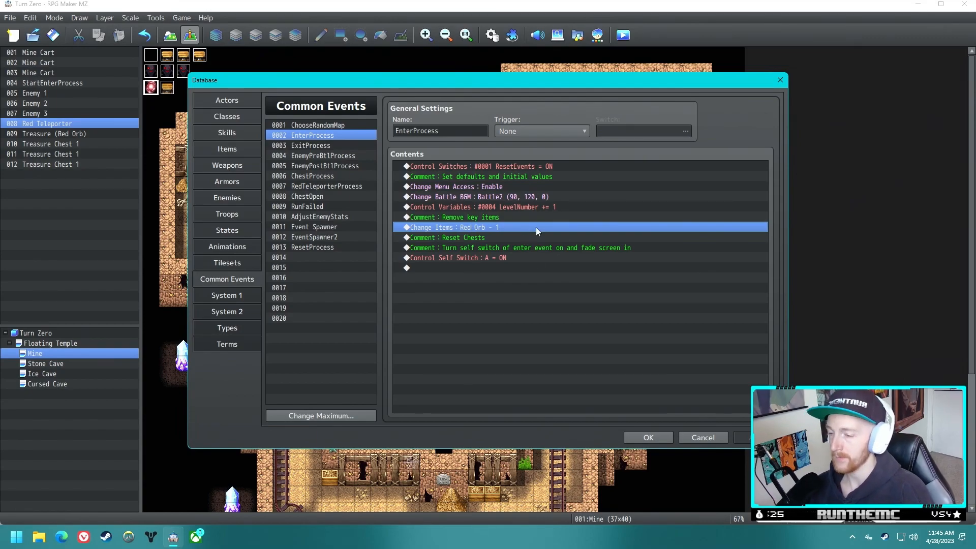
left_click(471, 237)
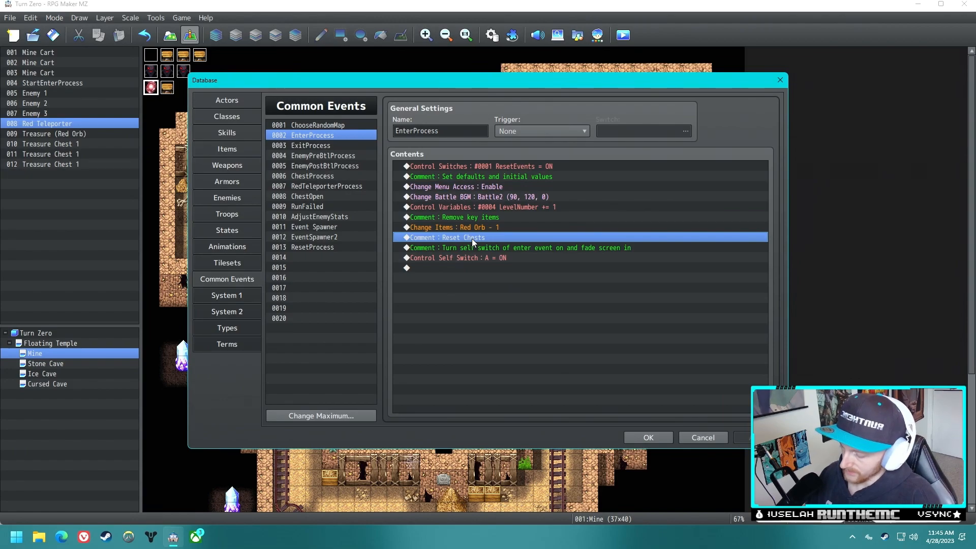
key("Delete")
left_click(477, 169)
key("ctrl+v")
left_click(463, 258)
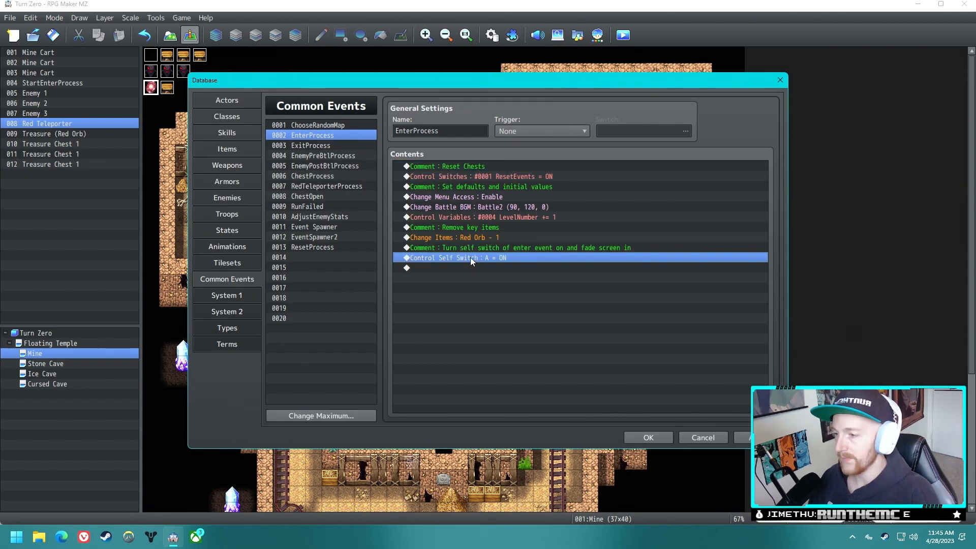
left_click(645, 437)
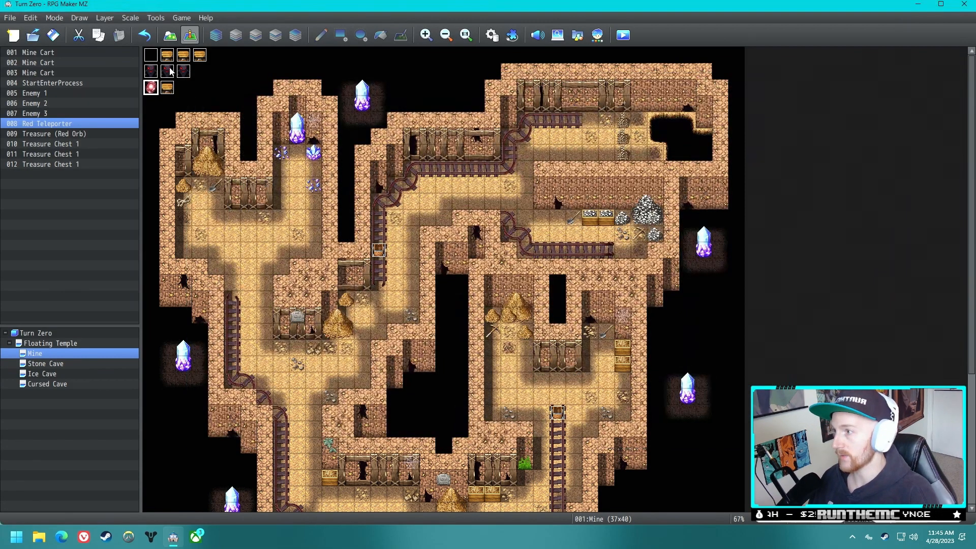
Step: Review the pages of the Mine map's StartEnterProcess event and the EnterProcess common event it calls
double_click(152, 56)
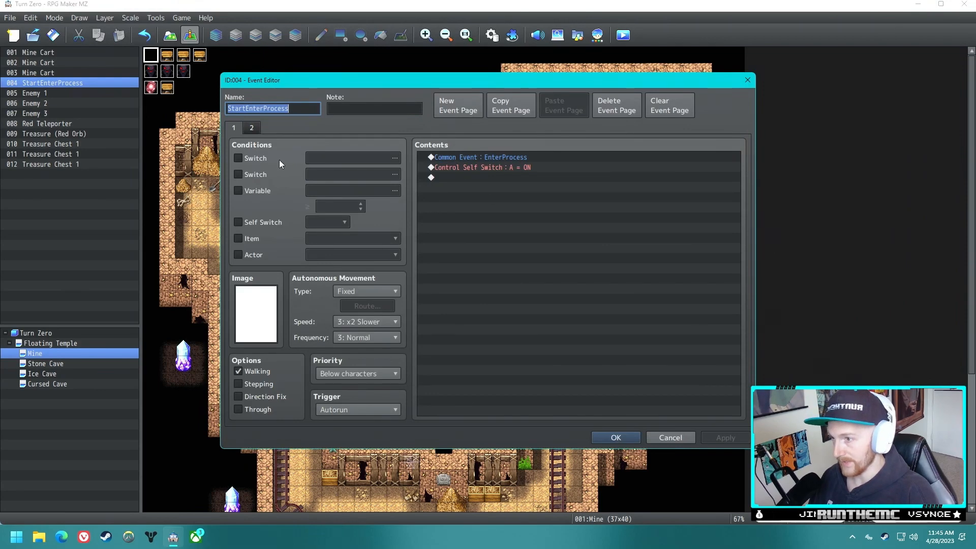
left_click(251, 128)
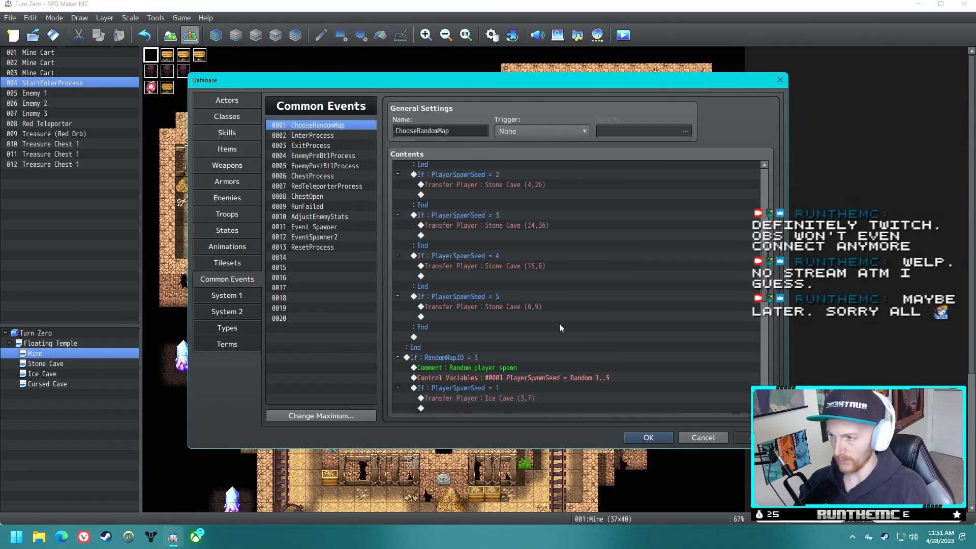
left_click(308, 136)
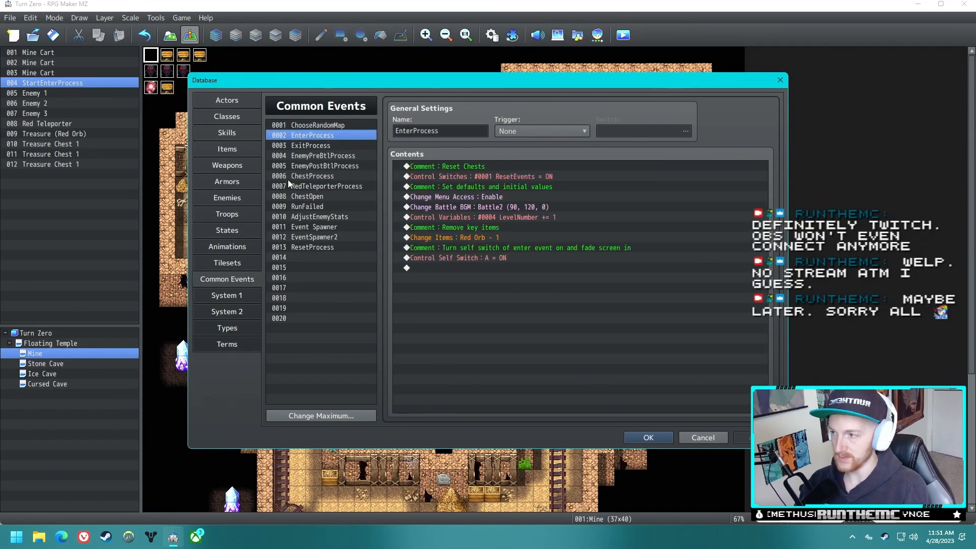
left_click(647, 438)
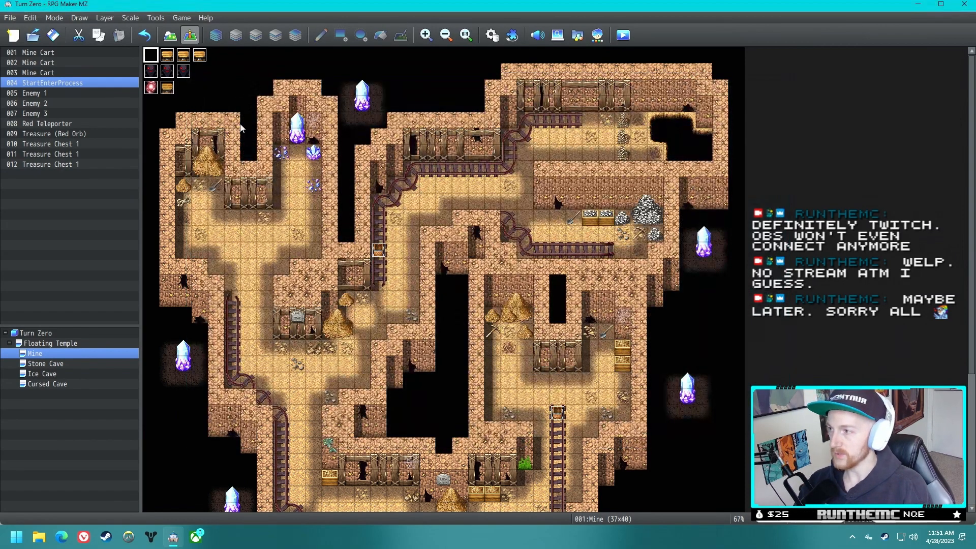
Step: Check page 1 of the treasure chest event (ID 010) and delete the EventsSpawned = 0 command from the EventSpawner2 common event
double_click(255, 138)
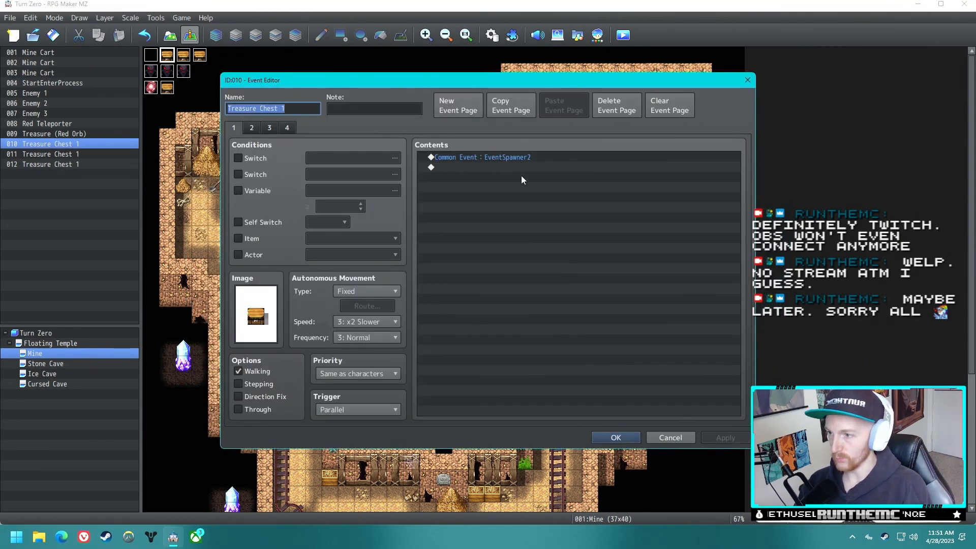
left_click(747, 80)
left_click(492, 35)
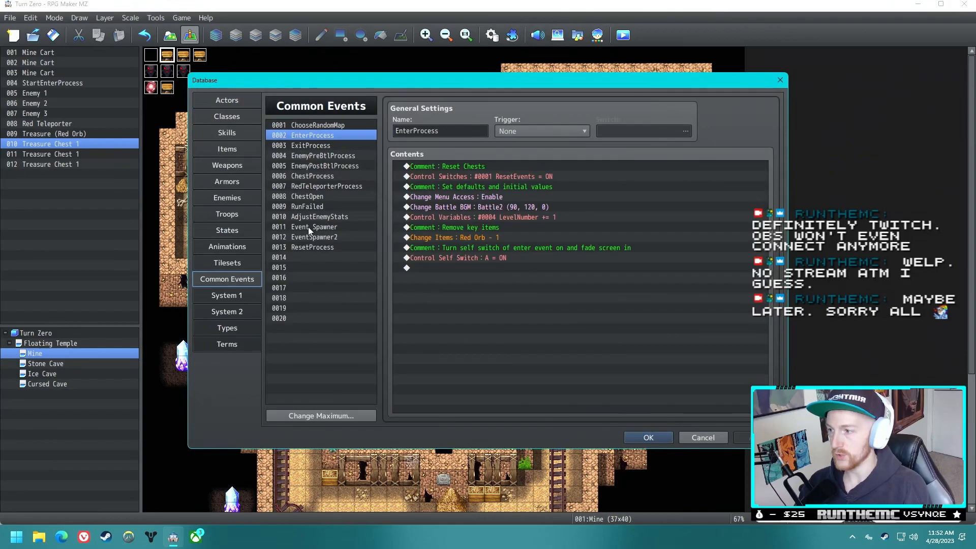
left_click(314, 237)
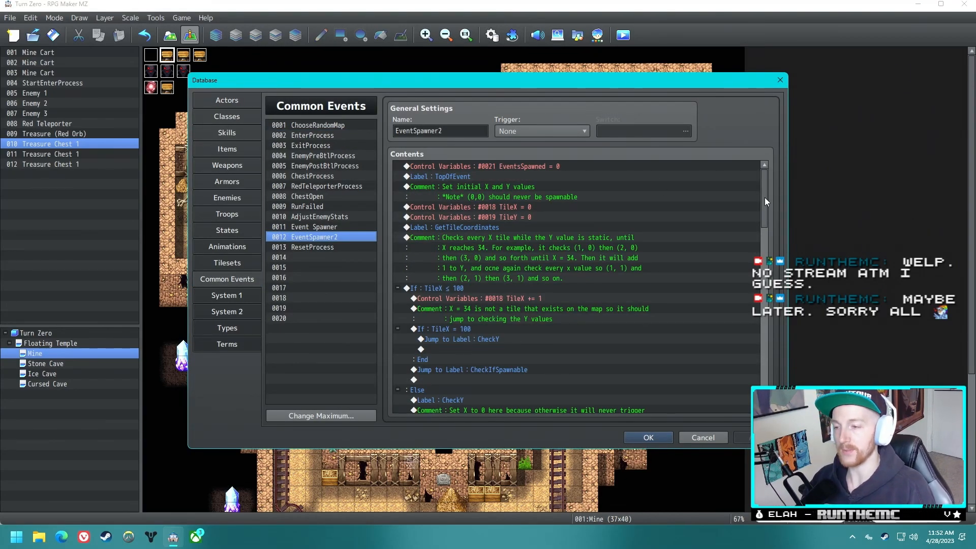
left_click(504, 166)
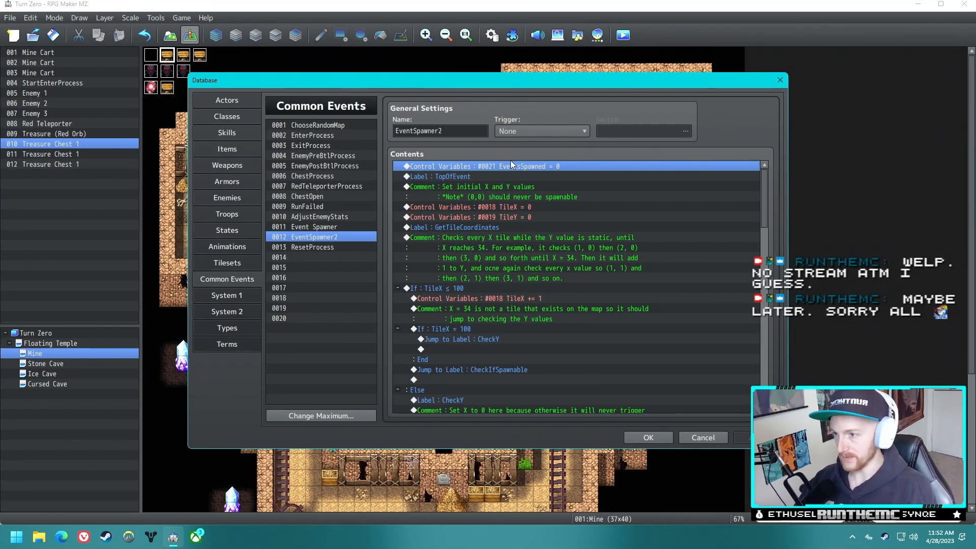
key("Delete")
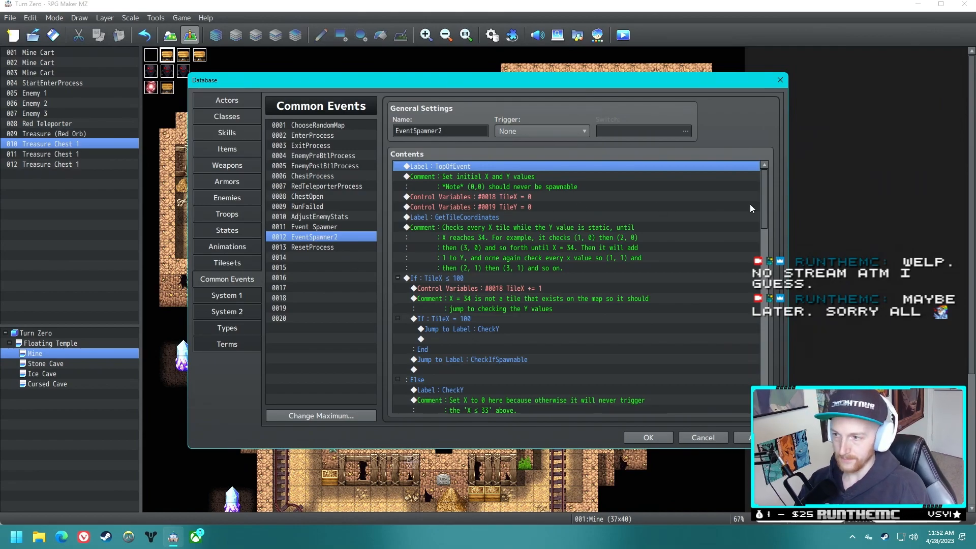
Step: Examine the start of EventSpawner2, from the initial X and Y values through the TileX ≤ 100 branch to the CheckIfSpawnable jump
left_click(475, 172)
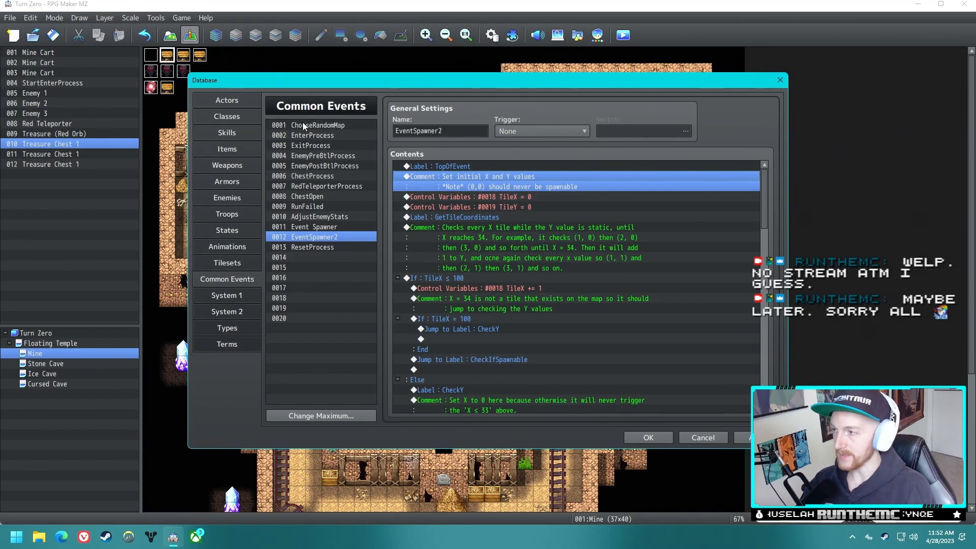
left_click(151, 60)
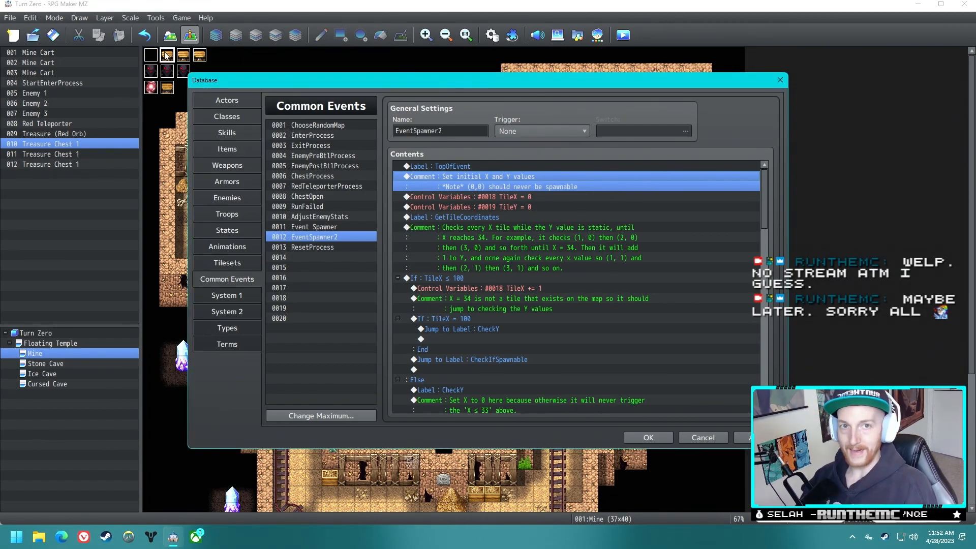
left_click(452, 278)
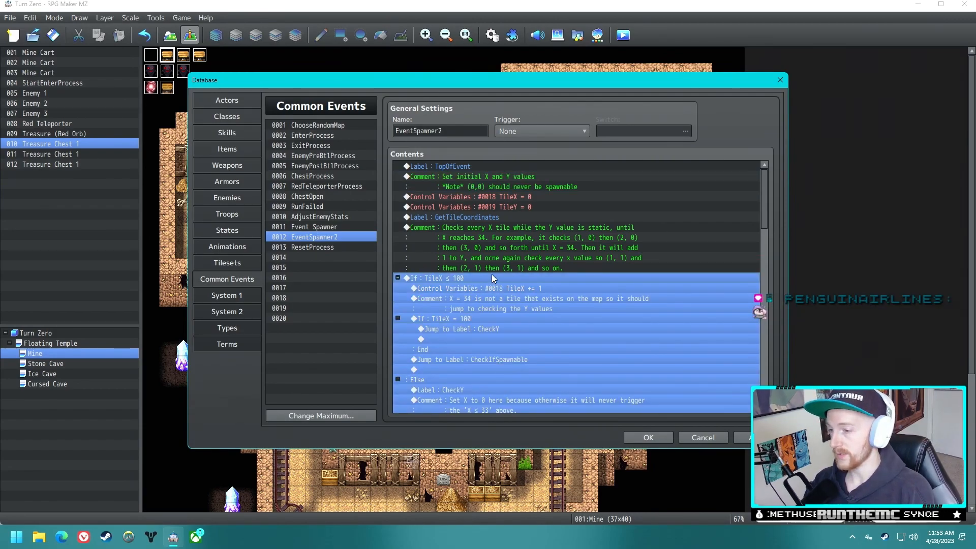
scroll(501, 291, "down", 2)
left_click(526, 310)
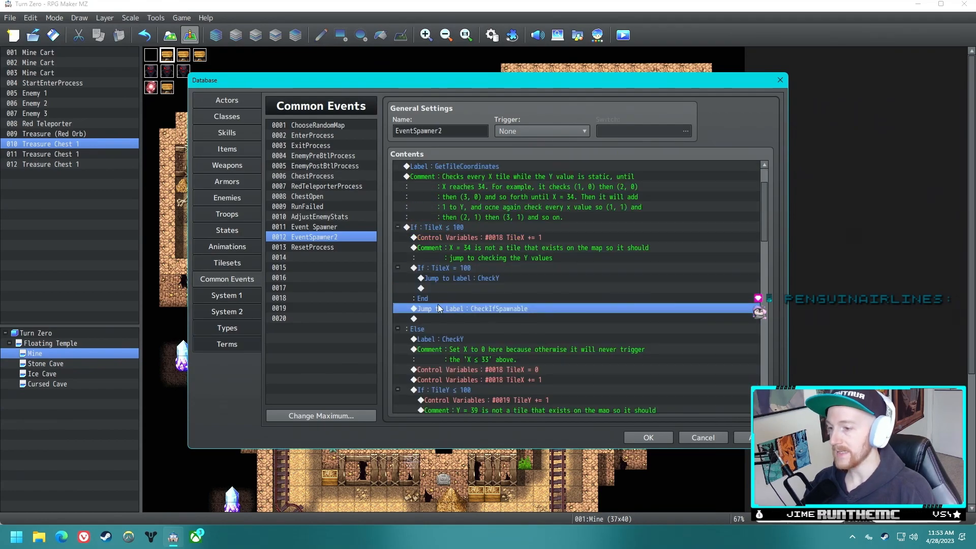
Step: Examine the CheckIfSpawnable label in EventSpawner2 and the Get Location Info command that reads the region ID into TileIsSpawnable
left_click_drag(764, 222, 761, 308)
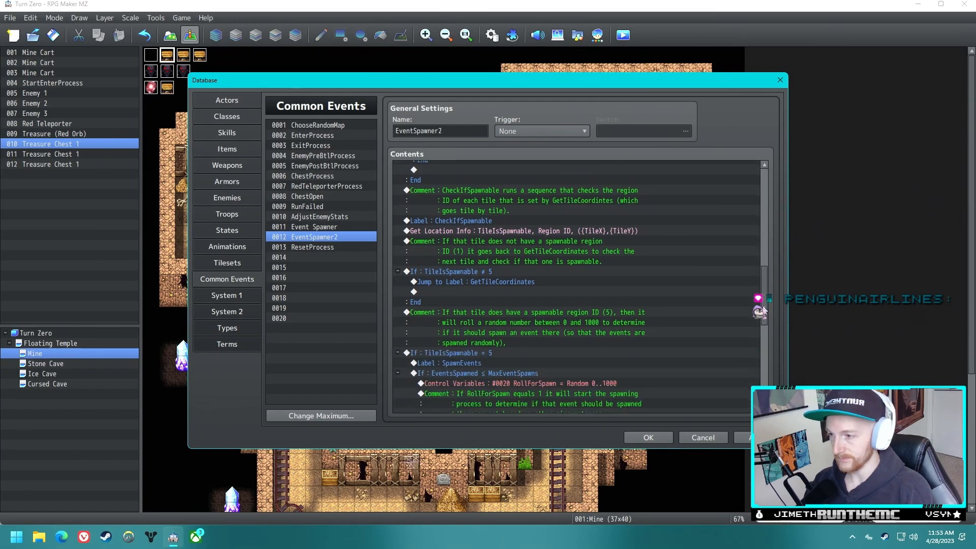
left_click(455, 220)
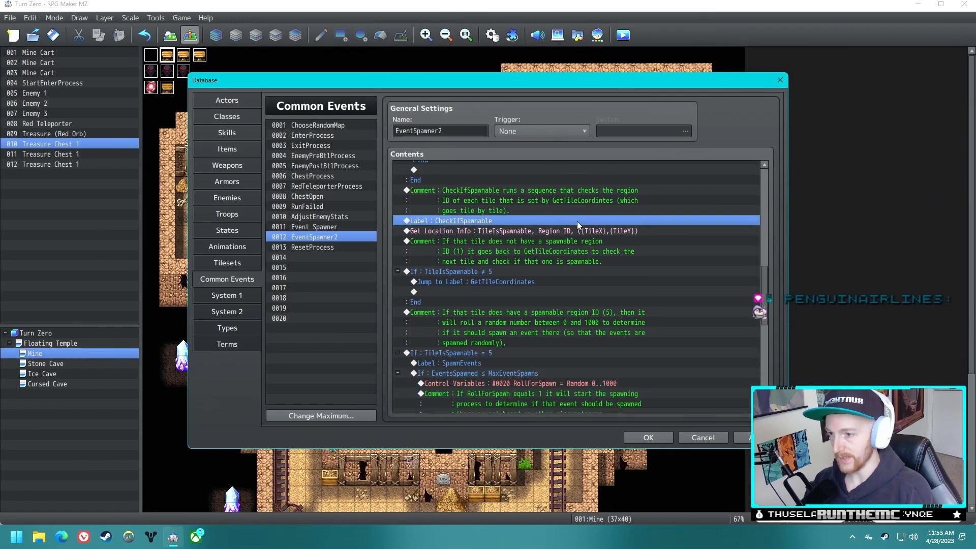
left_click(518, 243)
left_click(512, 231)
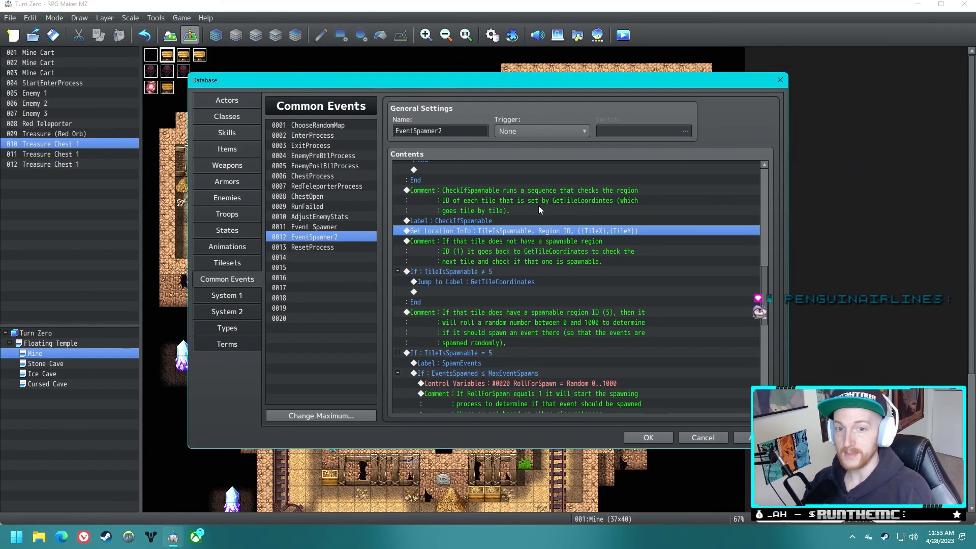
Step: Save the database changes, display the Mine map's region IDs, and return to the Get Location Info command in EventSpawner2
left_click(667, 444)
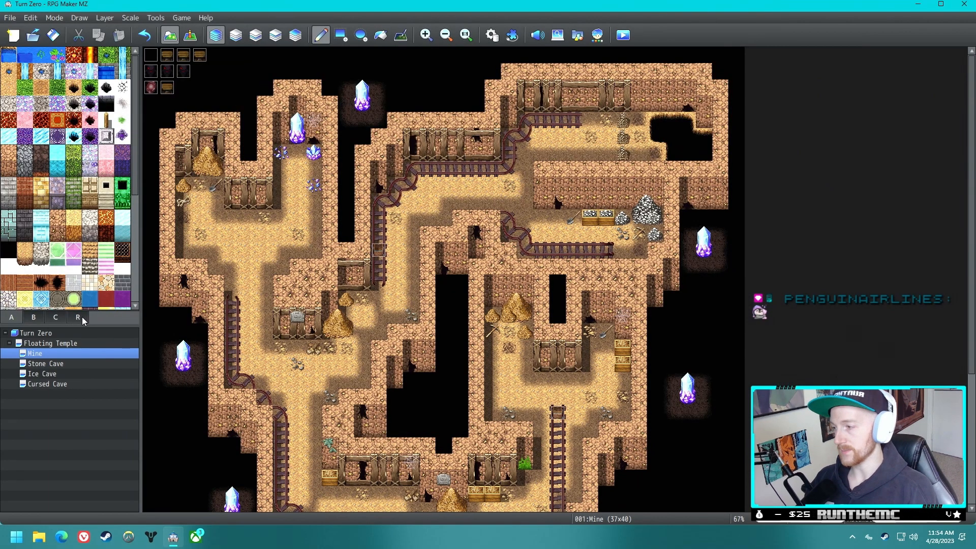
left_click(81, 317)
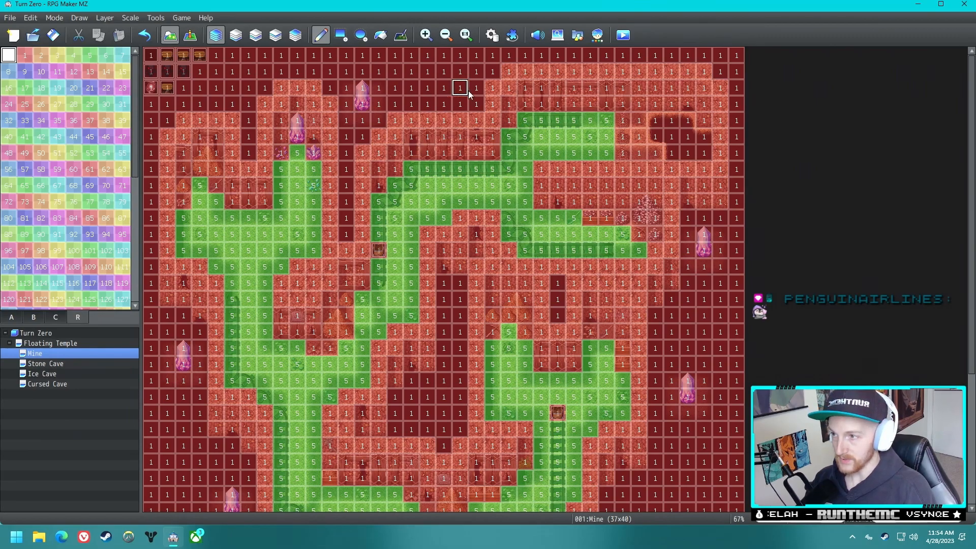
left_click(498, 38)
left_click(469, 231)
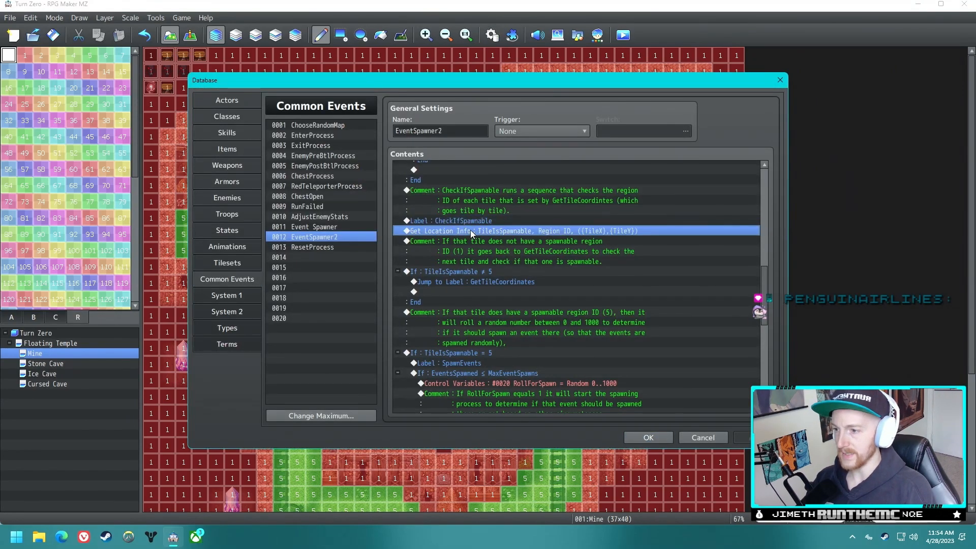
Step: Trace the TileIsSpawnable ≠ 5 branch of EventSpawner2 back to the GetTileCoordinates label and the TileX += 1 command
left_click(450, 272)
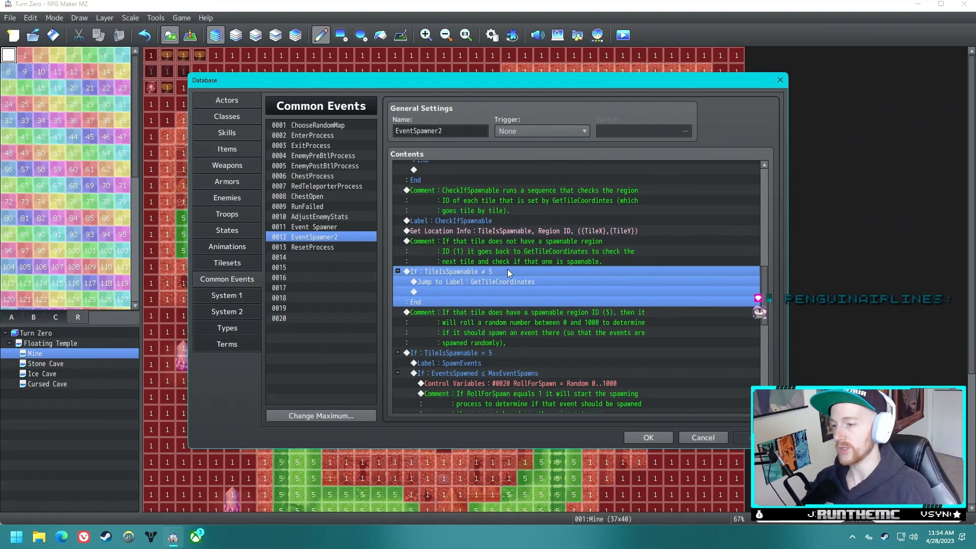
left_click(498, 282)
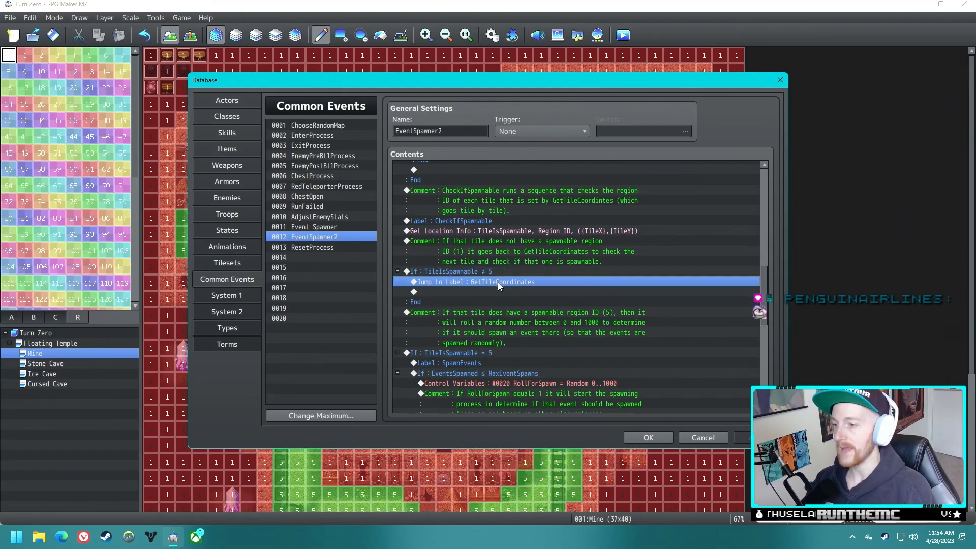
left_click_drag(764, 295, 763, 198)
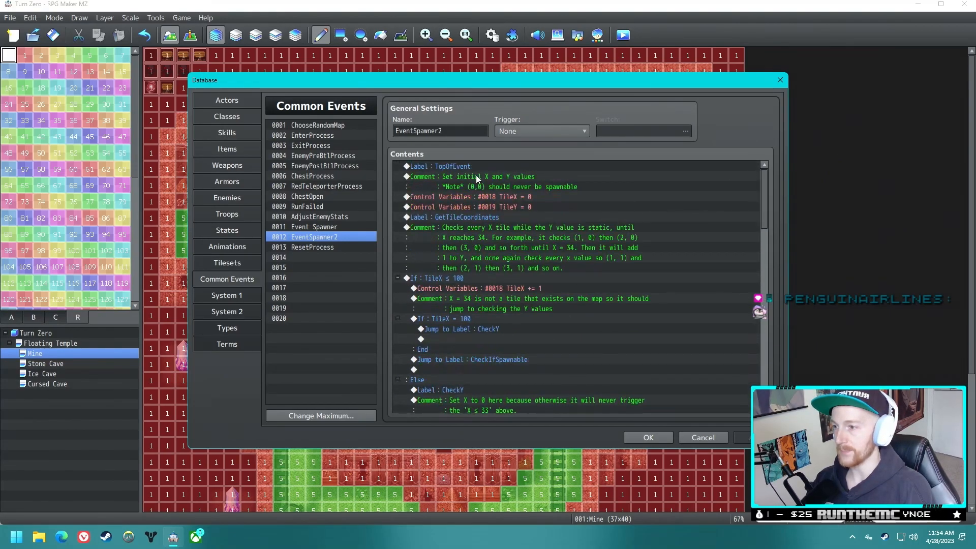
left_click(471, 217)
left_click(502, 288)
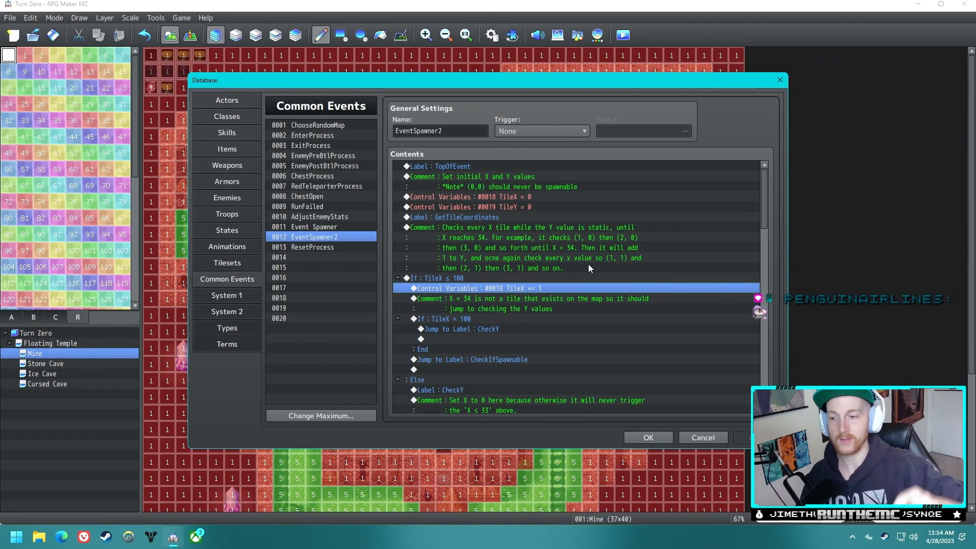
Step: Walk through the first row of tiles on the Mine map in event mode, from the StartEnterProcess event to the last column
left_click(780, 80)
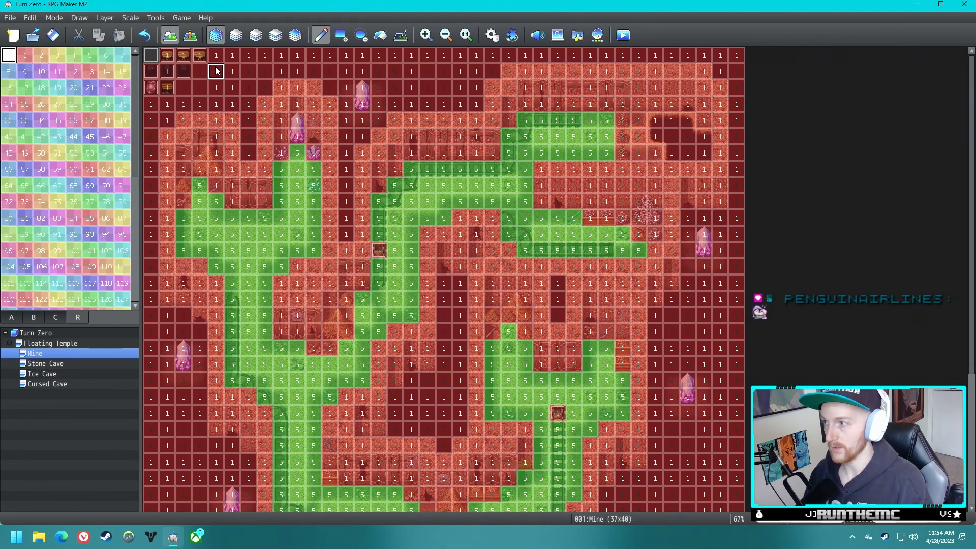
left_click(189, 35)
left_click(147, 56)
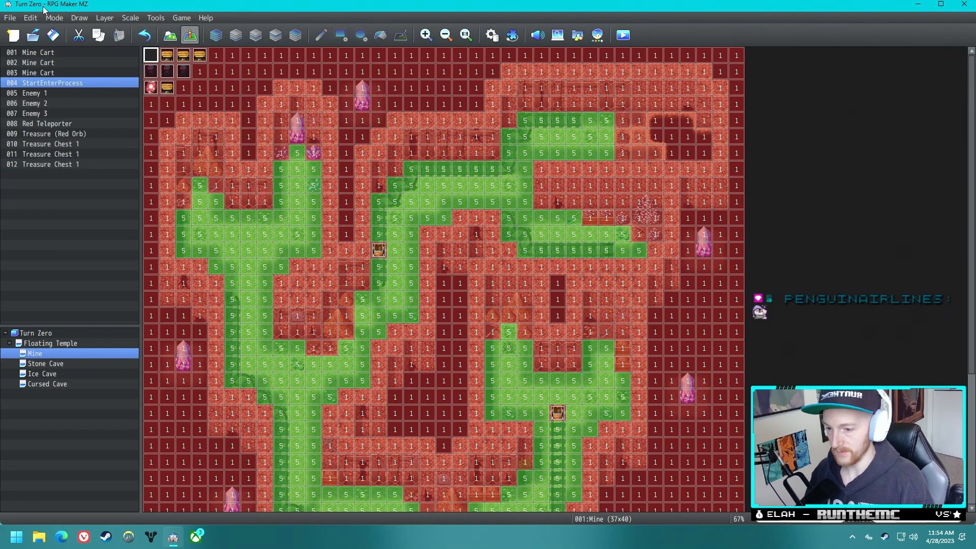
key("Right")
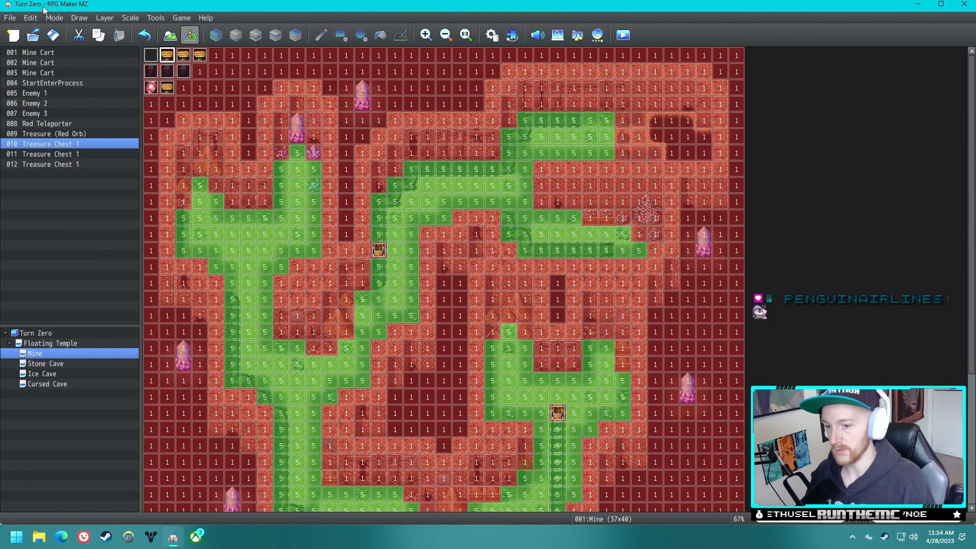
key("Right")
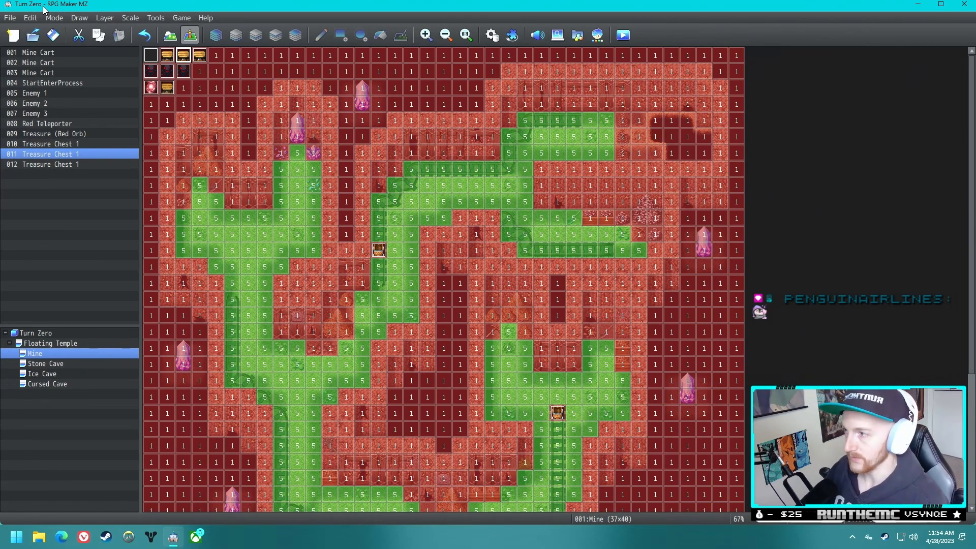
key("Right")
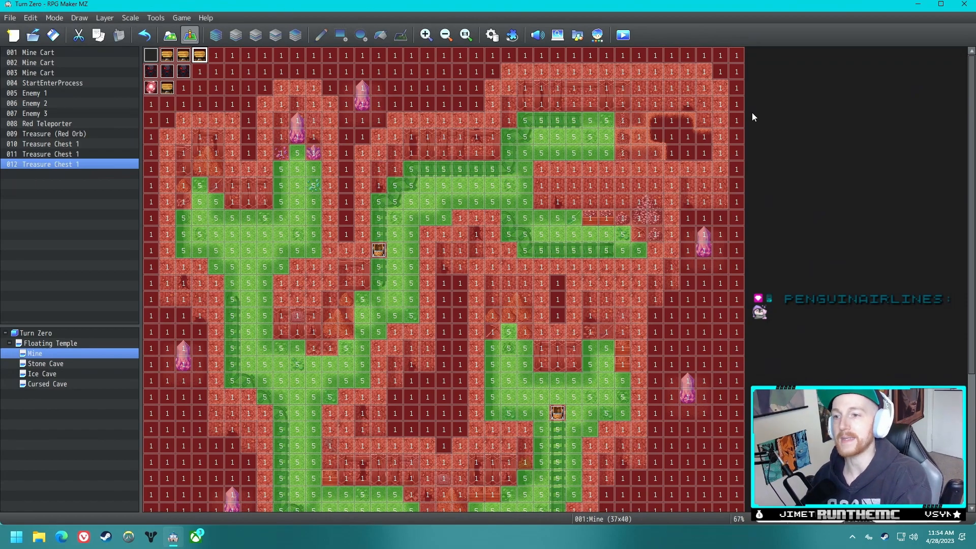
left_click(735, 56)
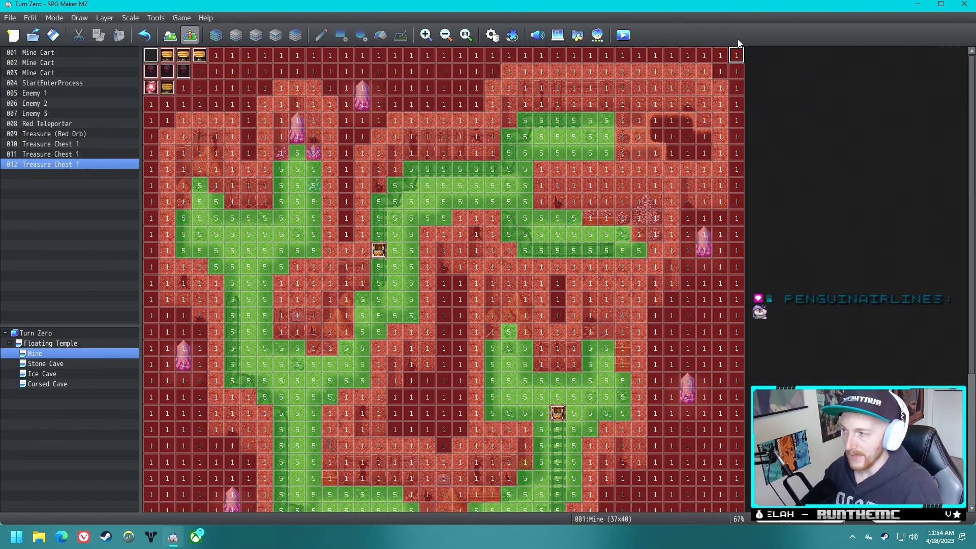
Step: Review EventSpawner2's tile-checking comment and trace the scan on the Mine map along the Enemy row to the first region 5 tile
key("F9")
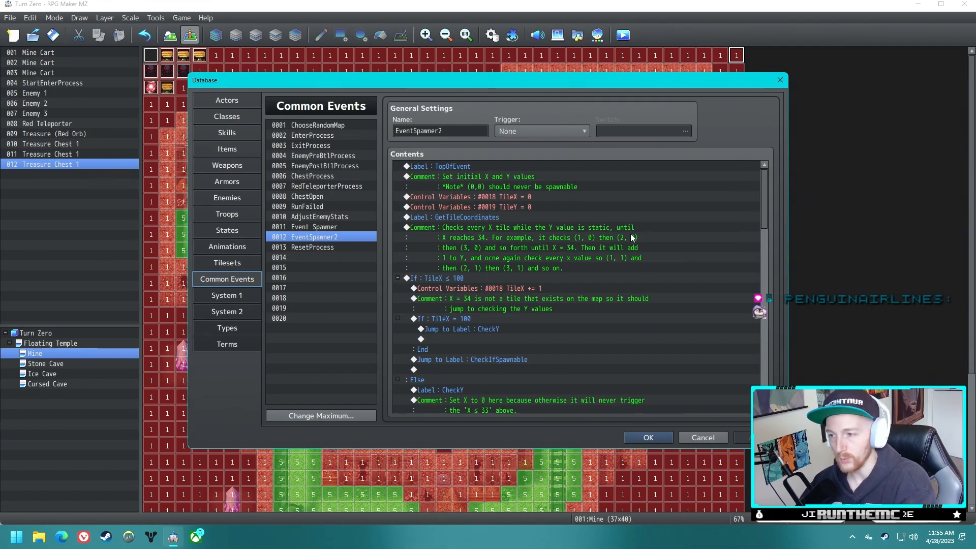
left_click(780, 80)
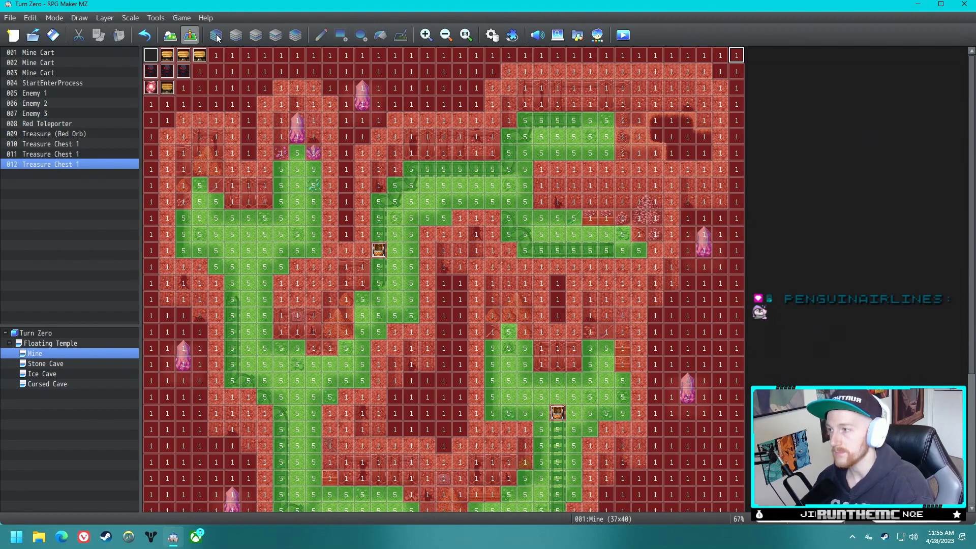
left_click(150, 73)
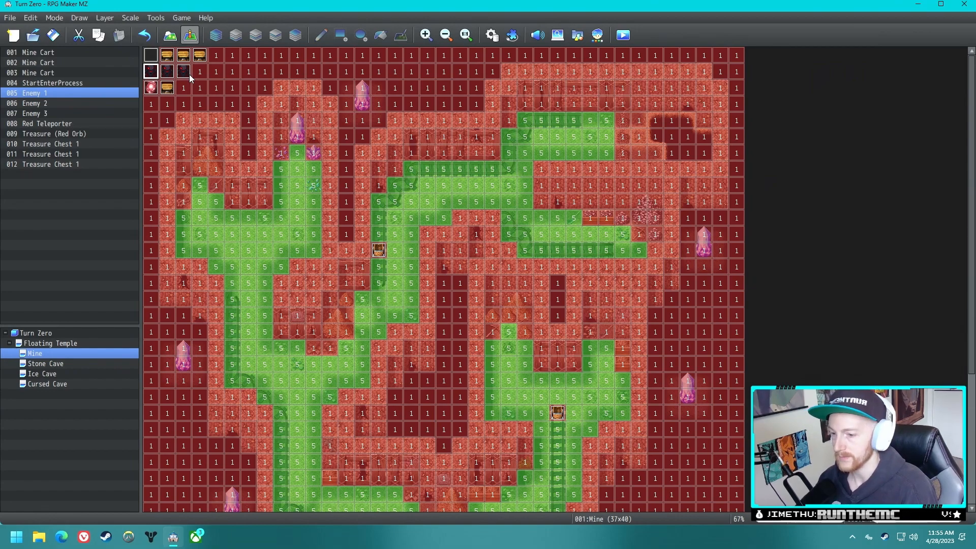
key("Right")
key("Right")
key("Right")
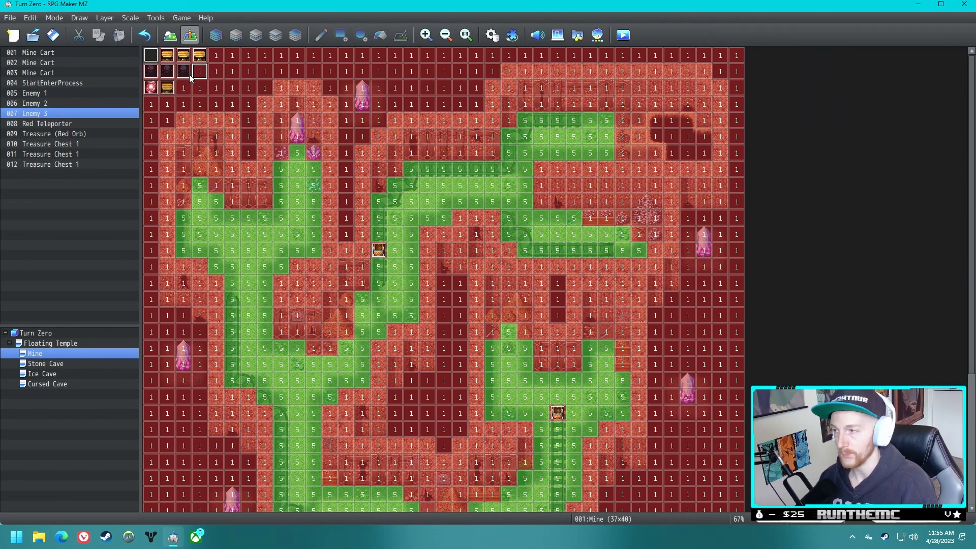
left_click(151, 54)
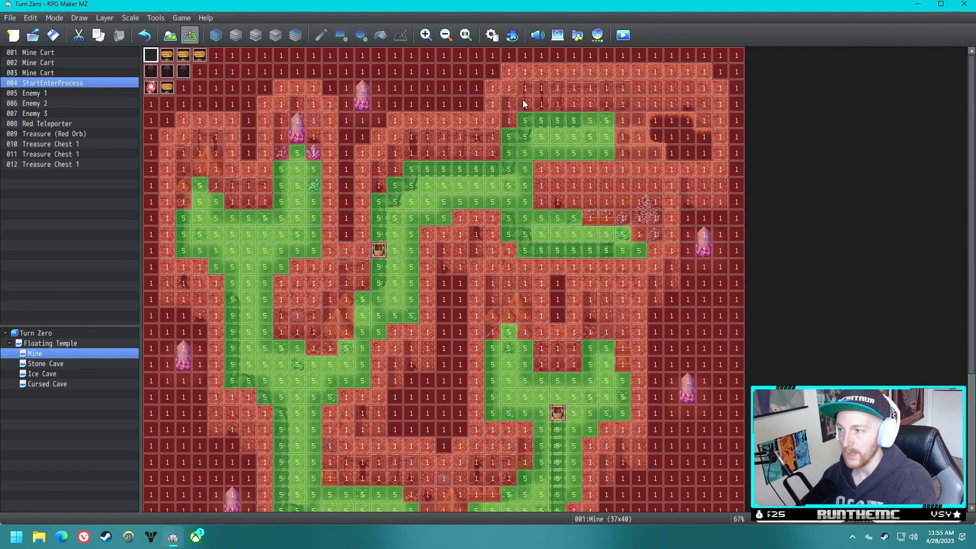
left_click(297, 153)
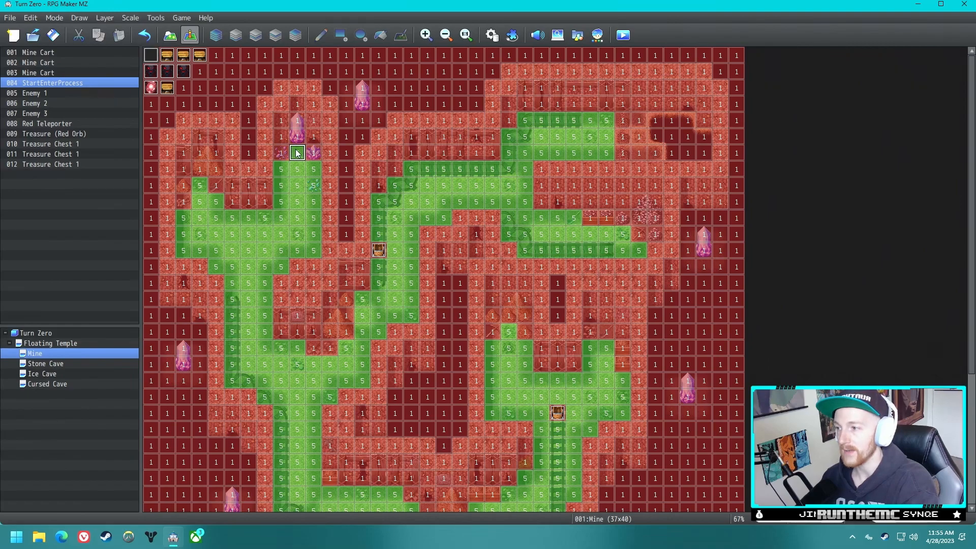
Step: Examine the CheckY section of EventSpawner2, including the TileX reset, the TileY ≤ 100 branch and the TopOfEvent jump
left_click(491, 35)
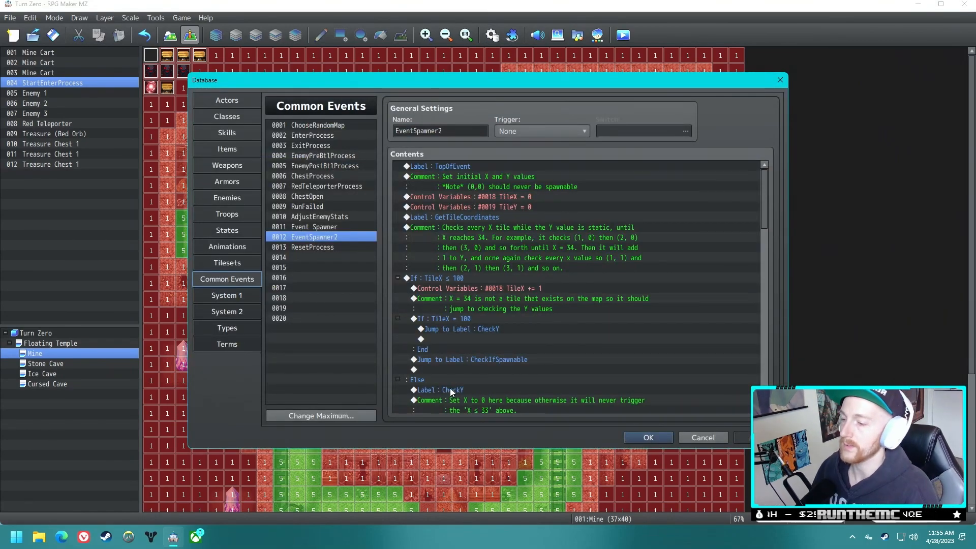
scroll(450, 389, "down", 4)
left_click(445, 269)
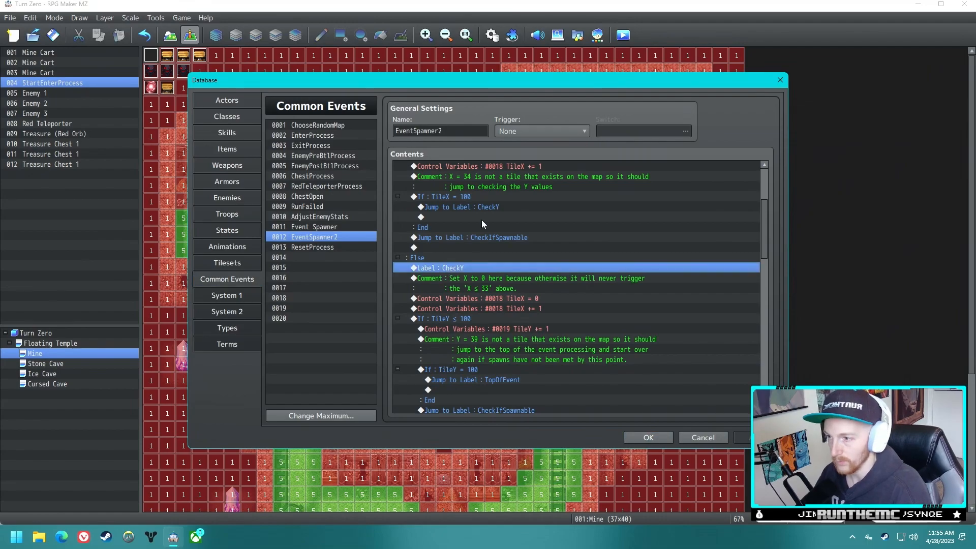
scroll(477, 212, "up", 4)
scroll(532, 361, "down", 5)
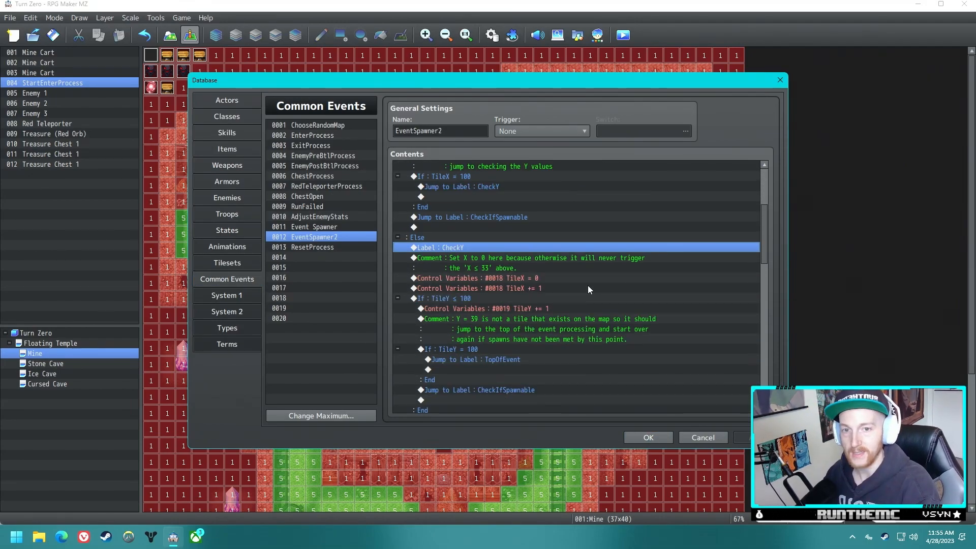
left_click_drag(765, 221, 761, 256)
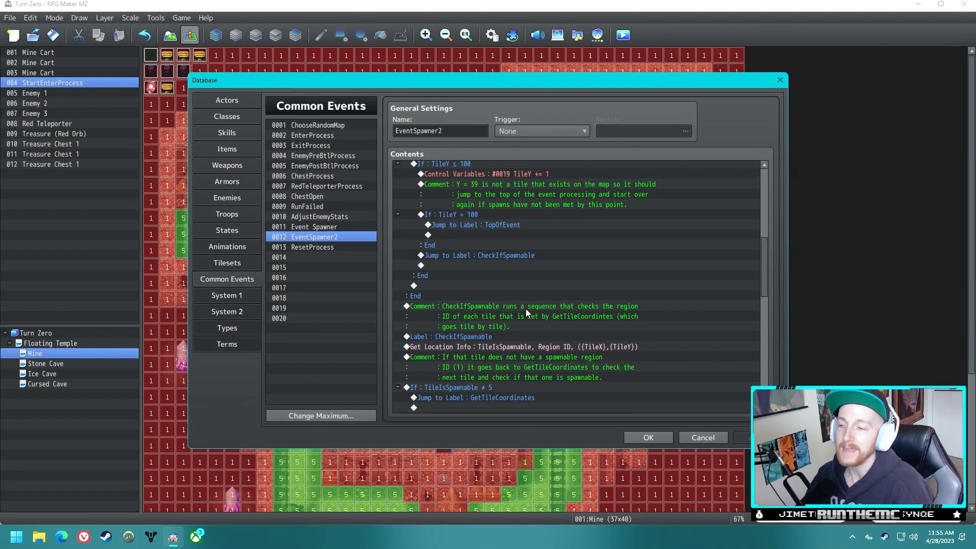
Step: Compare the TileIsSpawnable ≠ 5 and TileIsSpawnable = 5 branches of EventSpawner2, down to the SpawnEvents label
scroll(489, 347, "down", 1)
left_click(489, 347)
scroll(489, 347, "down", 3)
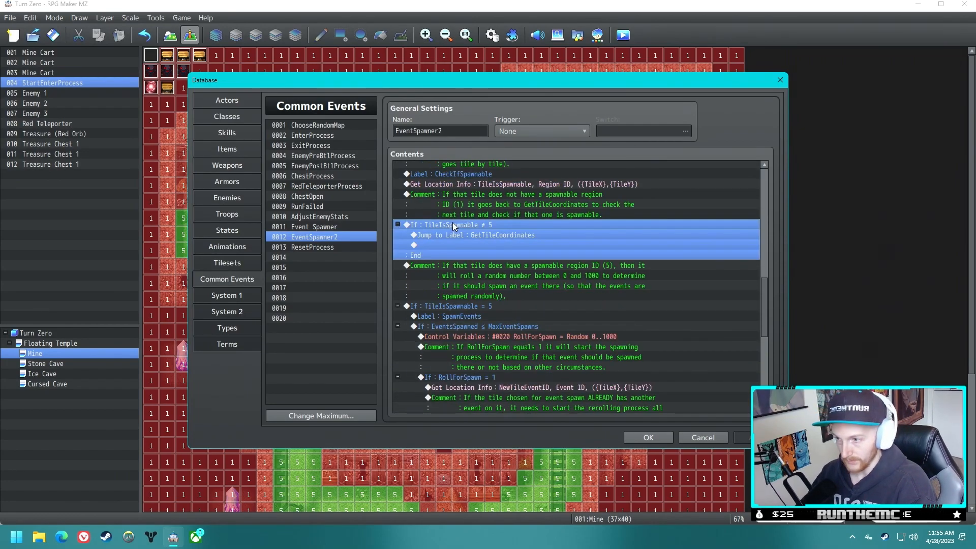
scroll(480, 236, "up", 2)
scroll(518, 297, "down", 2)
left_click(486, 307)
left_click(474, 315)
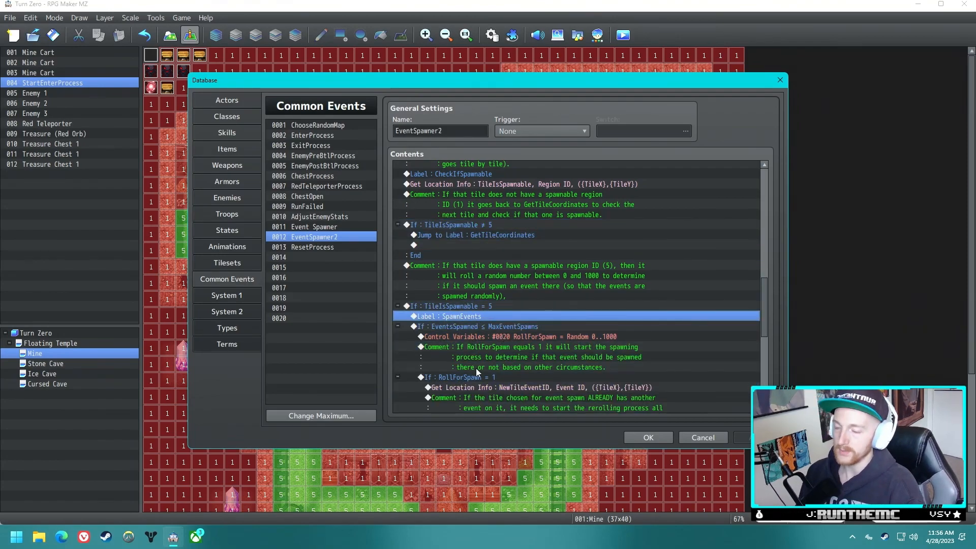
Step: Examine the EventsSpawned ≤ MaxEventSpawns branch, its RollForSpawn = Random 0..1000 command and the RollForSpawn = 1 branch against the Mine map's regions
scroll(533, 320, "down", 2)
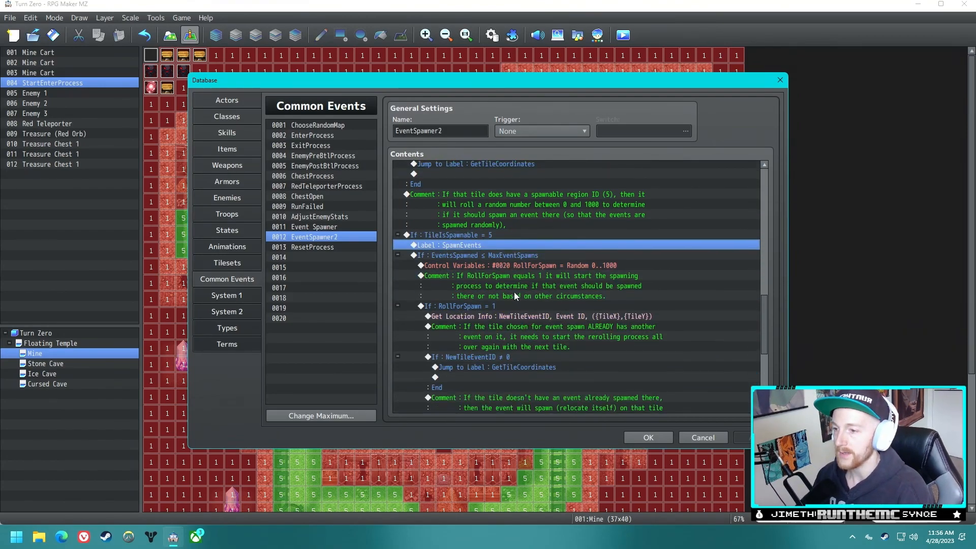
left_click(506, 257)
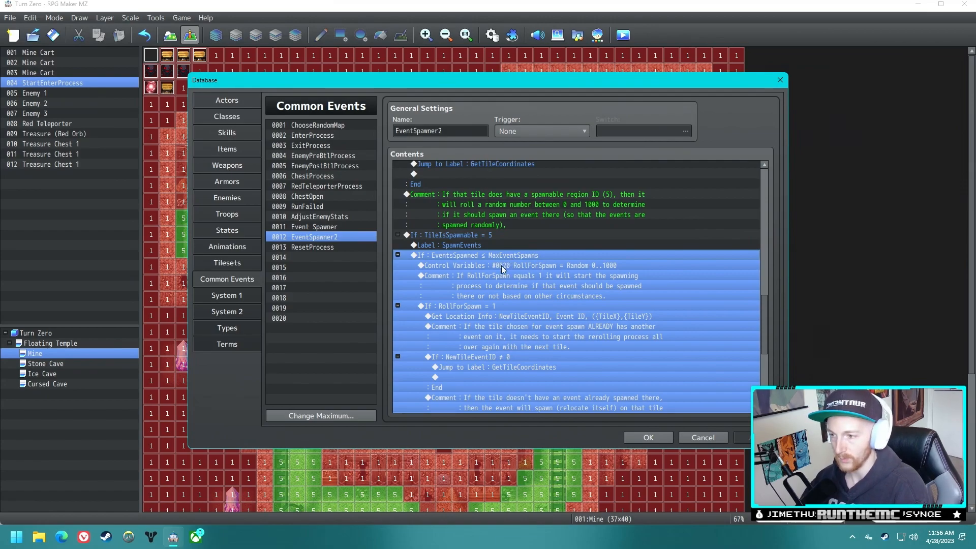
left_click(513, 266)
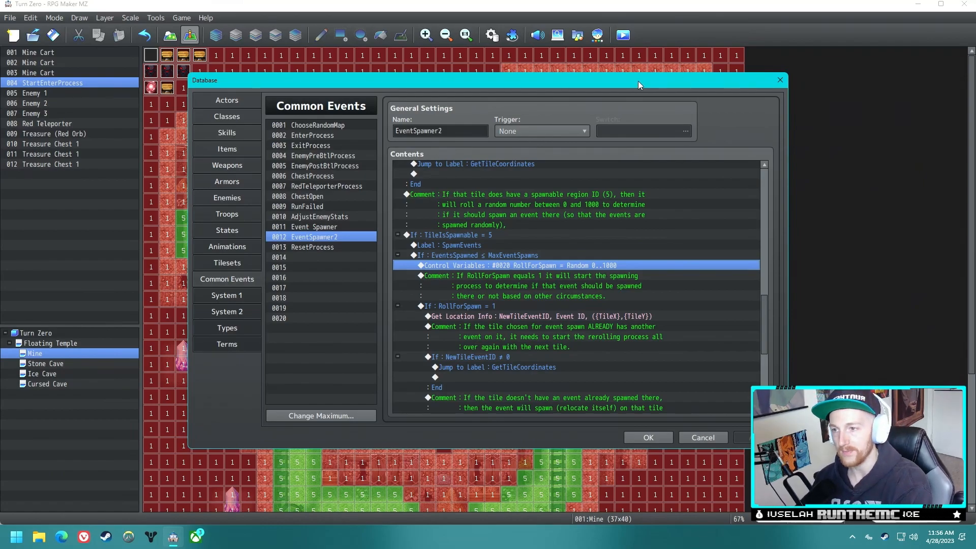
left_click_drag(527, 82, 618, 117)
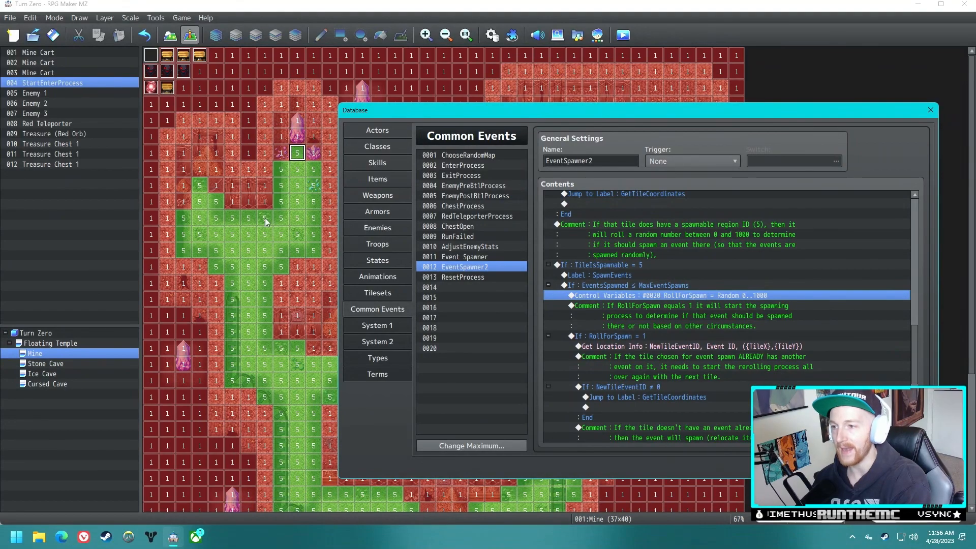
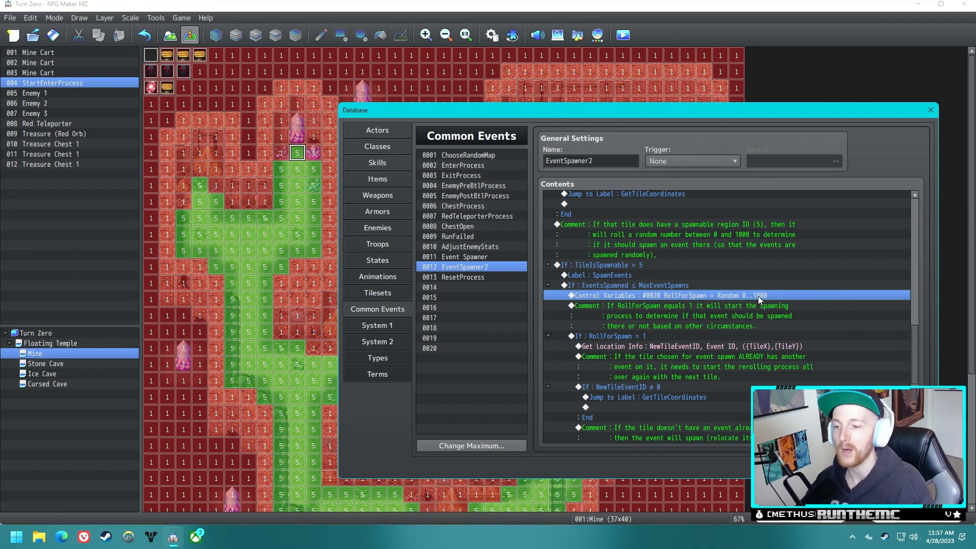
left_click_drag(637, 113, 544, 91)
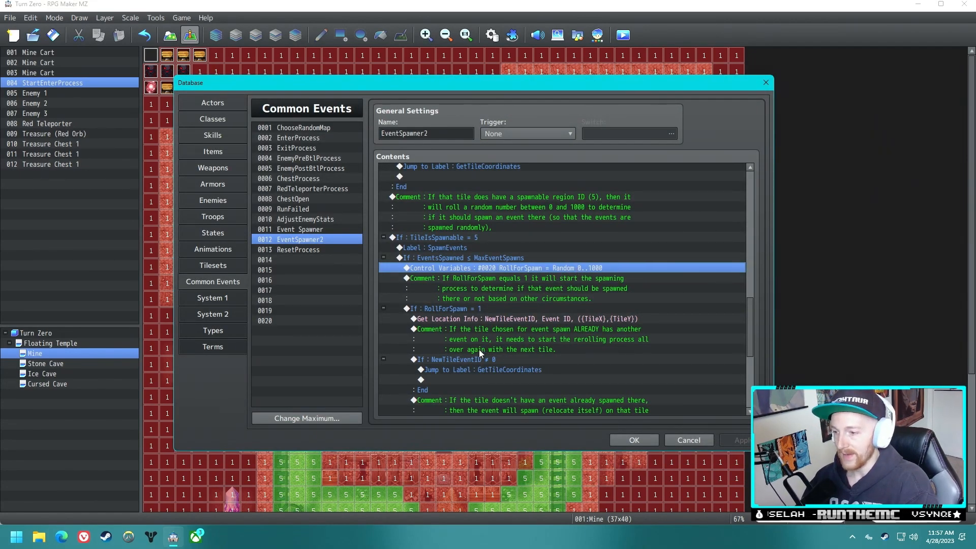
scroll(481, 349, "down", 2)
left_click(457, 247)
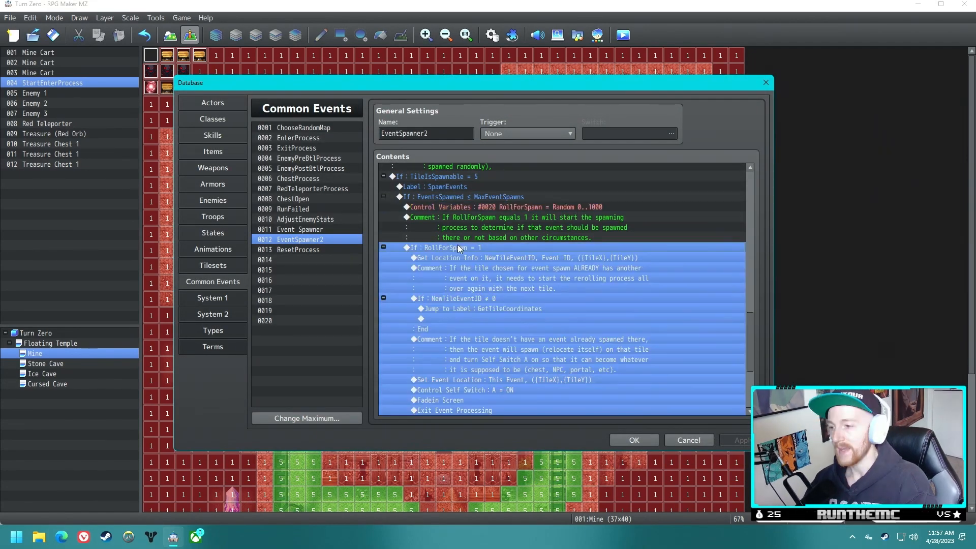
Step: Examine the Get Location Info command for NewTileEventID in EventSpawner2 and relate it to the Mine map's chests and first region 5 tile
left_click(492, 258)
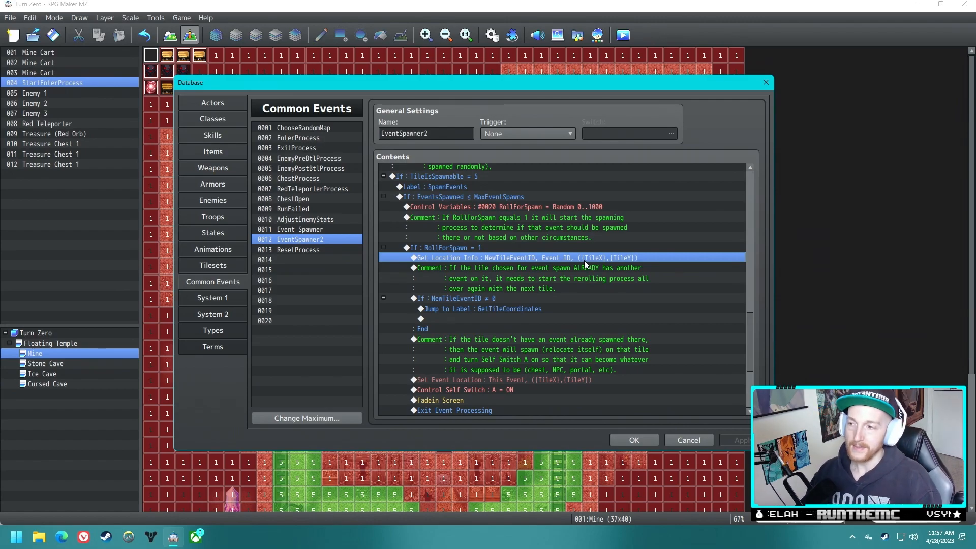
left_click(634, 440)
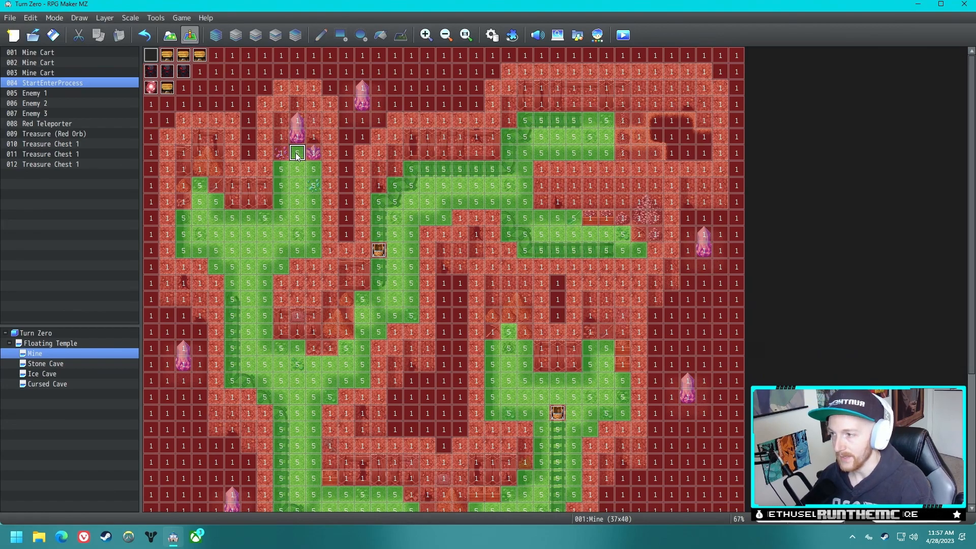
left_click(172, 54)
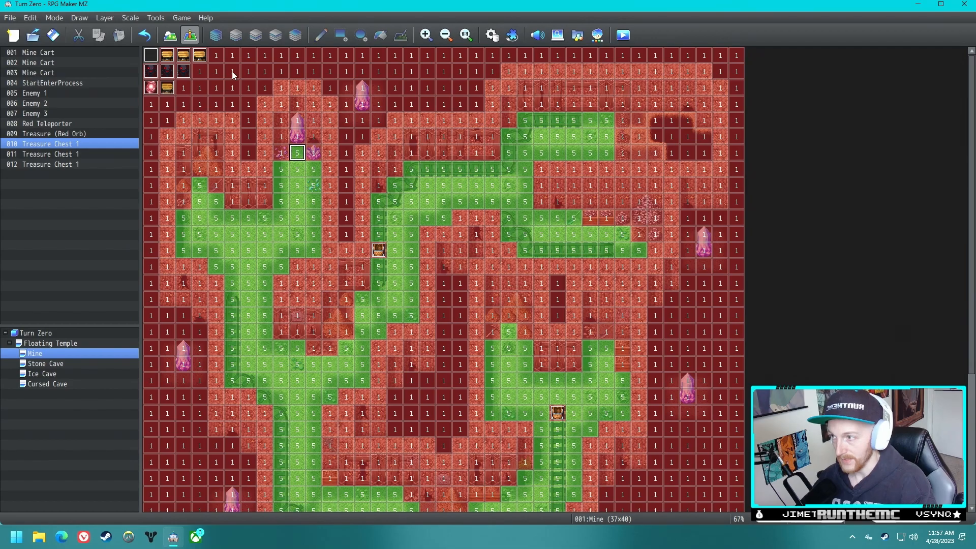
left_click(183, 55)
left_click(298, 153)
Step: Reopen EventSpawner2 and examine the NewTileEventID lookup and the NewTileEventID ≠ 0 branch
left_click(512, 34)
left_click(692, 98)
left_click(491, 35)
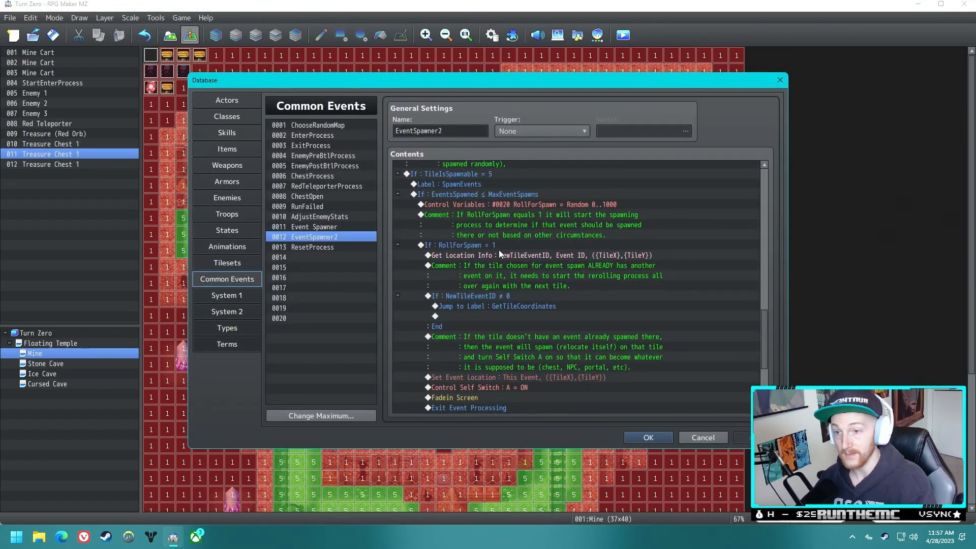
left_click(511, 255)
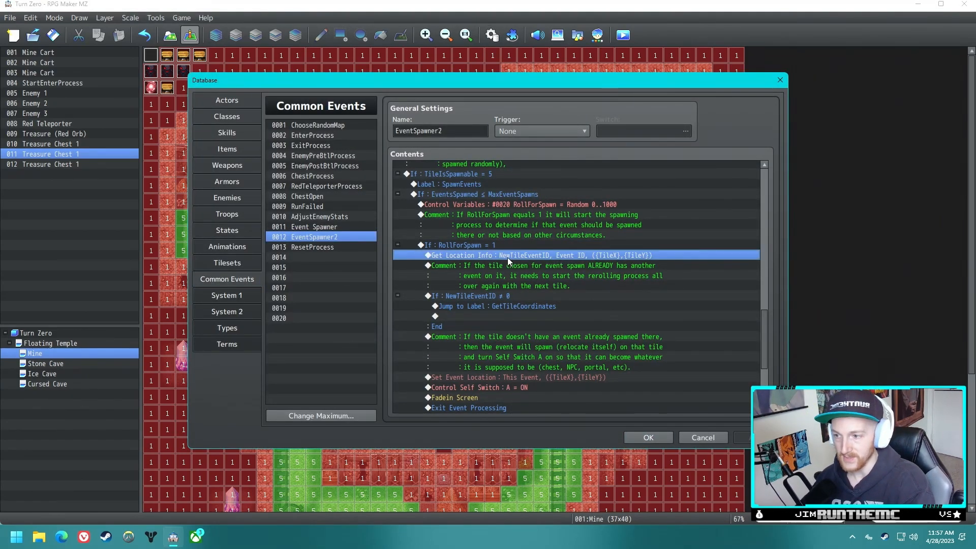
left_click(495, 298)
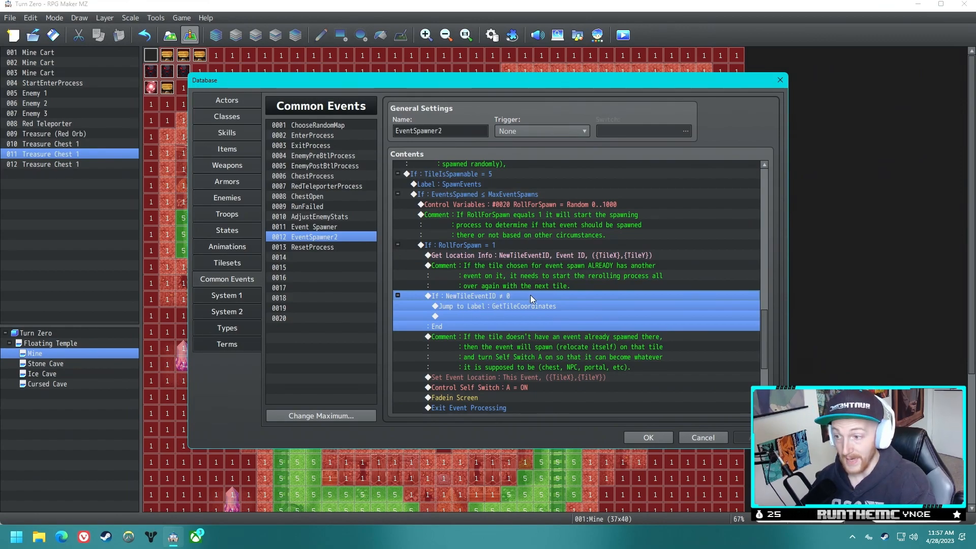
left_click(501, 306)
left_click(503, 297)
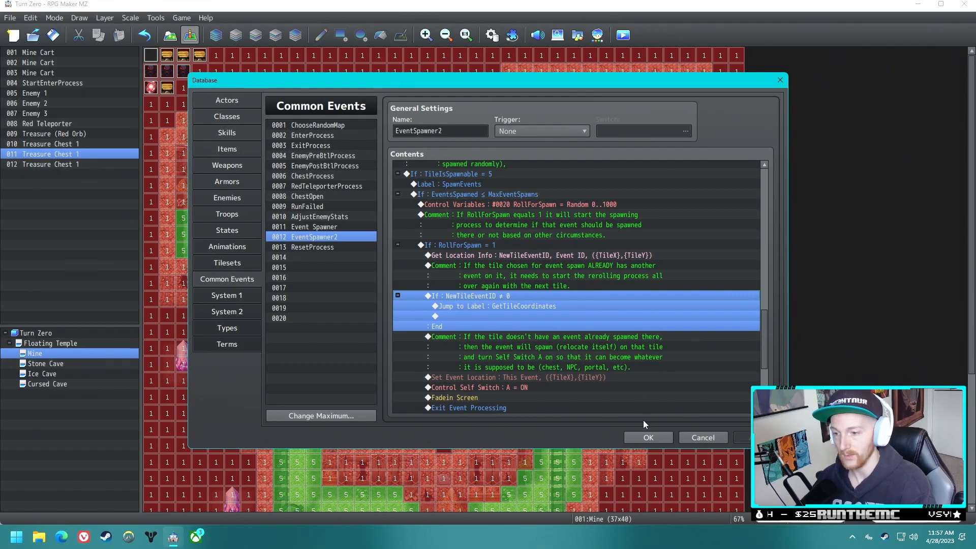
Step: Compare the placed chests on the Mine map with EventSpawner2's occupied-tile jump to GetTileCoordinates
left_click(647, 437)
left_click(373, 250)
left_click(178, 65)
left_click(196, 60)
left_click(539, 38)
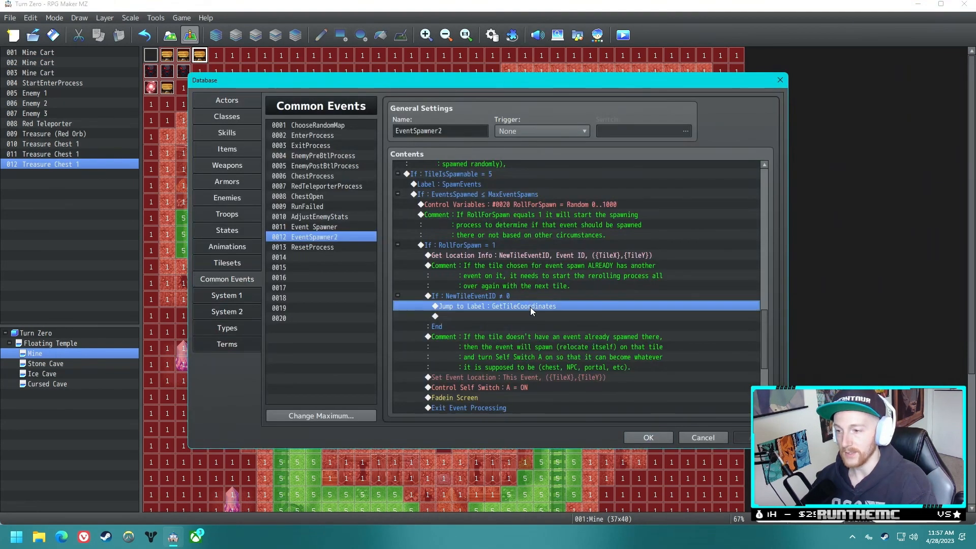
left_click_drag(760, 327, 762, 198)
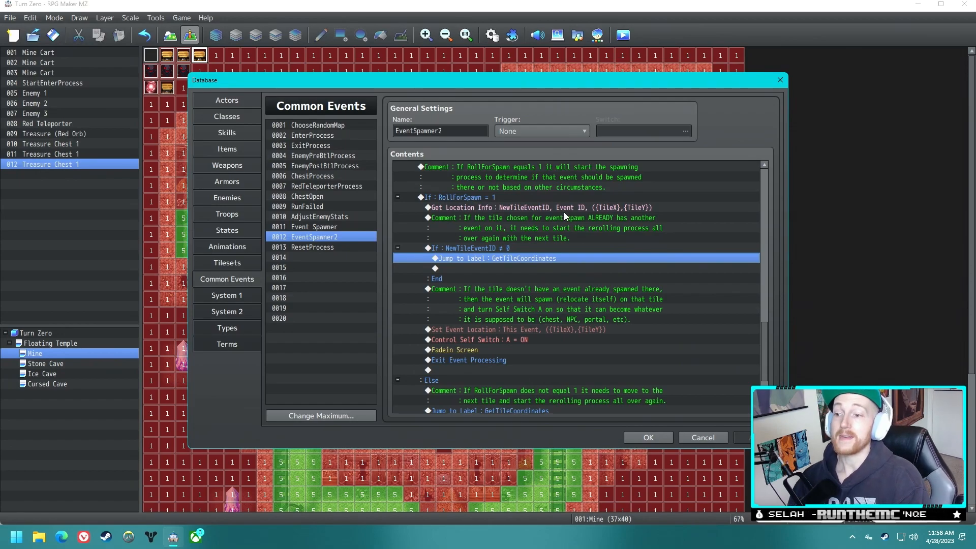
Step: Examine EventSpawner2's Set Event Location command for TileX, TileY and the Control Self Switch A = ON command
left_click(460, 338)
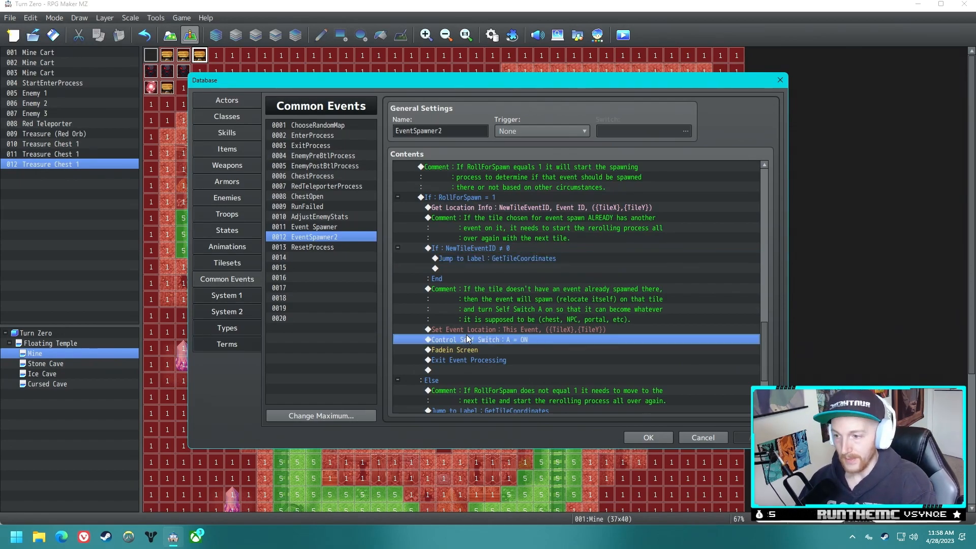
left_click(508, 331)
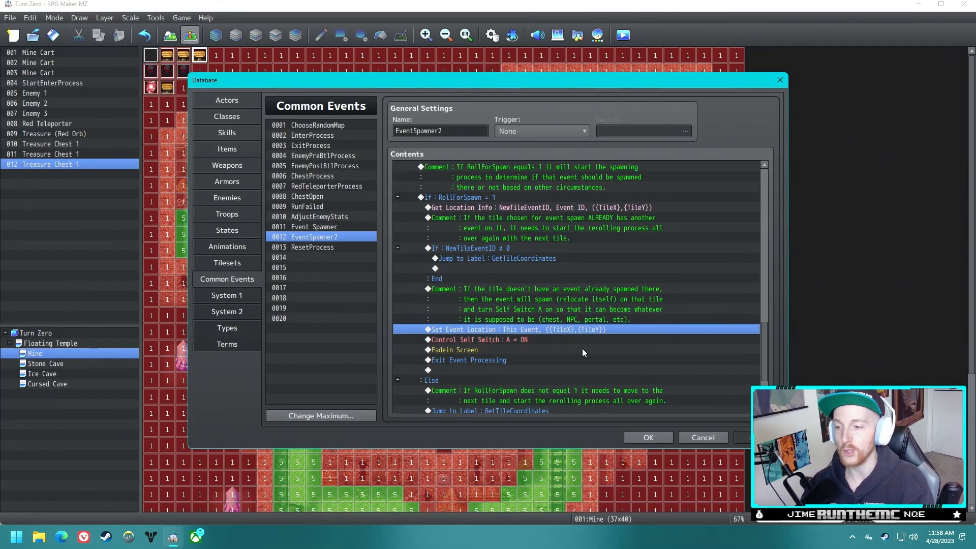
left_click(489, 340)
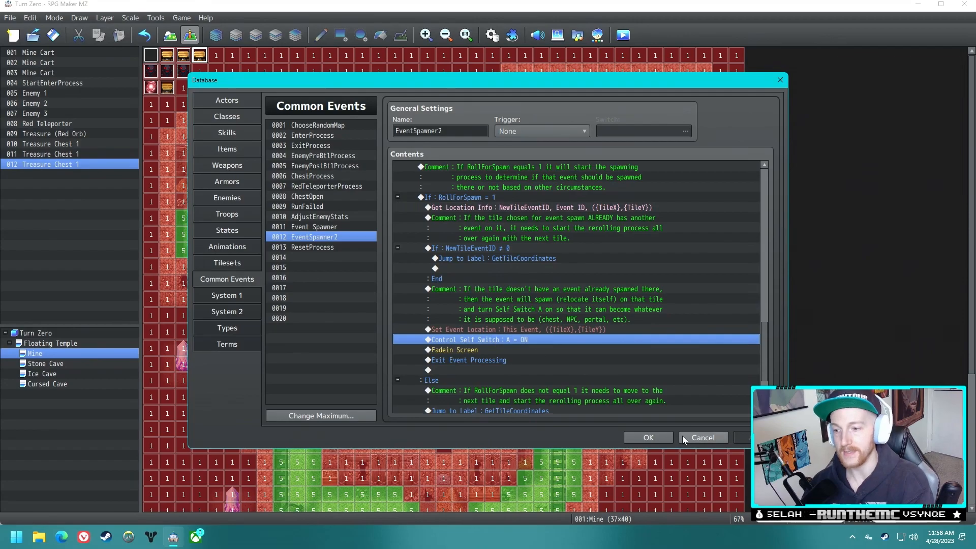
Step: Inspect the Self Switch A pages of the first Treasure Chest 1 event and the Enemy 1 event on the Mine map
left_click(651, 437)
left_click(173, 58)
double_click(176, 60)
left_click(249, 129)
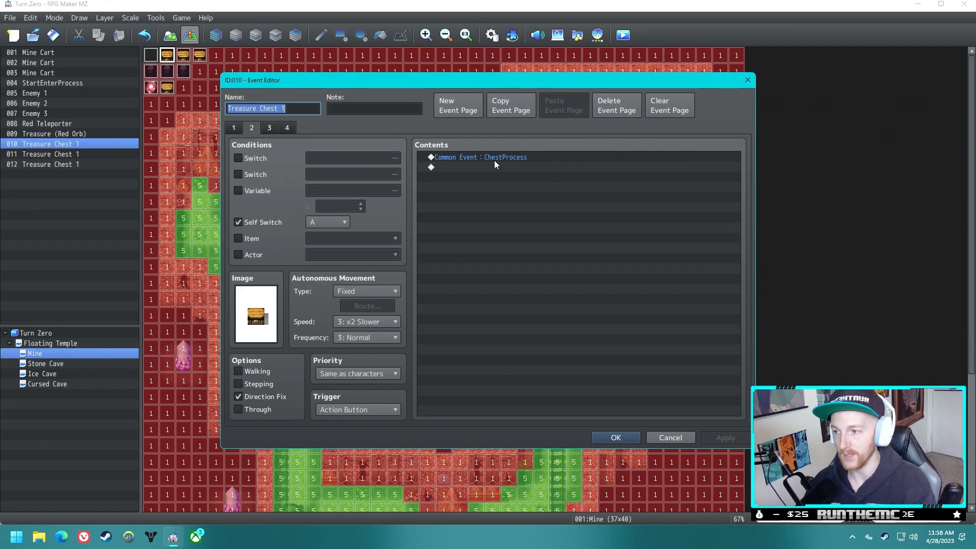
left_click(616, 438)
double_click(151, 71)
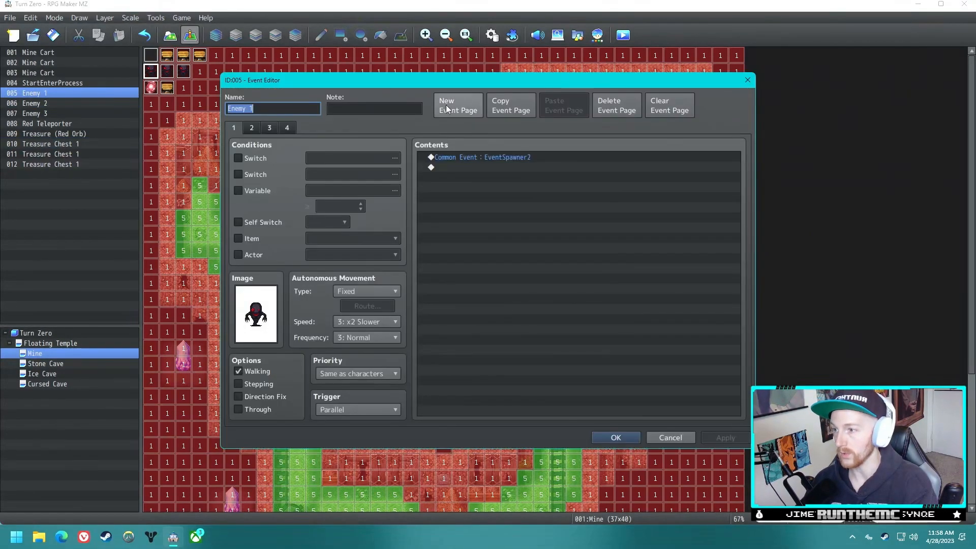
left_click(252, 128)
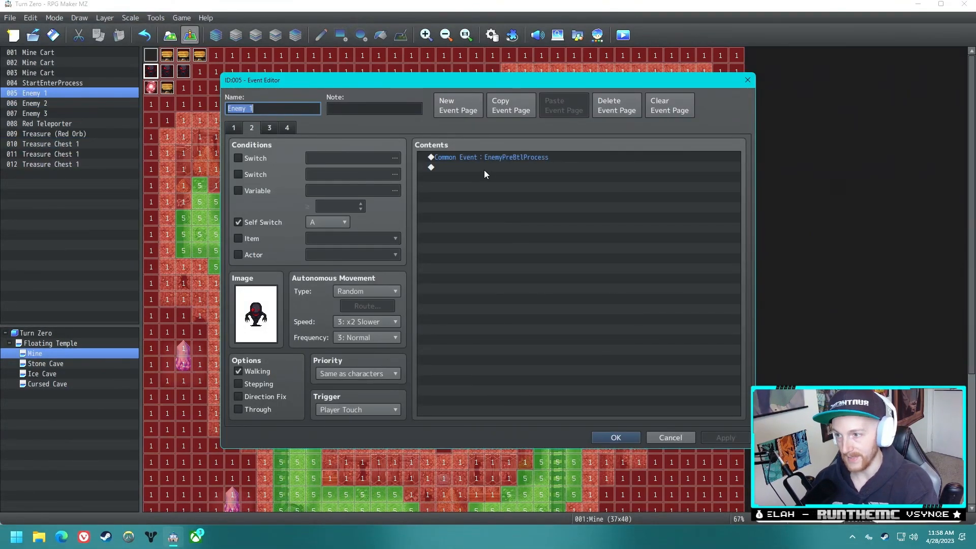
left_click(615, 437)
Step: Return to EventSpawner2 and review its Exit Event Processing command and the NewTileEventID ≠ 0 condition above it
key("F9")
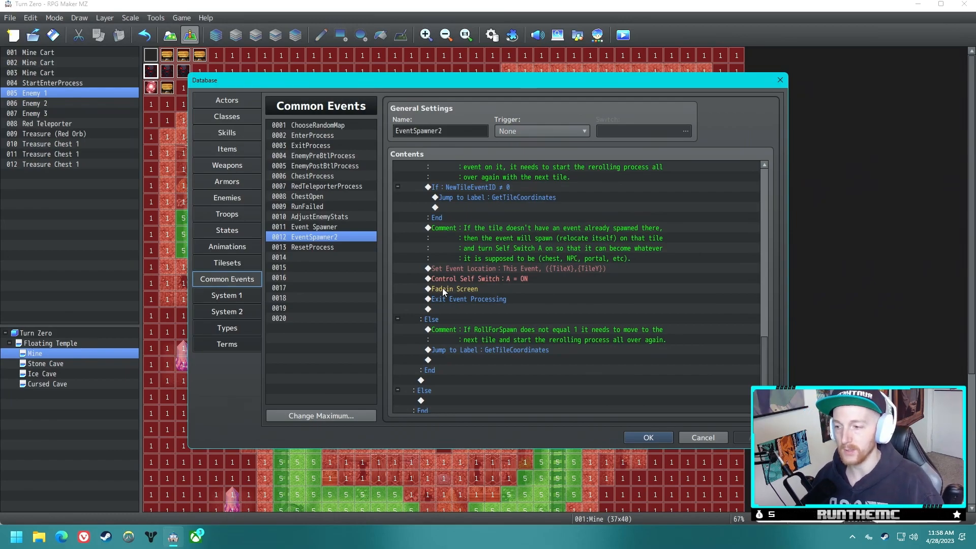
left_click(465, 299)
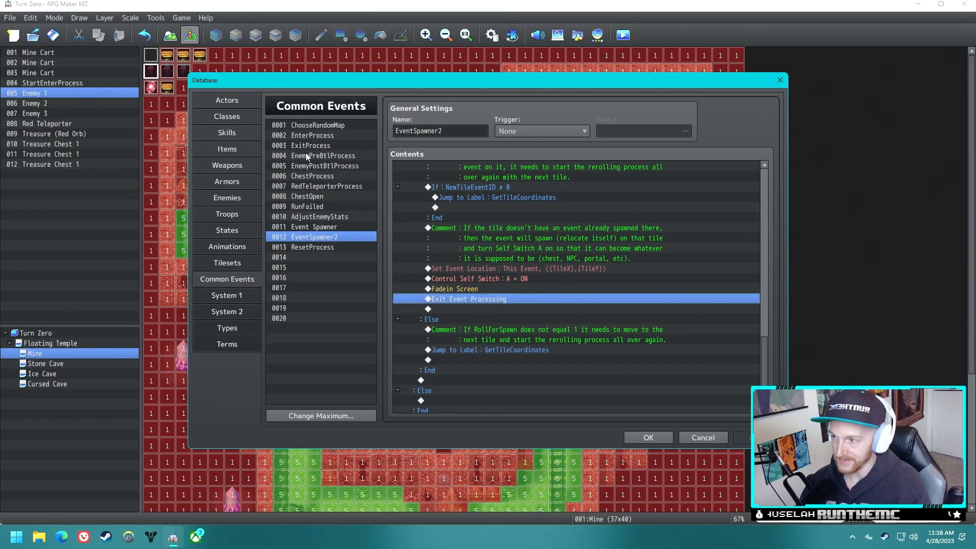
scroll(481, 289, "up", 2)
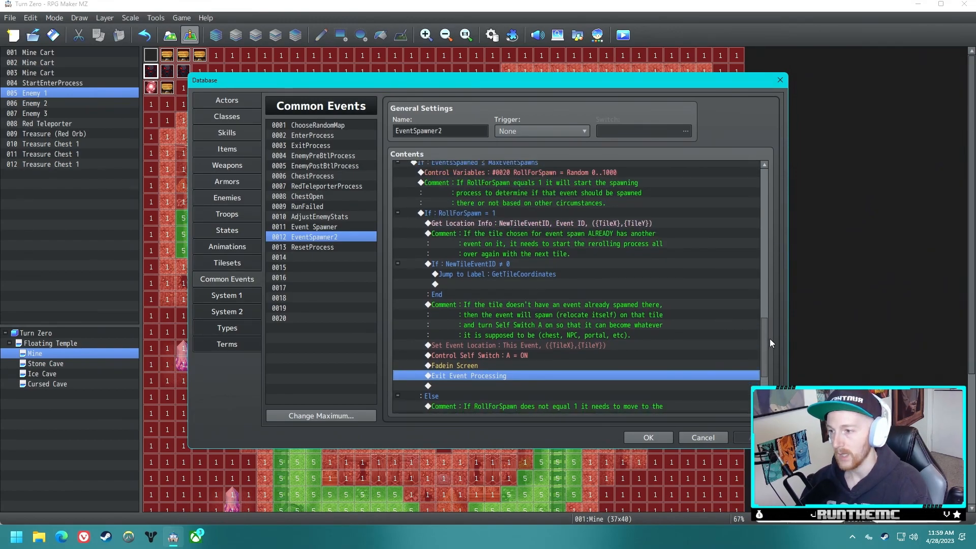
scroll(769, 337, "down", 2)
left_click(465, 207)
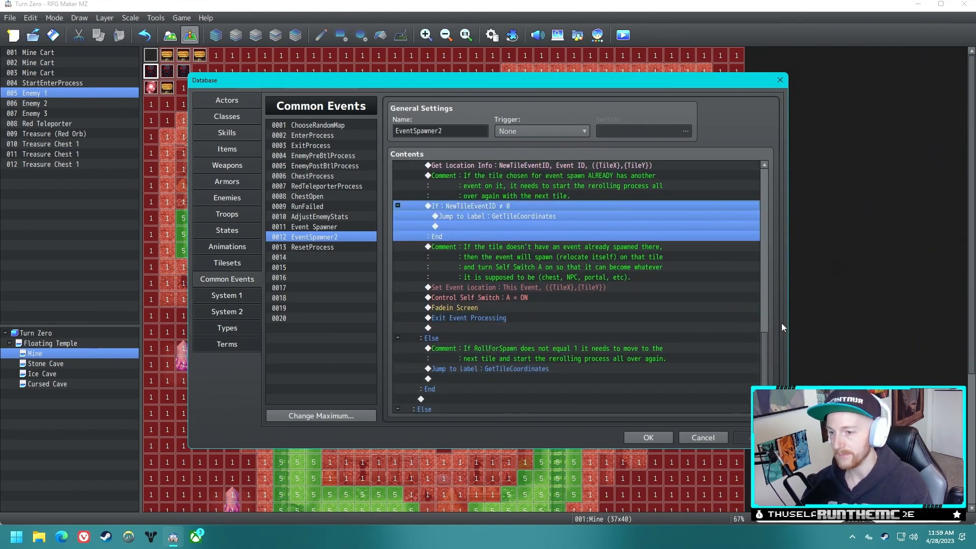
Step: Trace EventSpawner2's RollForSpawn = 1 branch through its Else jump back to the GetTileCoordinates label, then close the database
scroll(514, 260, "up", 3)
left_click(514, 260)
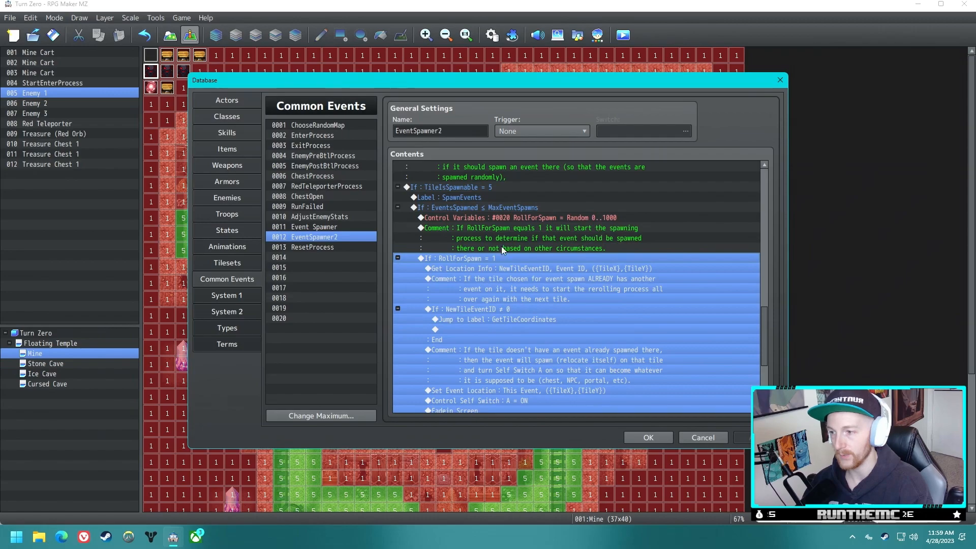
scroll(492, 262, "down", 5)
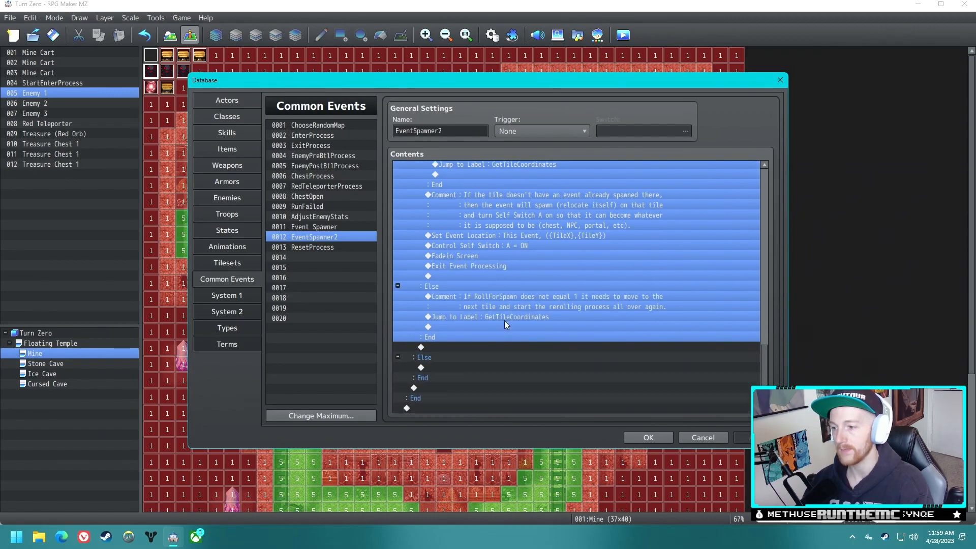
left_click(471, 316)
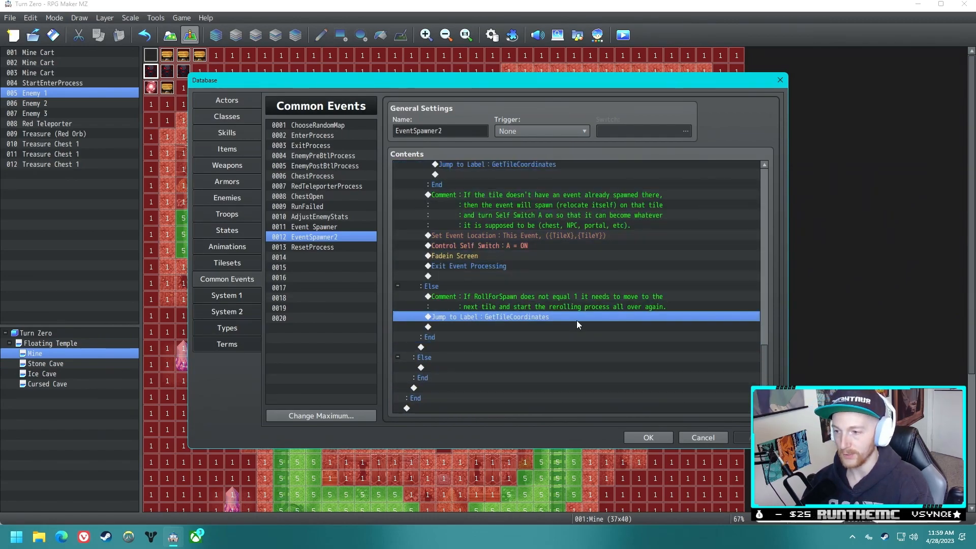
left_click_drag(763, 366, 753, 142)
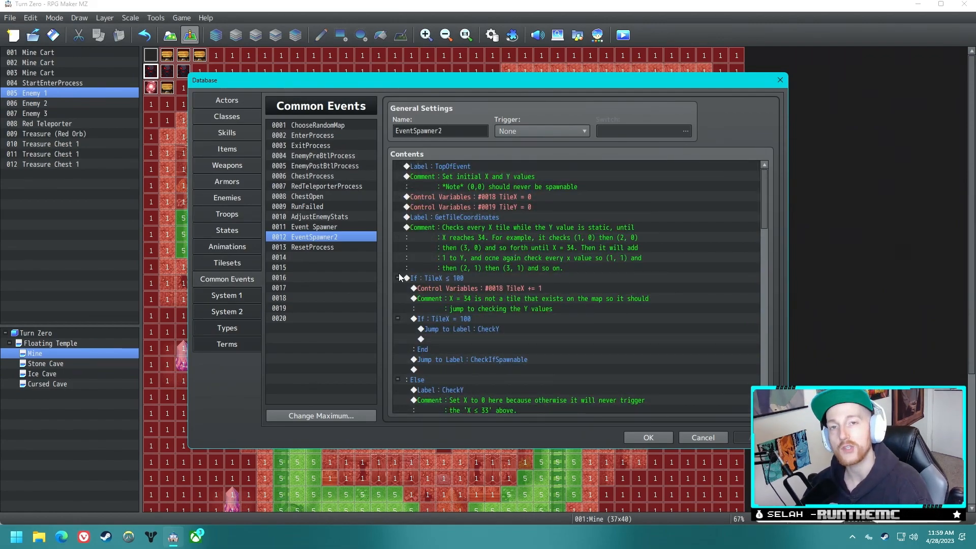
left_click_drag(763, 198, 758, 385)
left_click(656, 438)
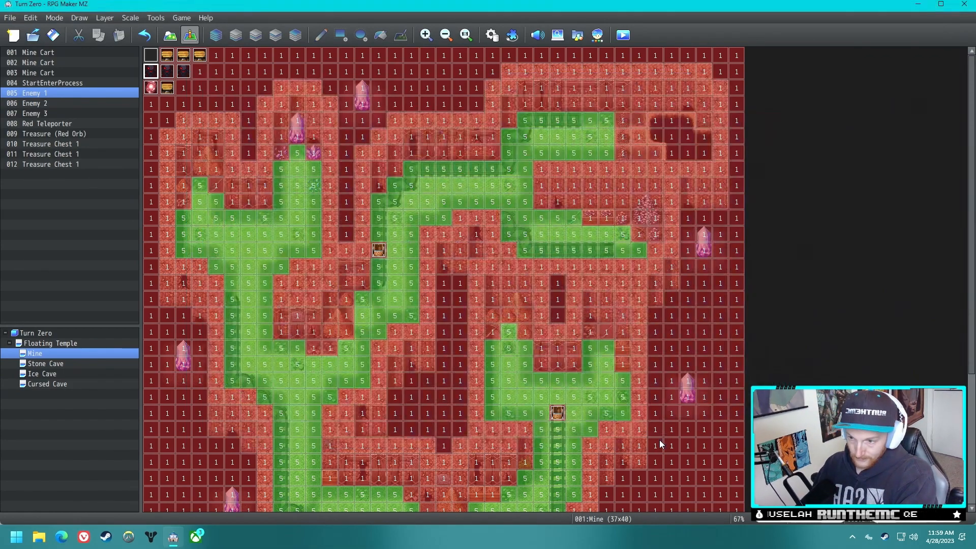
Step: Trace the tile scan on the Mine map from the treasure chests along the first row to the first region 5 tile
left_click(167, 56)
left_click(184, 55)
left_click(199, 57)
left_click(216, 55)
left_click(231, 55)
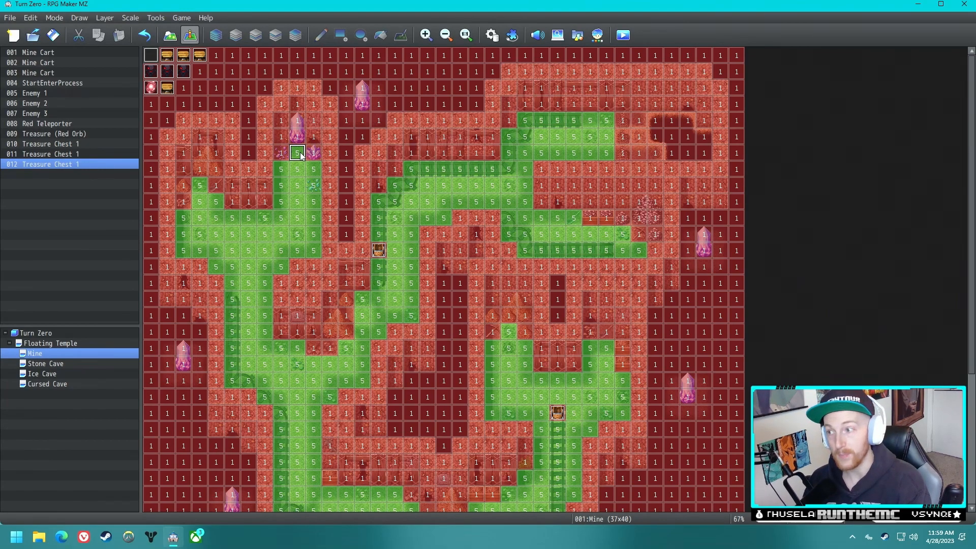
left_click(184, 56)
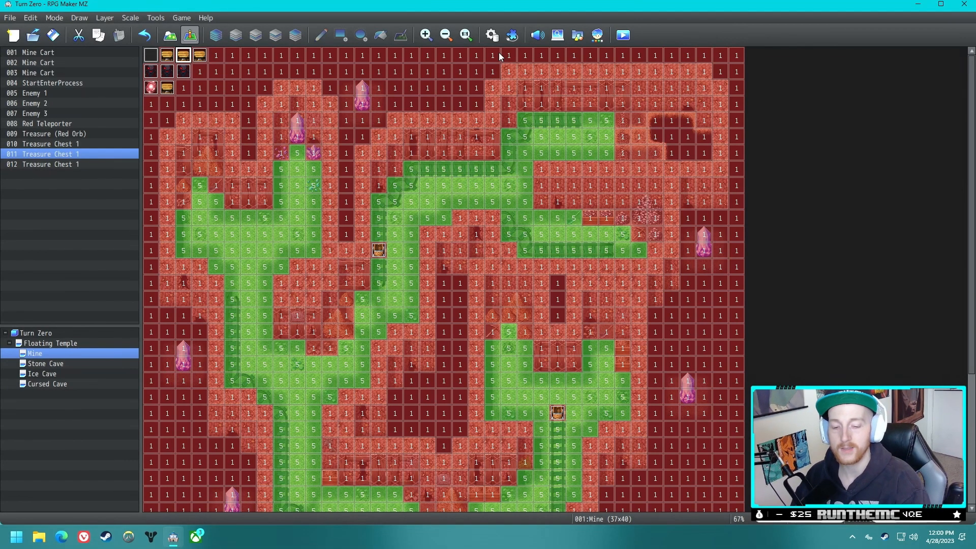
Step: Check the Event Spawner and EventSpawner2 common events once more and close the database
left_click(492, 34)
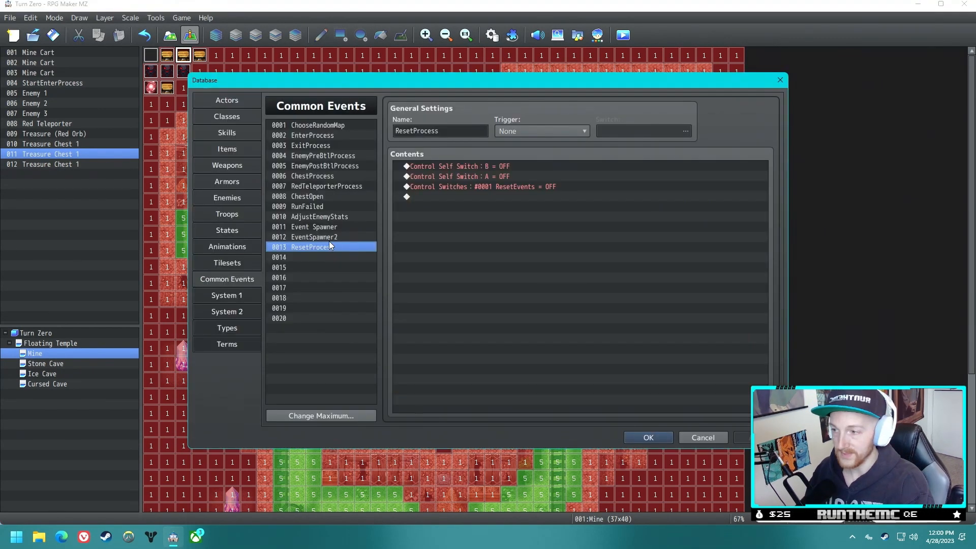
left_click(331, 237)
left_click(334, 227)
left_click(334, 238)
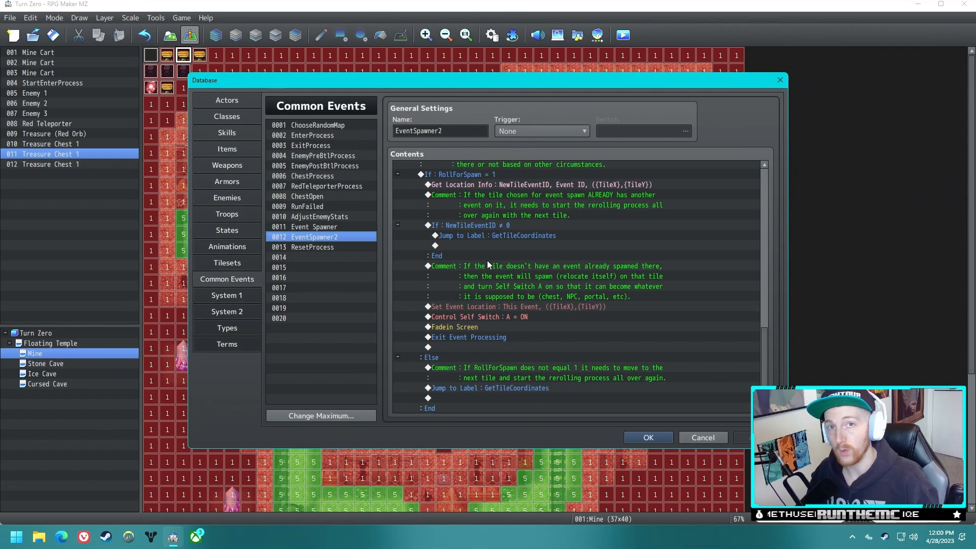
left_click(779, 80)
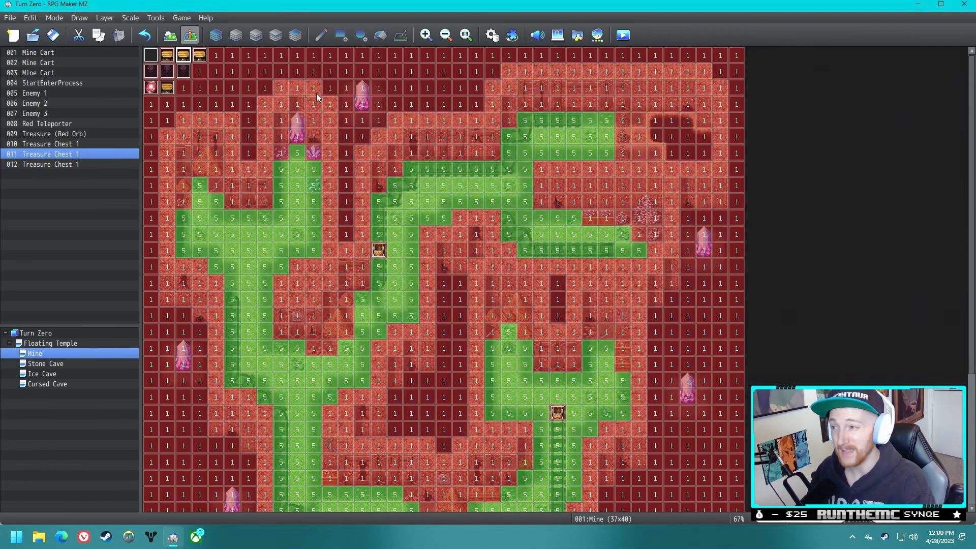
Step: Go through the Mine map's treasure chests and the three enemies one by one as the events that run the spawner
left_click(197, 61)
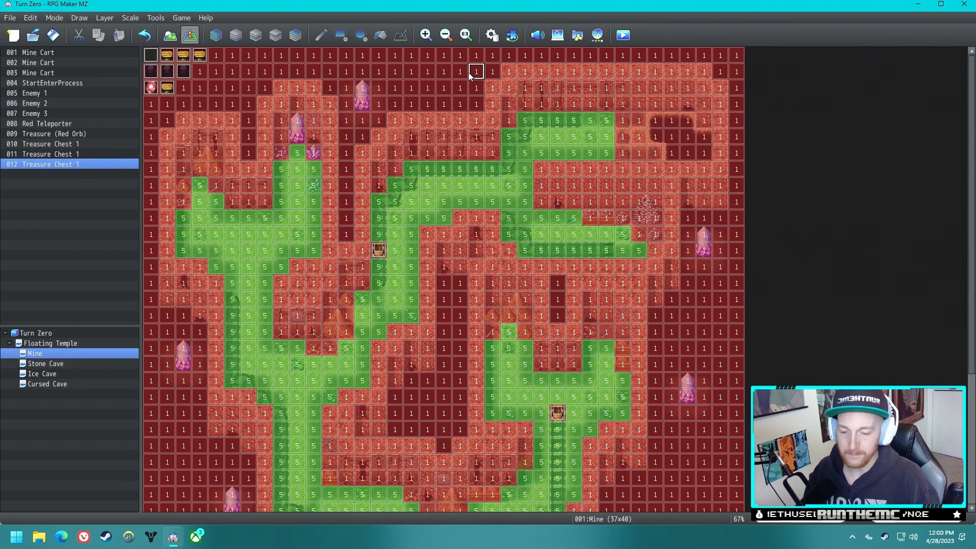
left_click(202, 56)
left_click(248, 55)
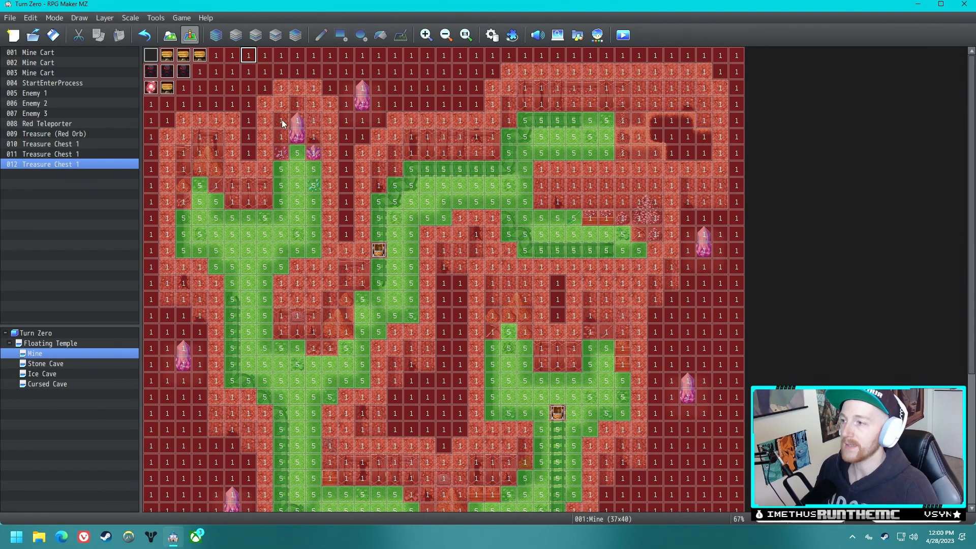
left_click(164, 57)
left_click(186, 58)
left_click(200, 57)
left_click(151, 76)
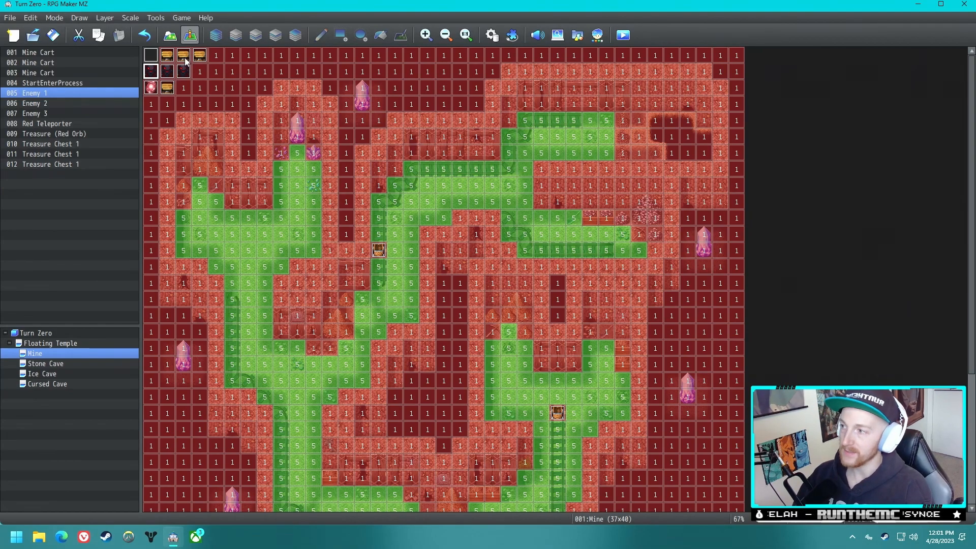
left_click(167, 71)
left_click(151, 73)
left_click(184, 71)
left_click(182, 87)
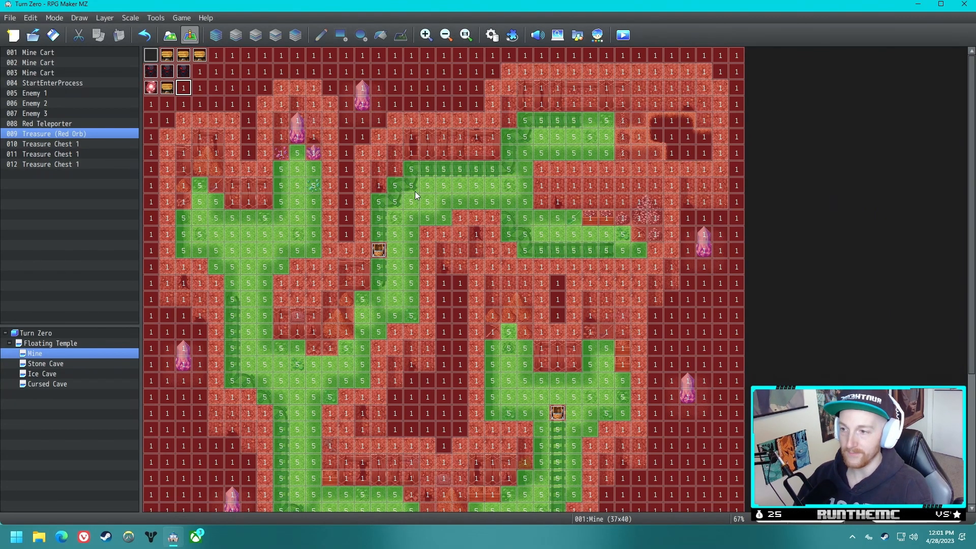
Step: Review the three treasure chests in the Mine map's first row and open the first one's EventSpawner2 page
left_click(199, 56)
left_click(184, 56)
left_click(172, 56)
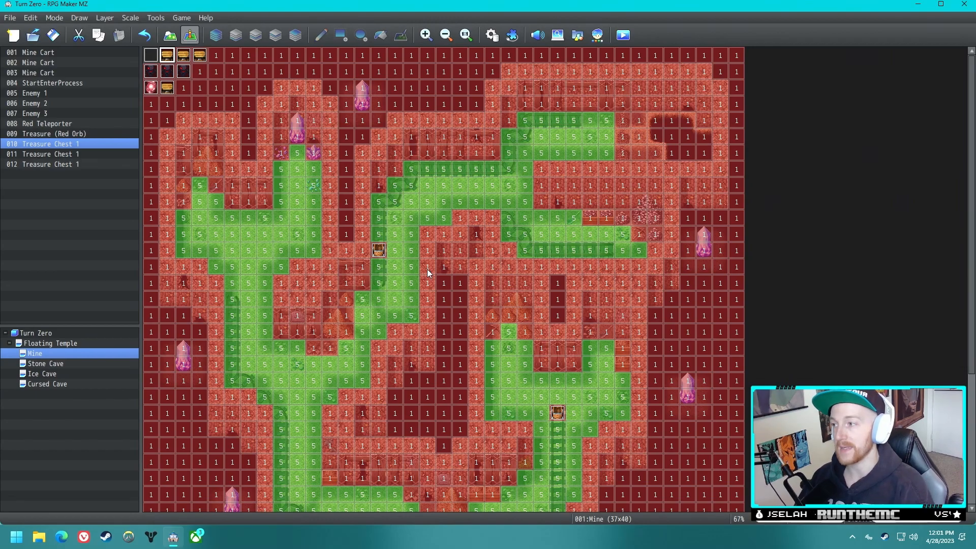
left_click(180, 56)
double_click(171, 56)
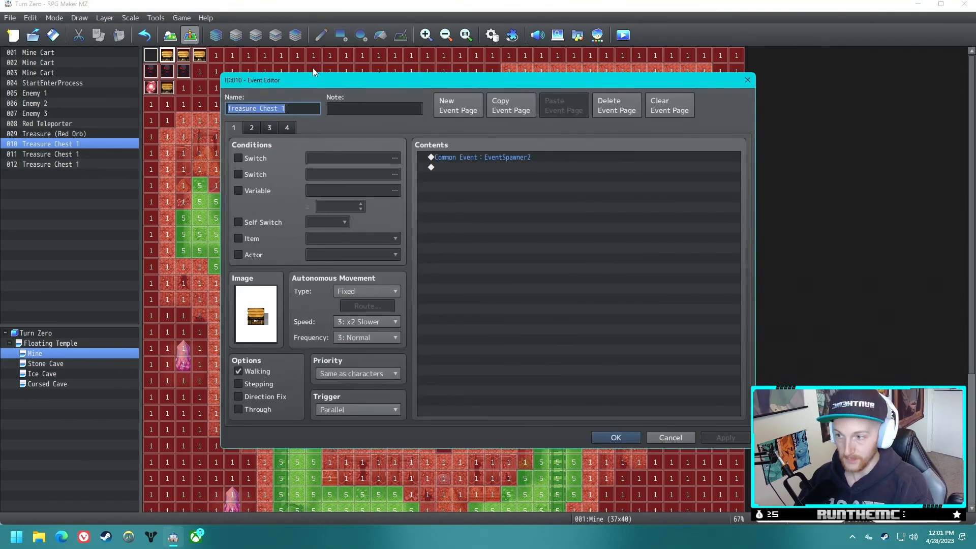
Step: Close the chest event and review the ChooseRandomMap common event's Stone Cave transfer for PlayerSpawnSeed 1, including its location on the map
key("Escape")
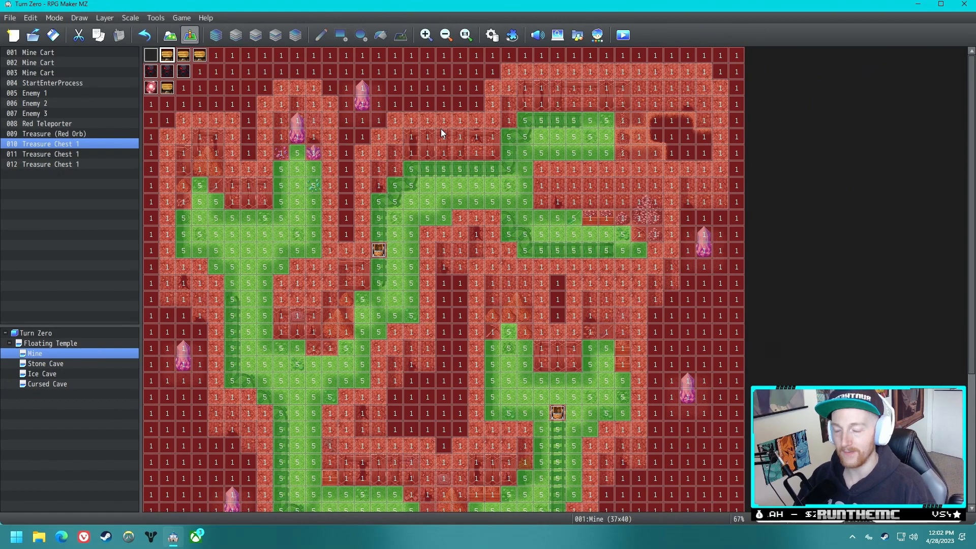
left_click(492, 36)
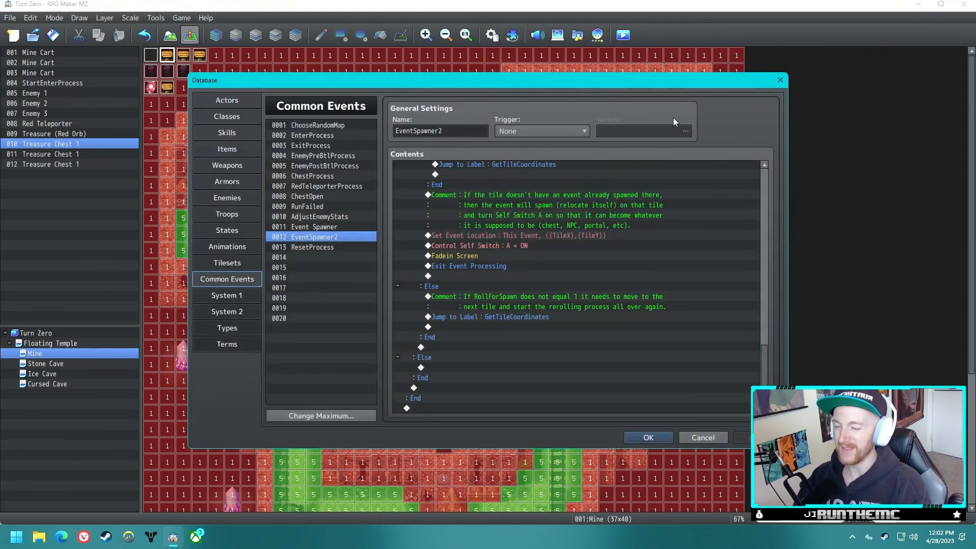
left_click(333, 126)
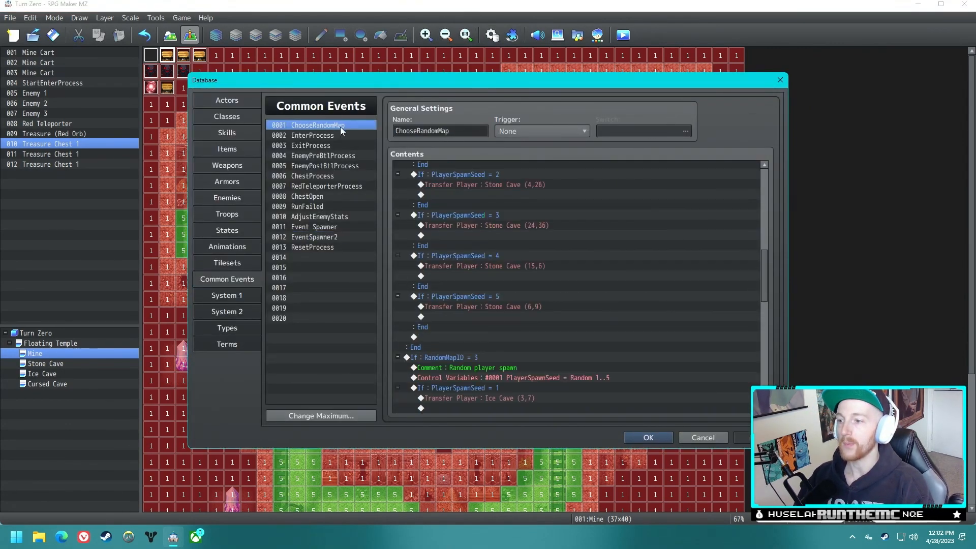
scroll(523, 244, "down", 6)
double_click(536, 209)
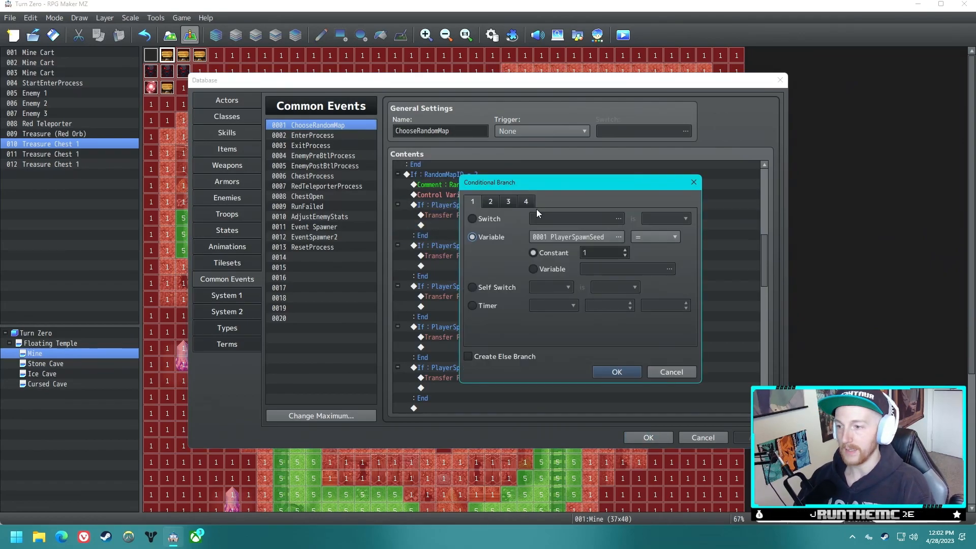
key("Escape")
left_click(523, 214)
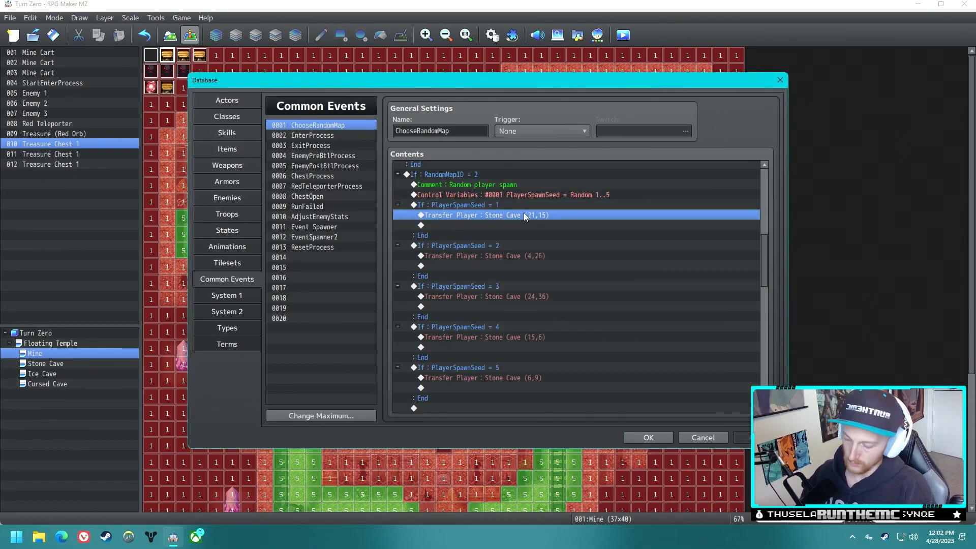
double_click(527, 215)
left_click(603, 245)
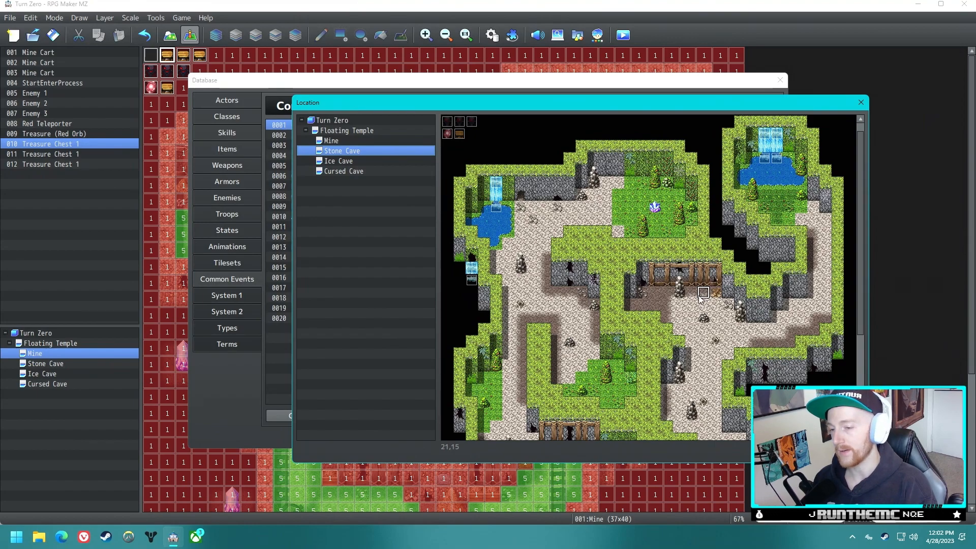
left_click(784, 452)
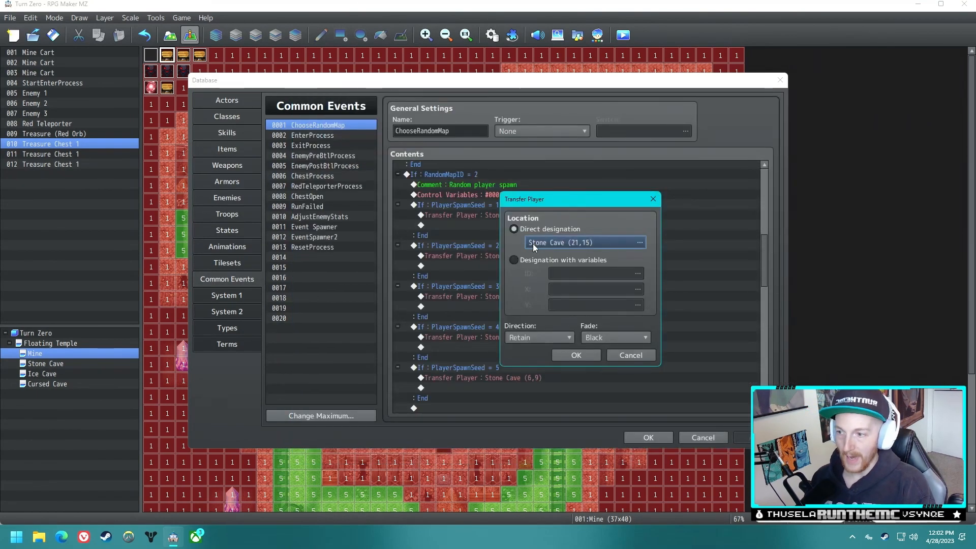
left_click(576, 355)
Step: Go through the five PlayerSpawnSeed branches that transfer the player into the Cursed Cave, returning to the start of ChooseRandomMap
scroll(761, 219, "up", 6)
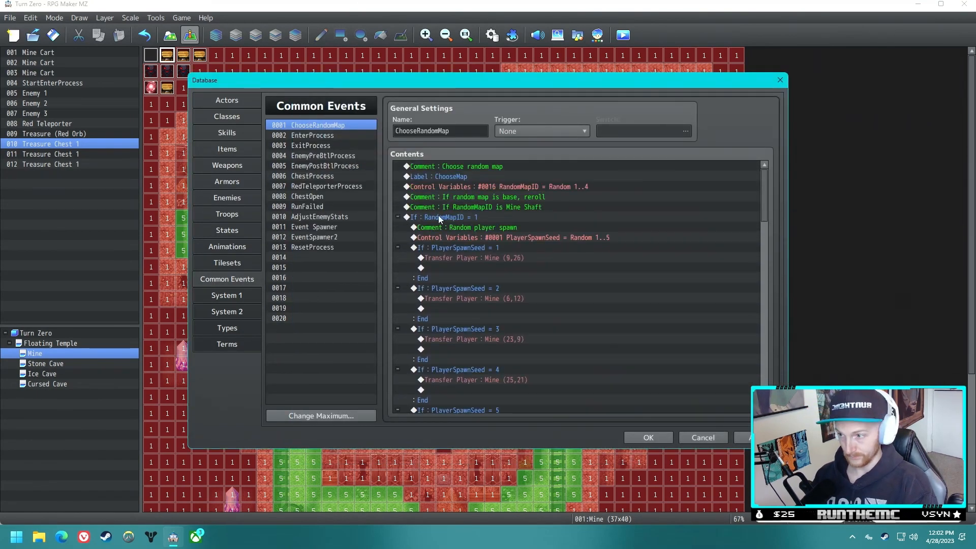
left_click_drag(766, 221, 766, 383)
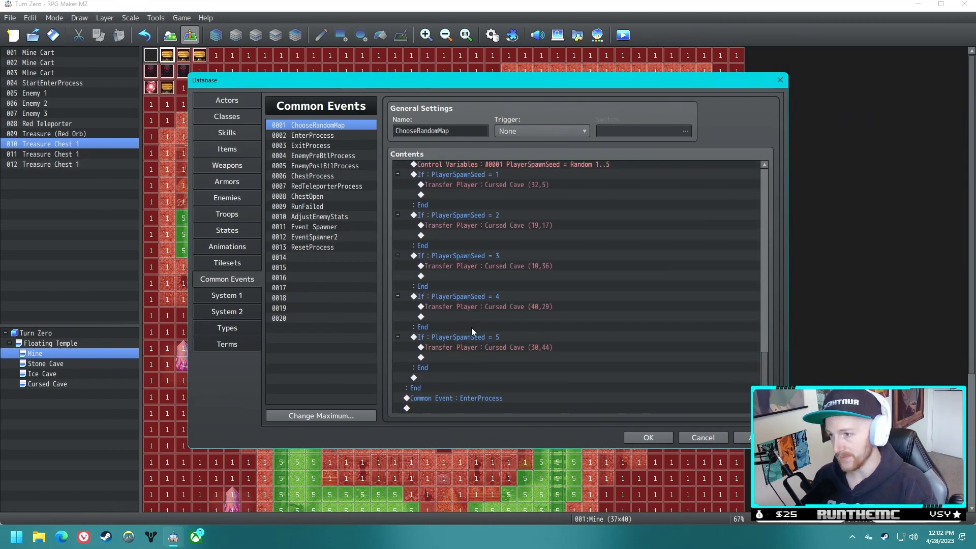
left_click(475, 175)
left_click(486, 216)
left_click(501, 297)
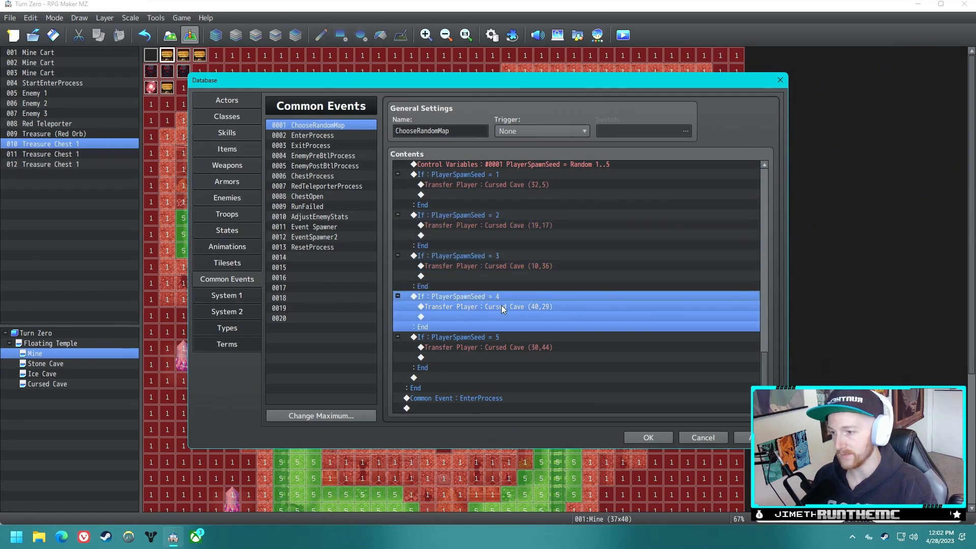
left_click(496, 254)
left_click(498, 176)
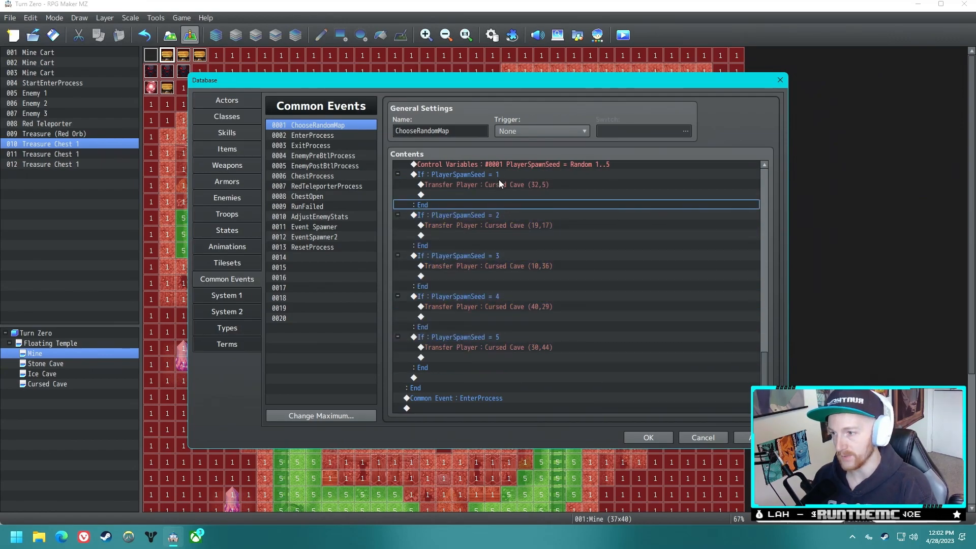
left_click(486, 225)
left_click(494, 266)
left_click(497, 306)
left_click(501, 336)
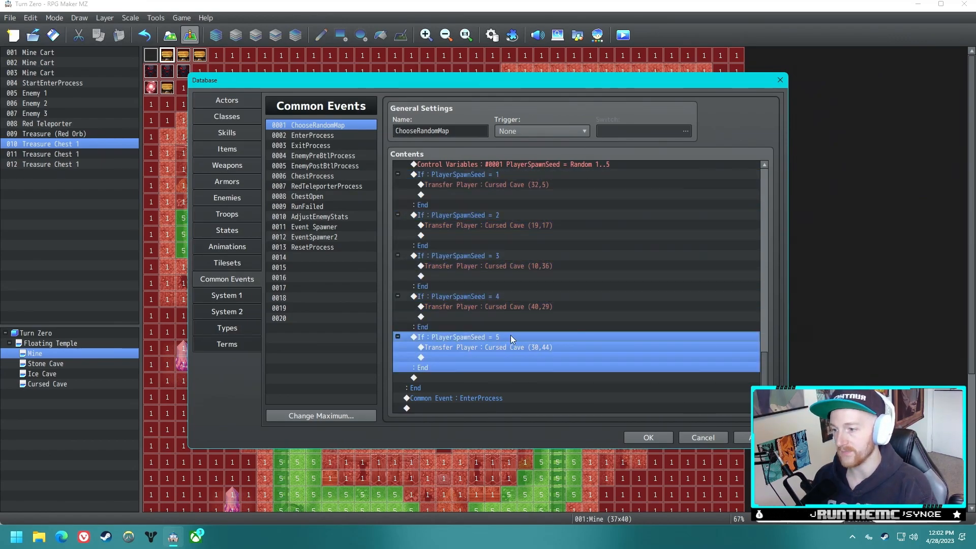
left_click_drag(767, 367, 743, 171)
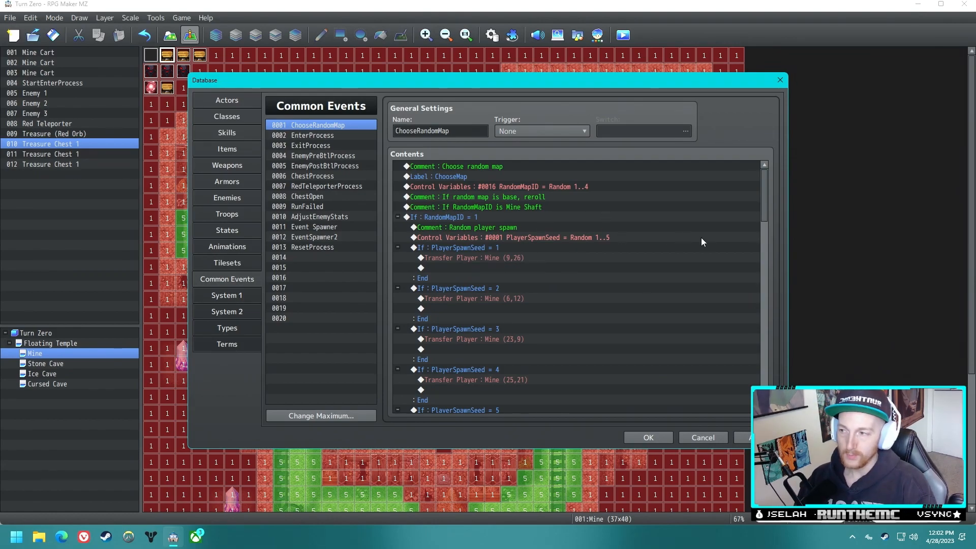
Step: Review the EventSpawner2 branch that handles a tile already holding an event, where NewTileEventID is not 0
left_click(326, 235)
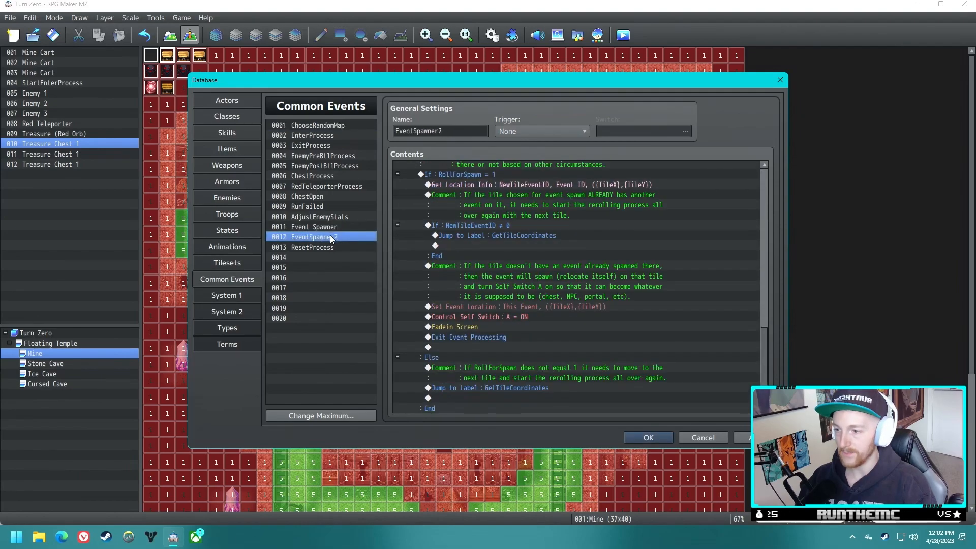
scroll(559, 298, "down", 1)
left_click(495, 216)
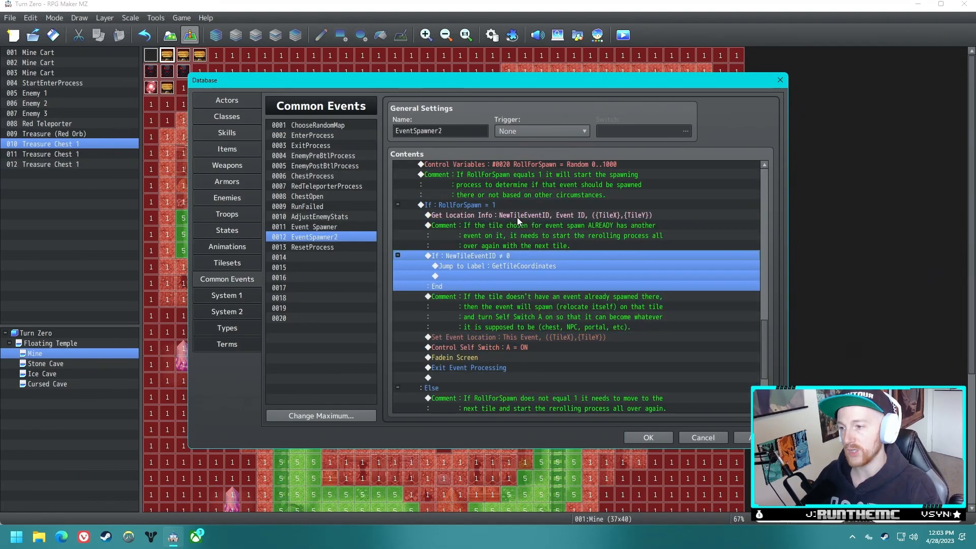
left_click(499, 255)
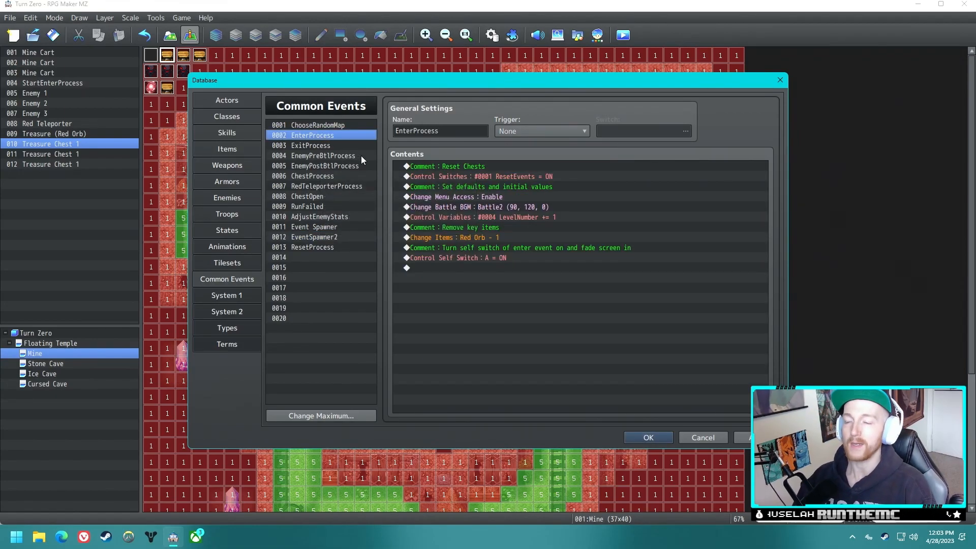
Step: Look through the RedTeleporterProcess, RunFailed and original Event Spawner common events
left_click(329, 186)
left_click(327, 207)
left_click(340, 185)
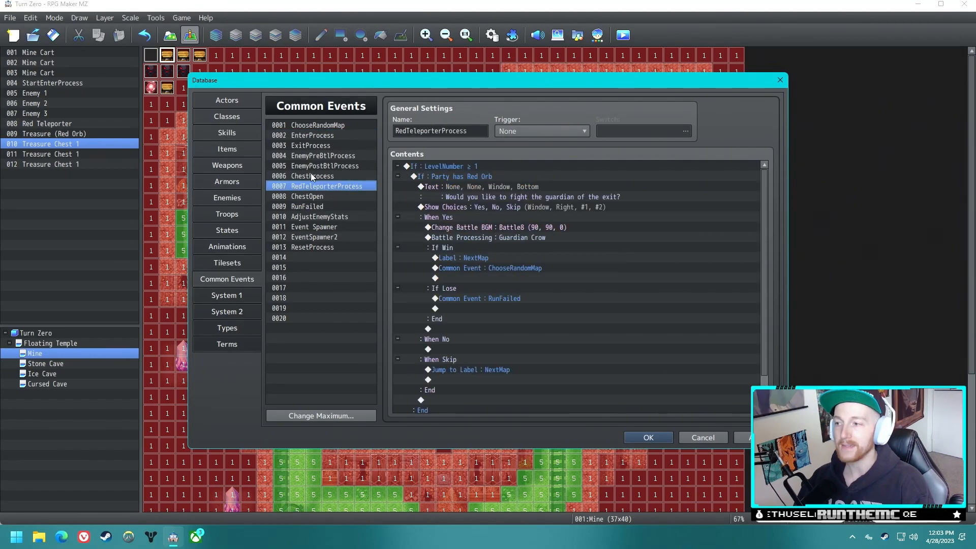
left_click(326, 228)
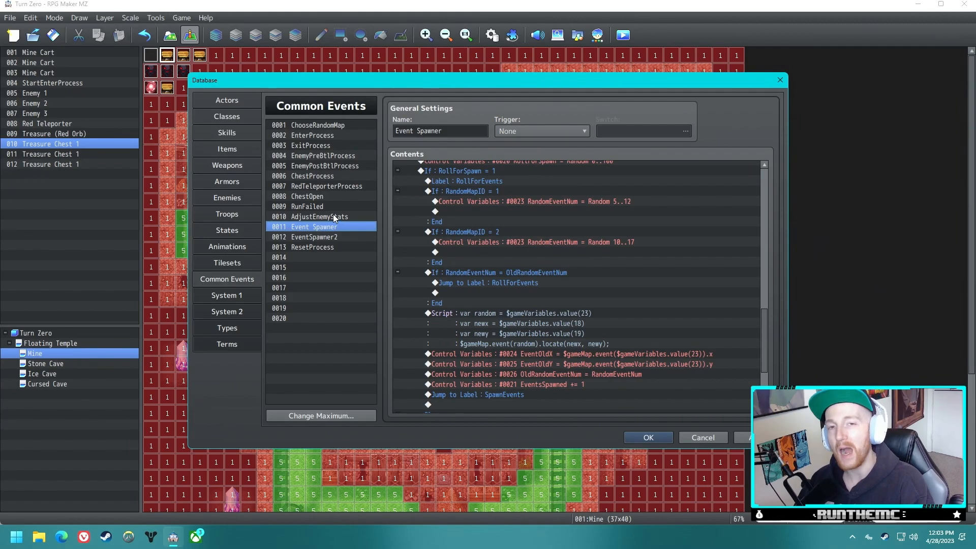
Step: Review EventSpawner2's Get Location Info command and the spawn conditions above it, and close the database
left_click(329, 237)
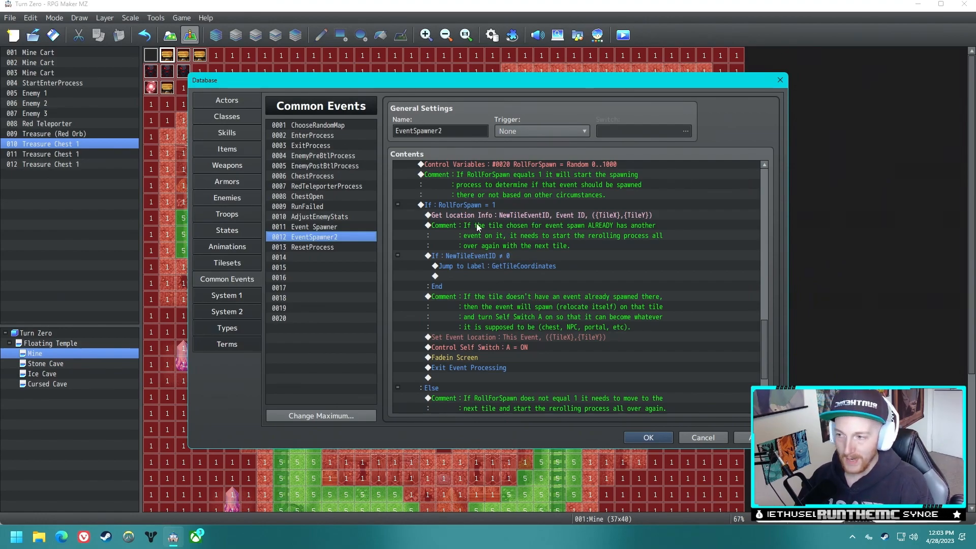
left_click(544, 216)
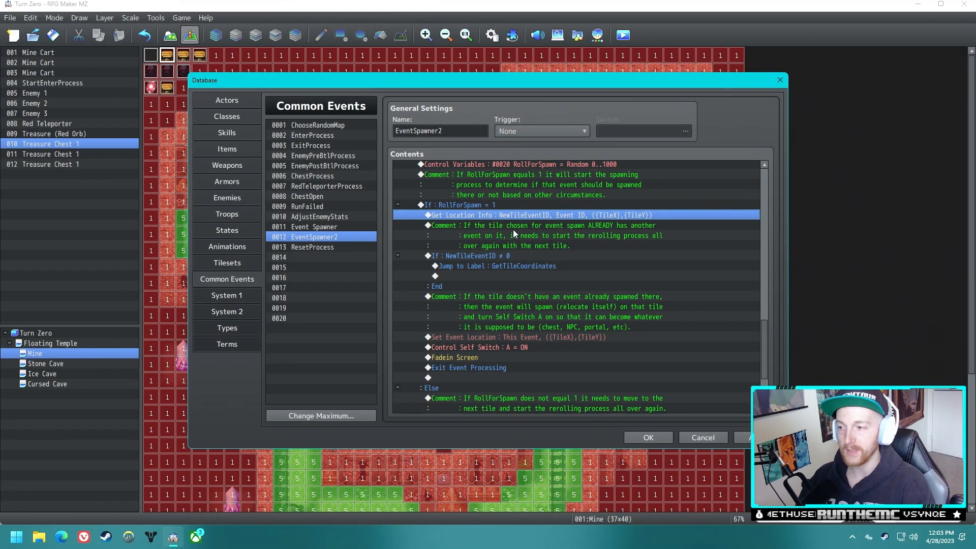
scroll(514, 228, "up", 2)
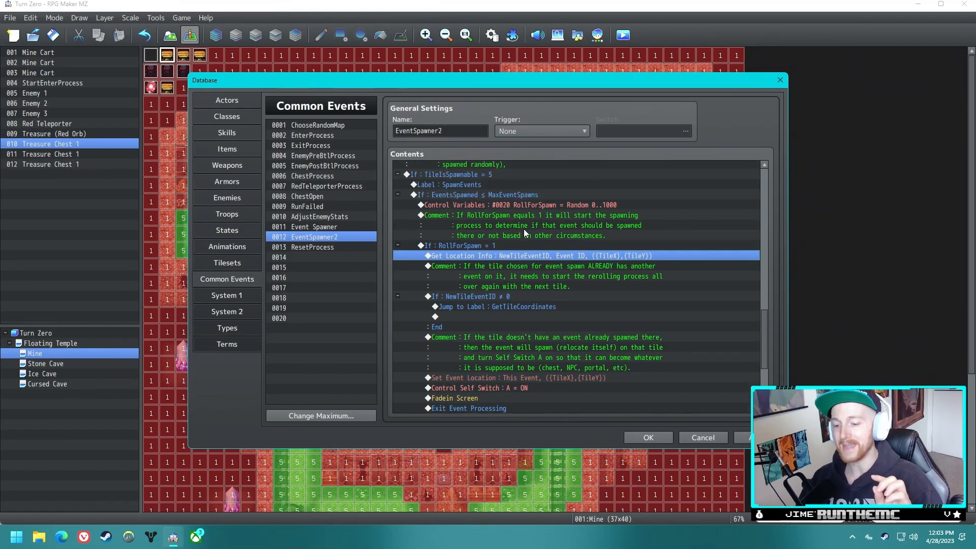
scroll(513, 249, "up", 1)
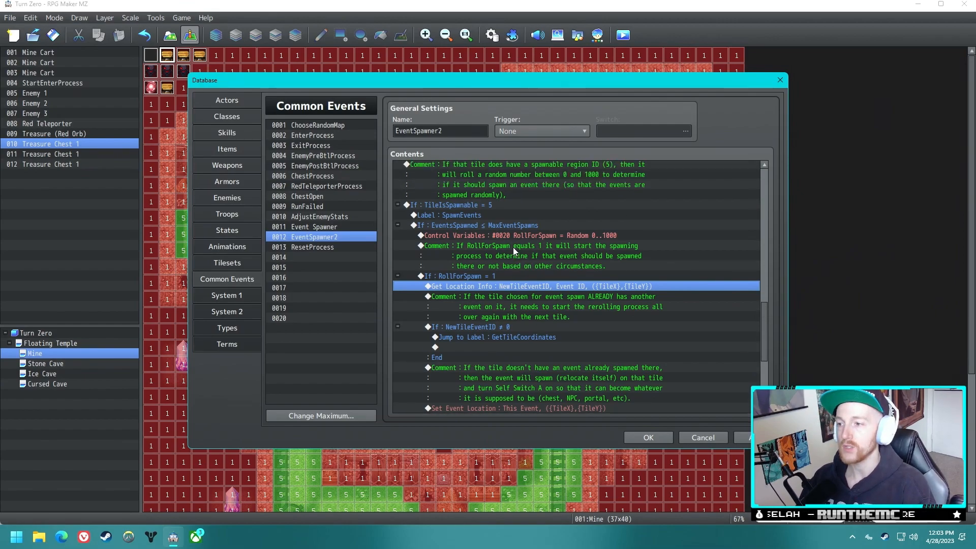
left_click(647, 437)
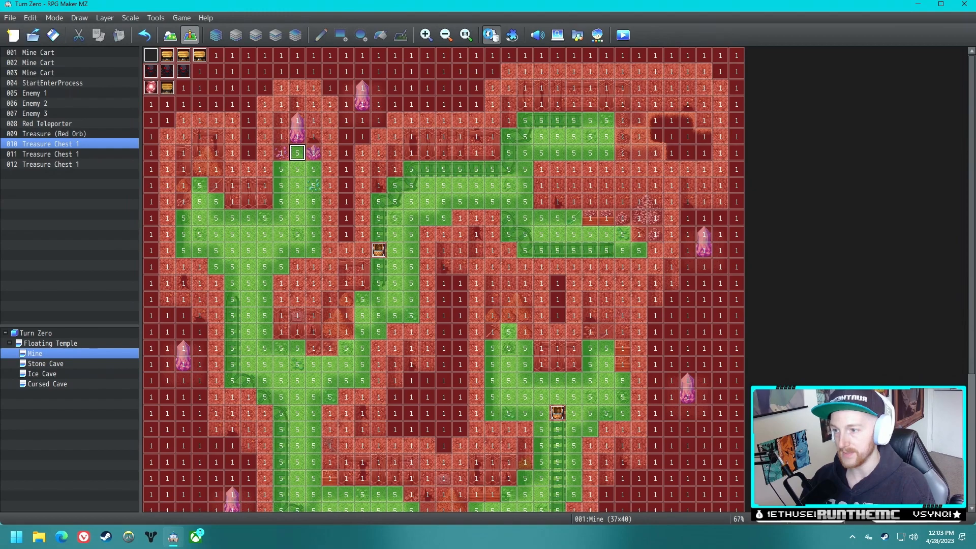
Step: Reopen EventSpawner2 in the database and examine the RollForSpawn random roll, its equals 1 branch and the location check inside
left_click(491, 35)
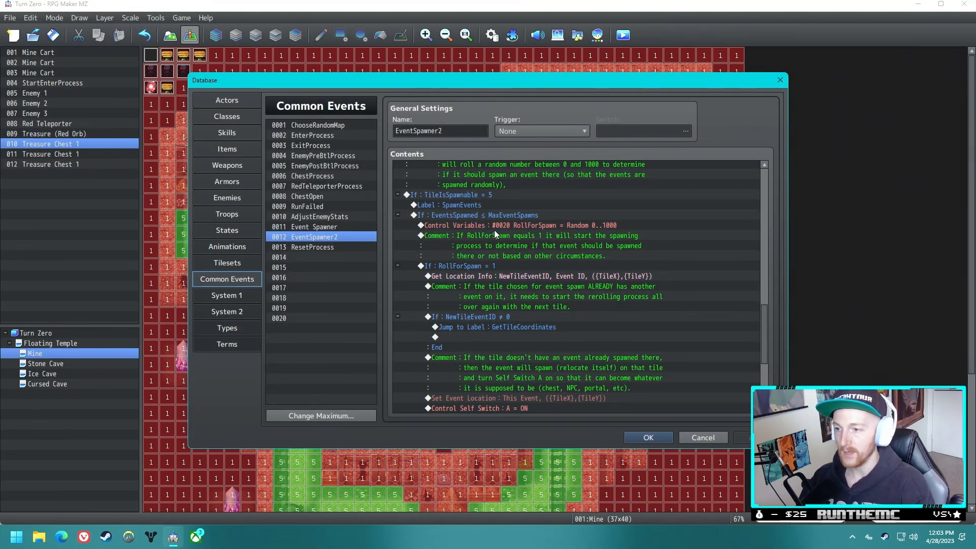
left_click(483, 266)
left_click(592, 225)
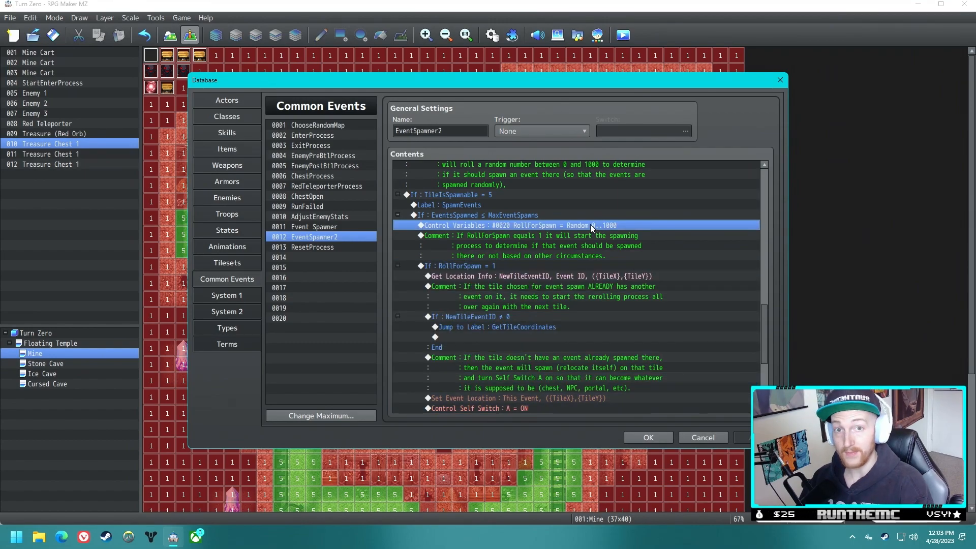
left_click(458, 266)
left_click(511, 277)
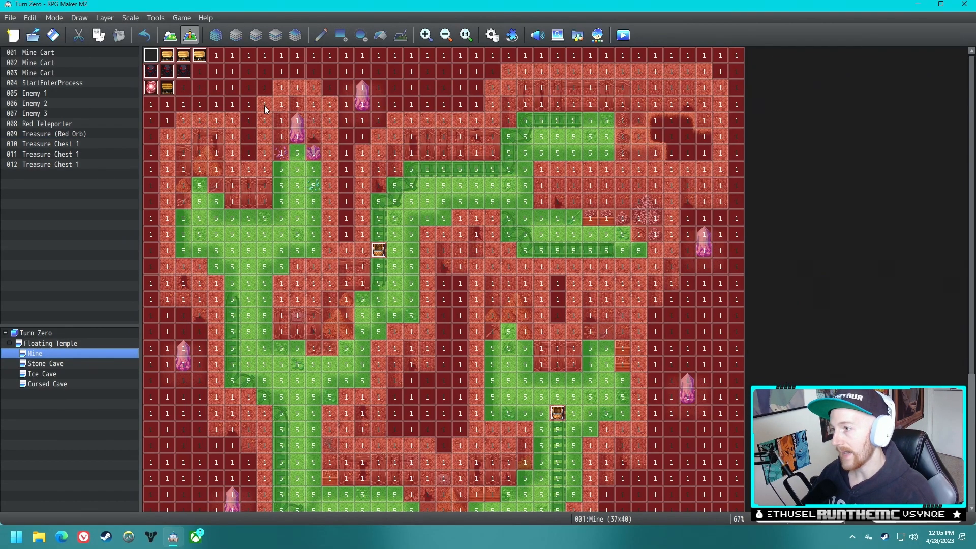
Step: View the Cursed Cave map and the other cave maps, and return to the Mine map to examine its region layout
left_click(48, 384)
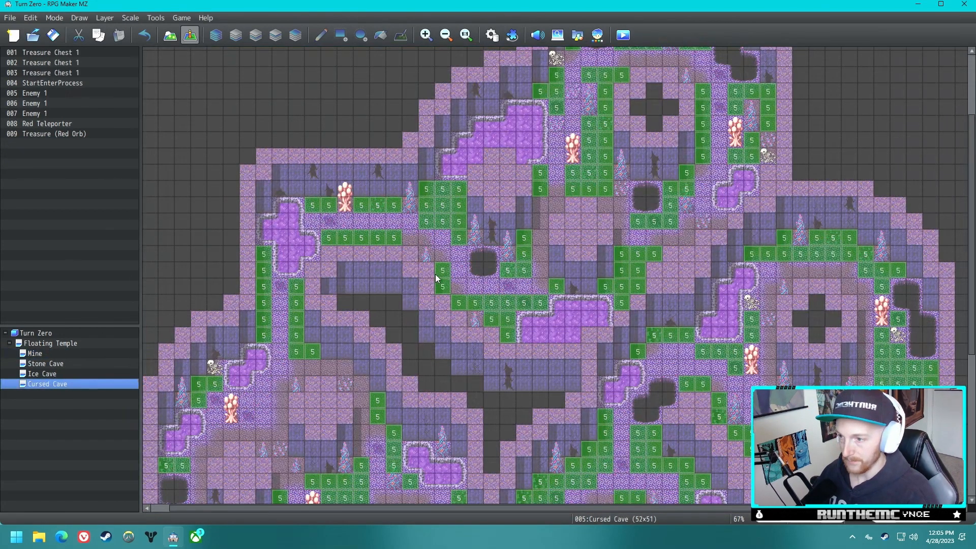
left_click(51, 352)
left_click(49, 363)
left_click(49, 371)
left_click(35, 354)
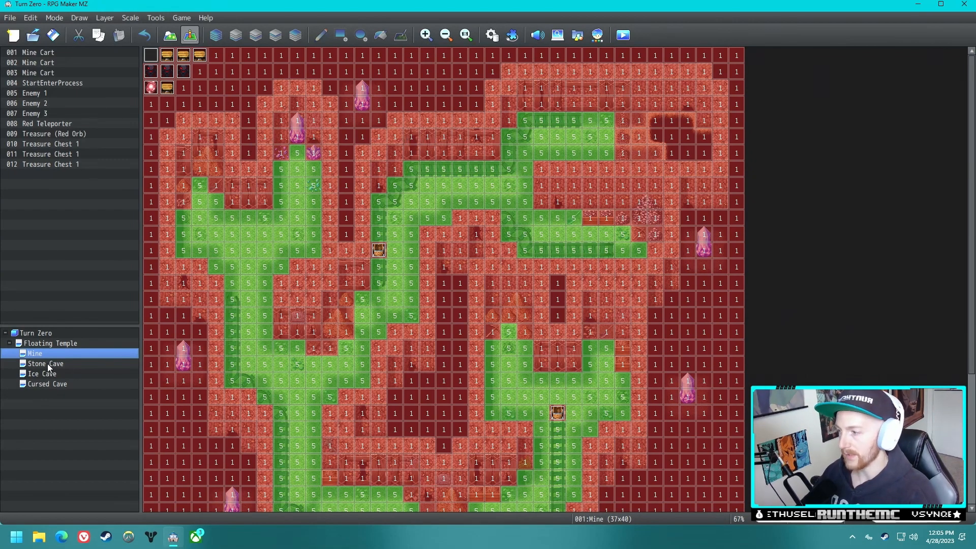
scroll(263, 358, "down", 3)
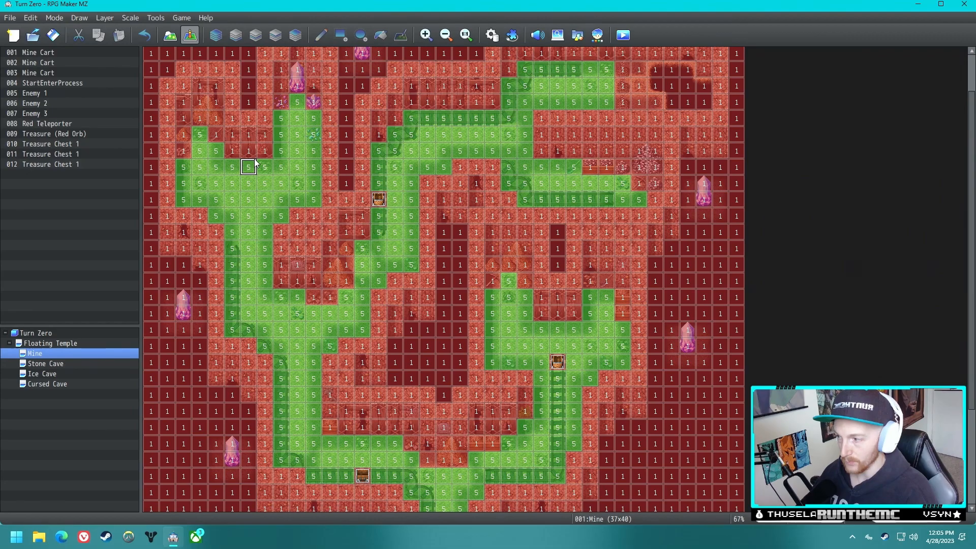
Step: Compare the region 5 tile placement on the Cursed Cave and Ice Cave maps with the Mine map
left_click(76, 384)
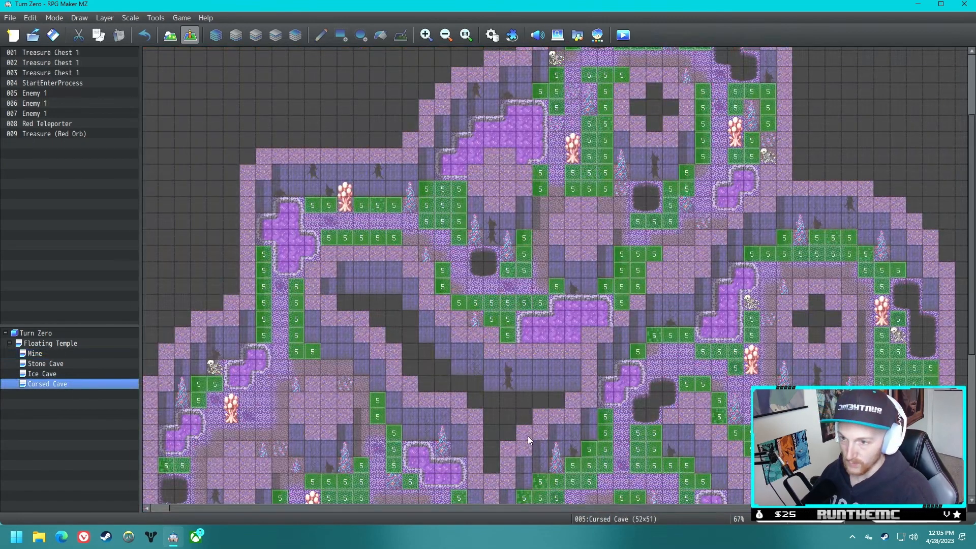
scroll(647, 328, "down", 5)
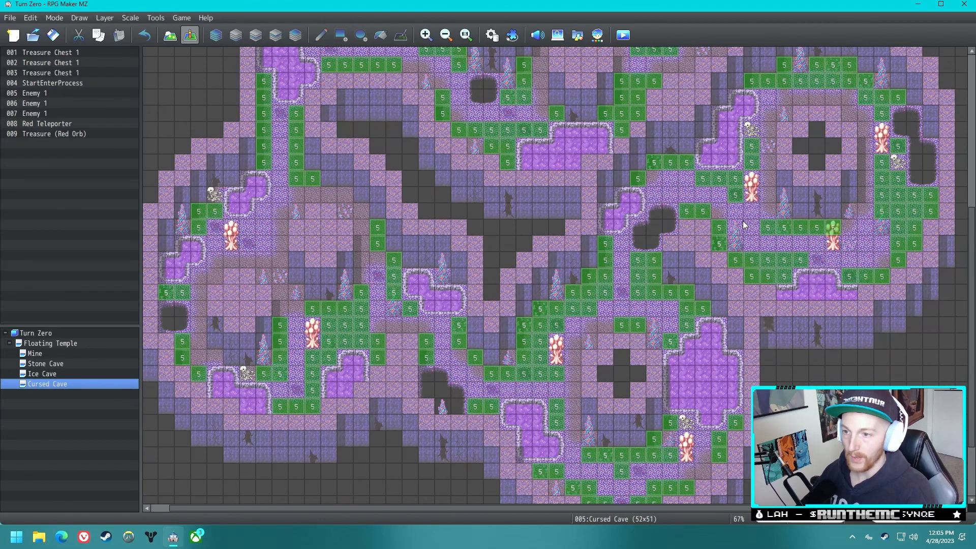
left_click(46, 353)
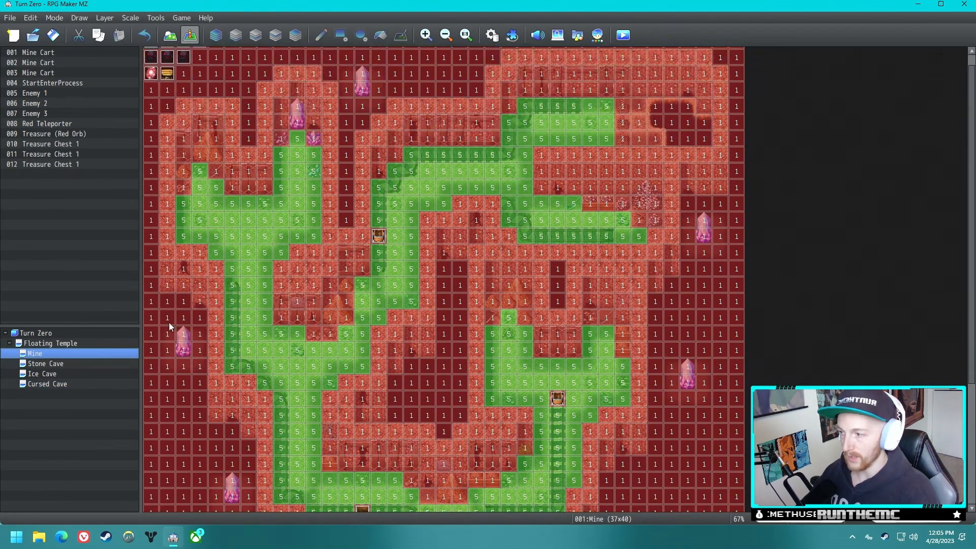
left_click(62, 359)
left_click(40, 374)
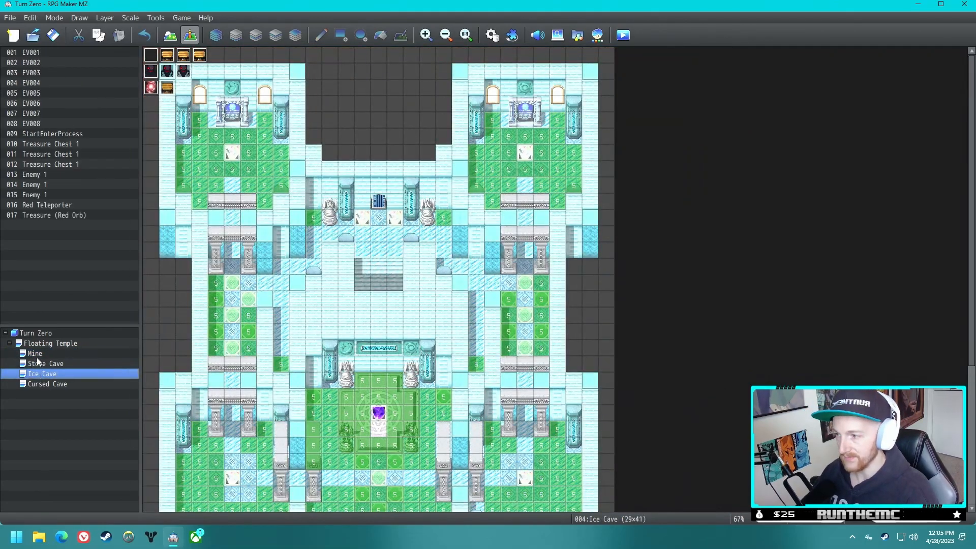
left_click(39, 354)
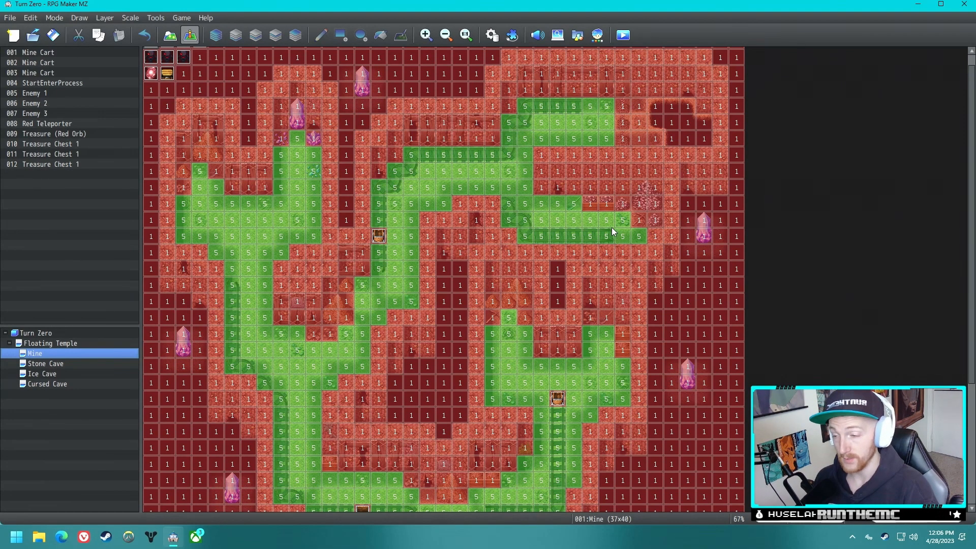
Step: Step through the Stone Cave, Ice Cave and Cursed Cave maps in order and back again to the Mine map
left_click(51, 364)
left_click(56, 373)
left_click(59, 383)
left_click(54, 373)
left_click(48, 364)
left_click(36, 354)
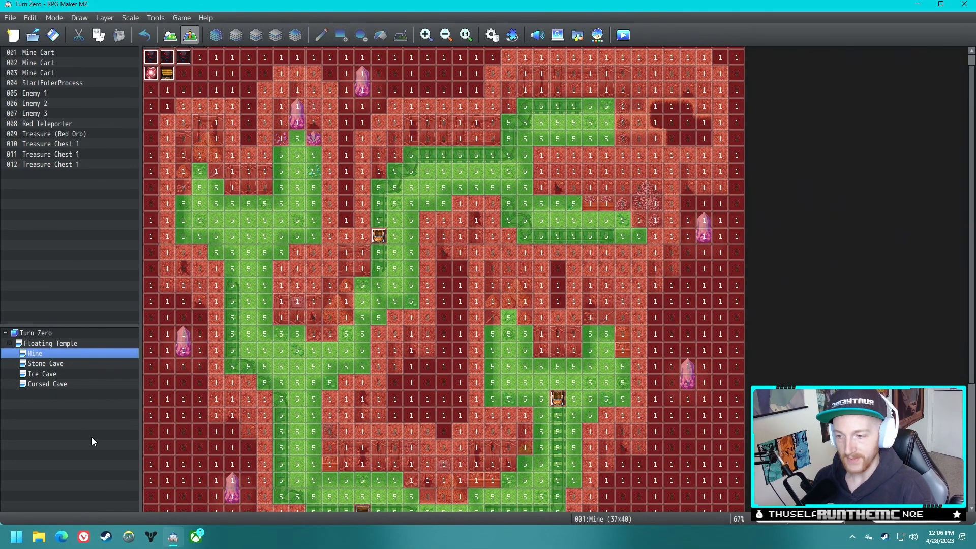
Step: Open the database to view the Actors entries, return to the Mine map, and check the Actors entries once more before closing it
left_click(492, 35)
left_click(224, 102)
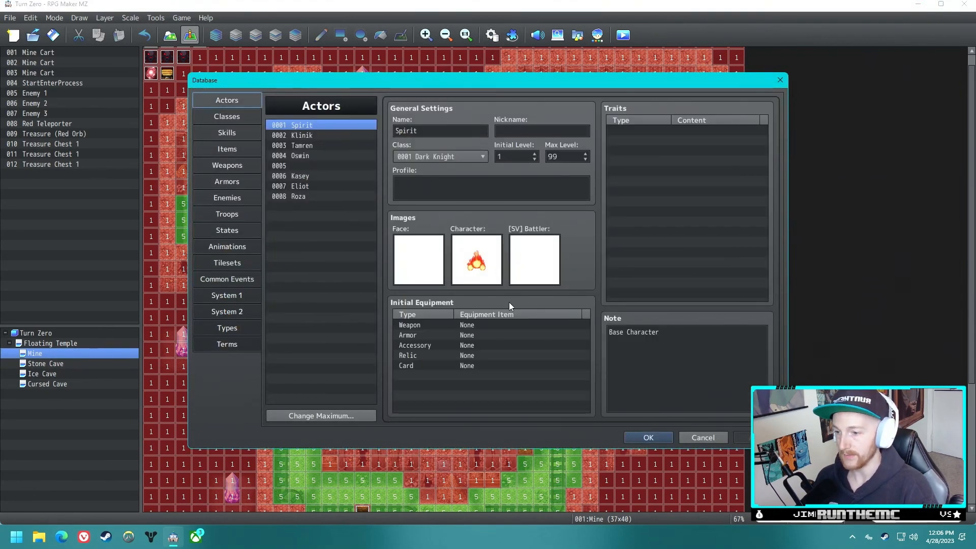
left_click(689, 437)
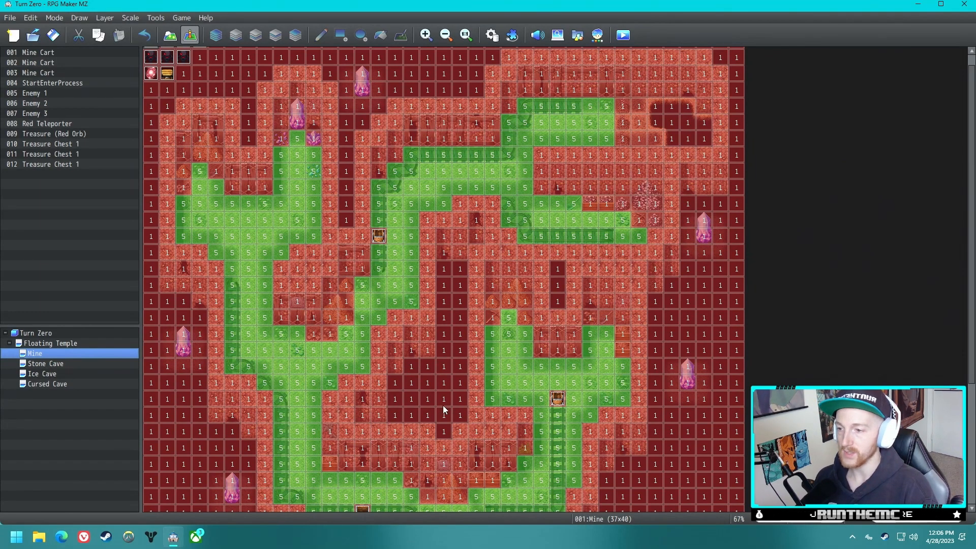
scroll(331, 174, "up", 1)
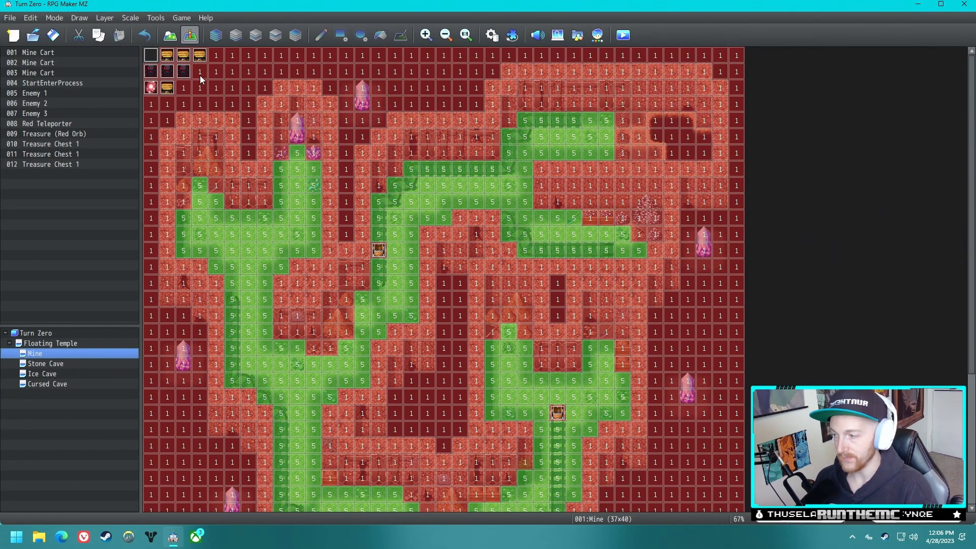
left_click(491, 35)
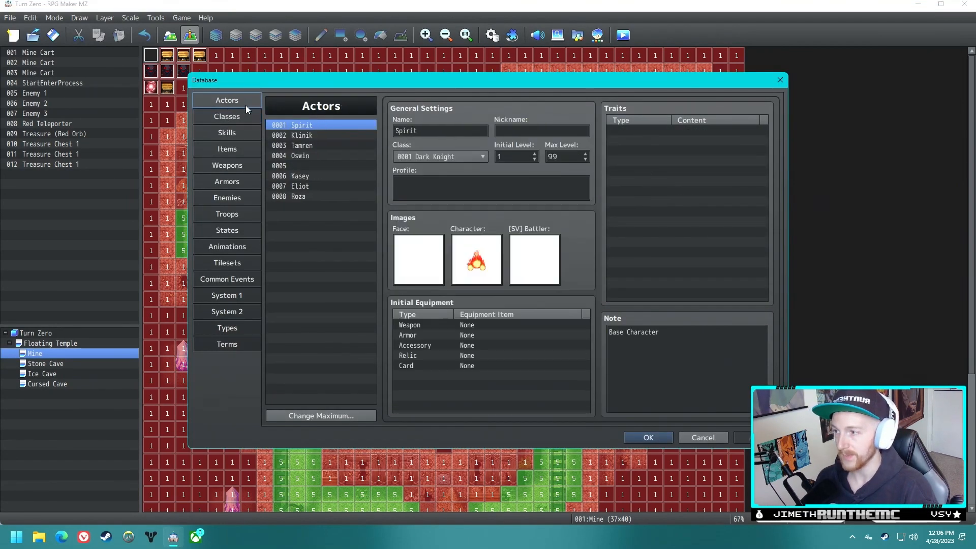
left_click(645, 438)
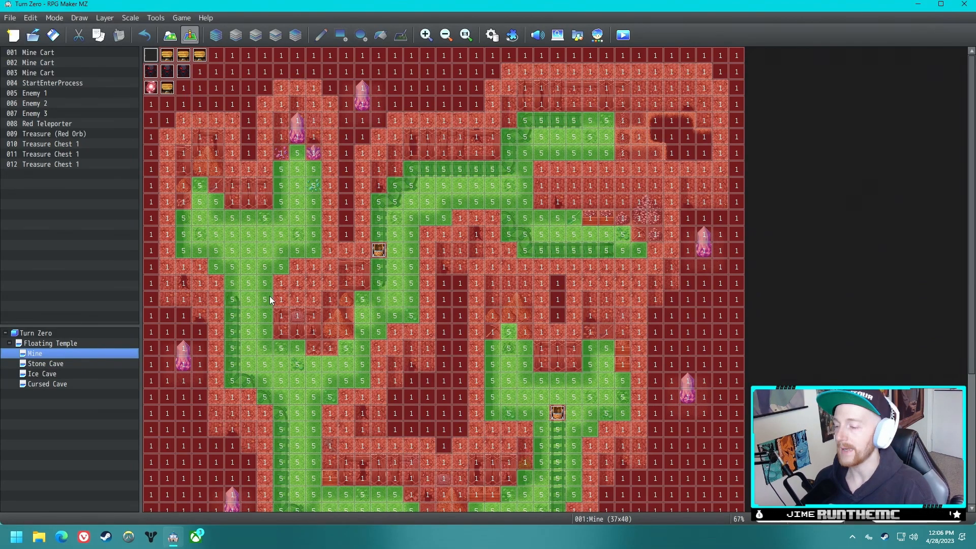
Step: Step through the Stone Cave, Cursed Cave, Ice Cave and Floating Temple maps and revisit the Mine map
left_click(56, 363)
left_click(51, 384)
left_click(57, 365)
left_click(56, 373)
left_click(65, 343)
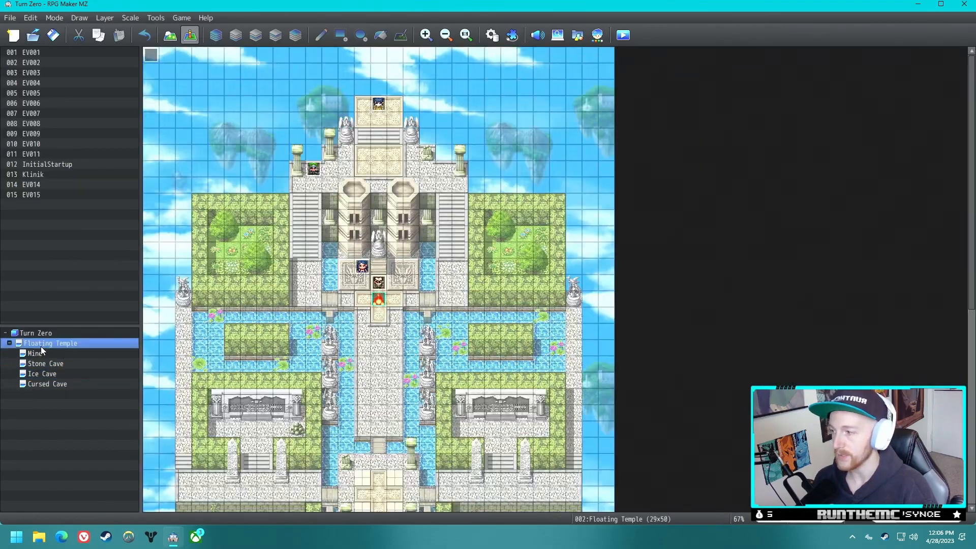
left_click(42, 353)
left_click(63, 366)
left_click(60, 384)
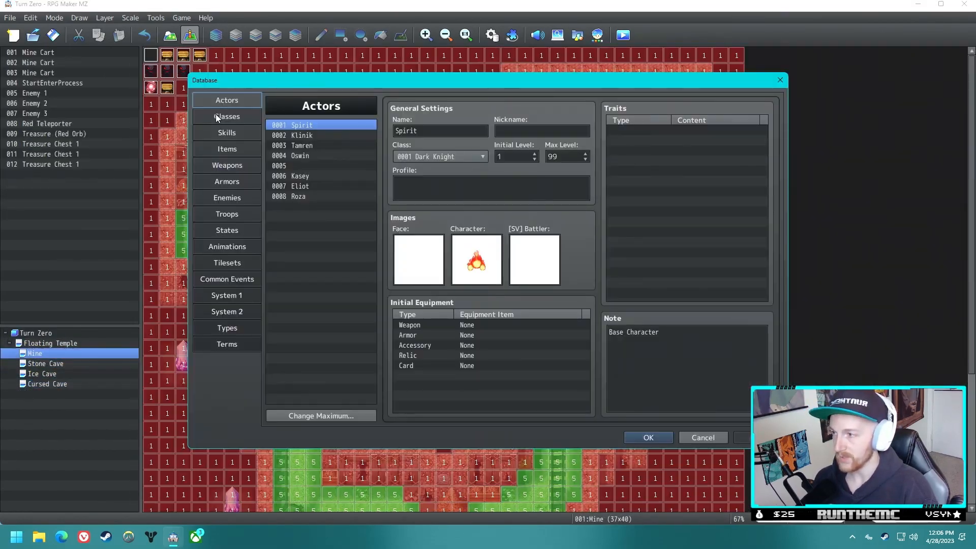
Step: View the Classes entries in the database and examine the Thunder skill's settings
left_click(216, 115)
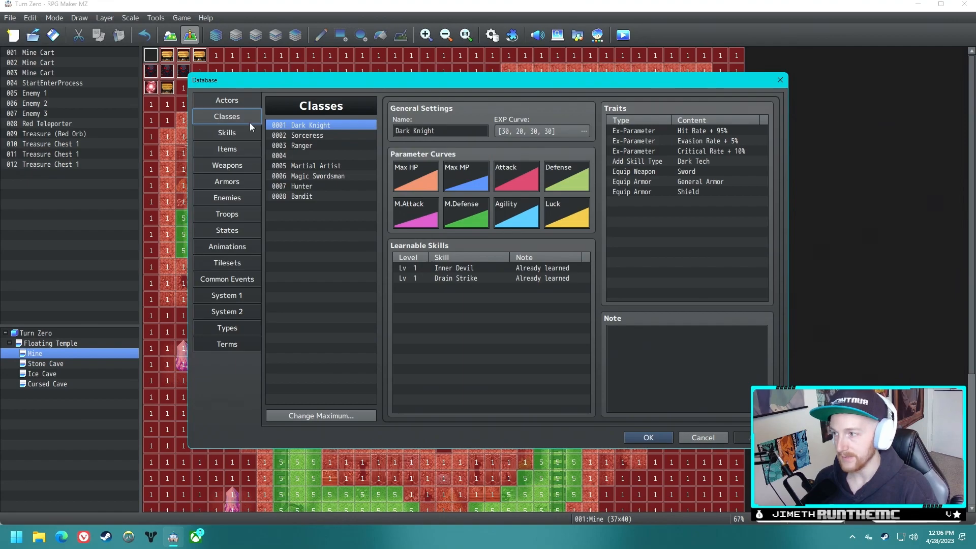
left_click(234, 135)
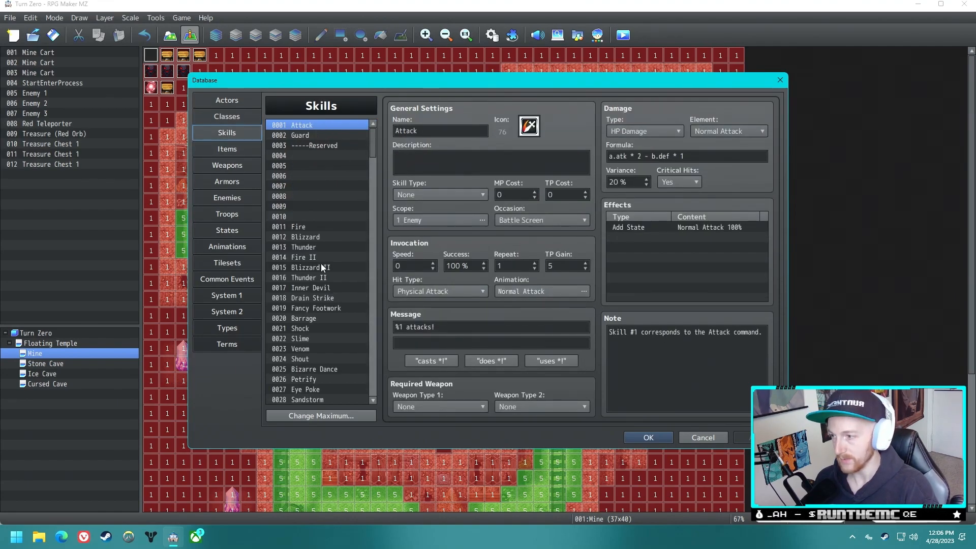
left_click(315, 247)
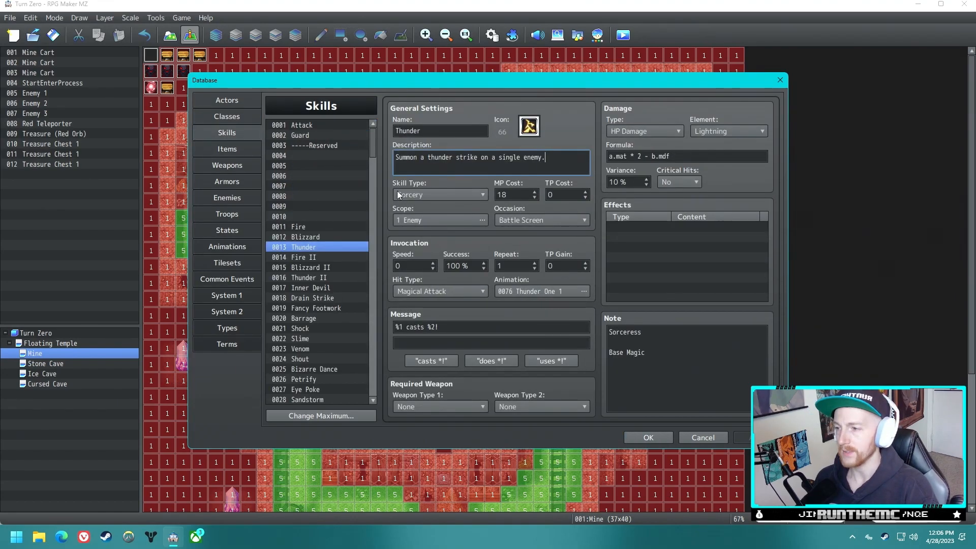
Step: Examine the Fire Staff weapon in the database, highlighting the bracketed [Fire] element tag in its description
left_click(224, 166)
left_click(330, 136)
left_click_drag(465, 158, 442, 158)
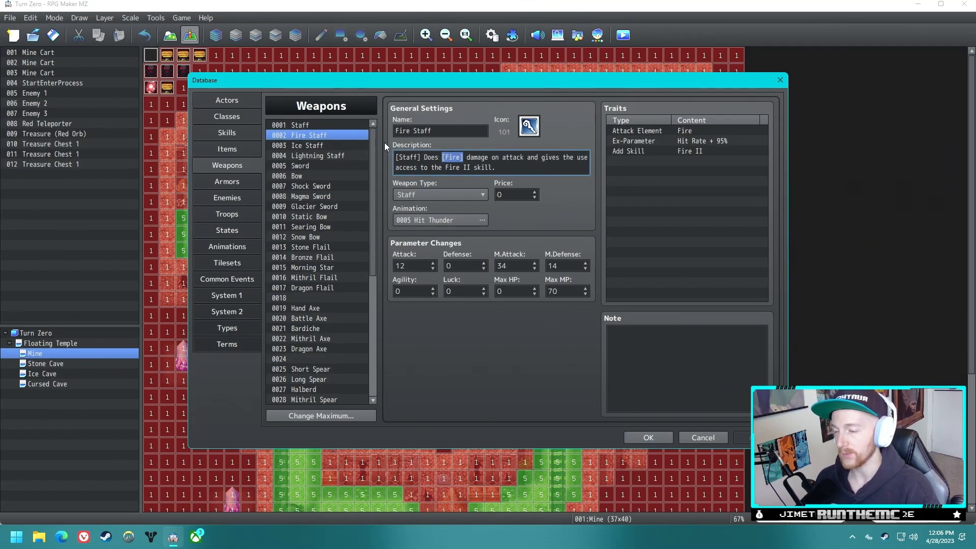
left_click(432, 155)
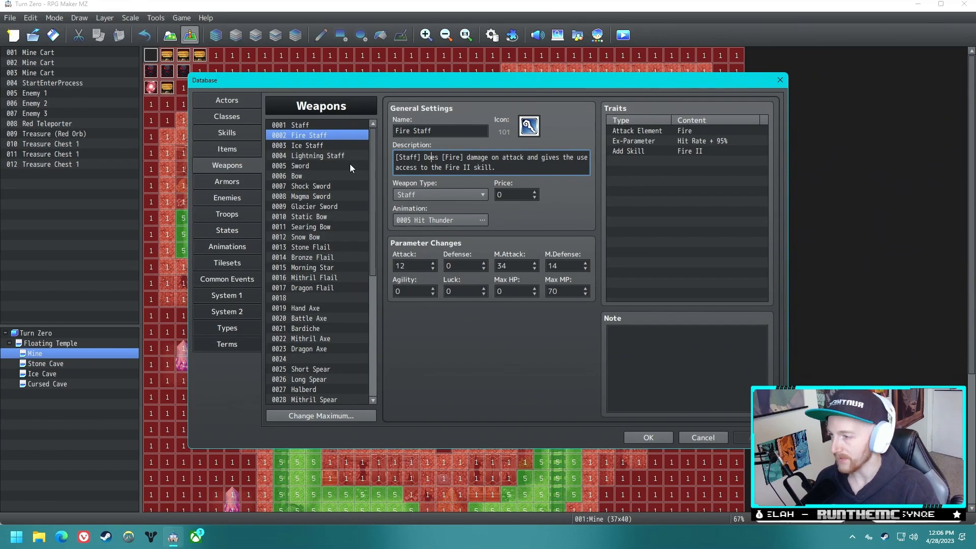
Step: Examine the bracketed armor type tags in the Robe and Metal Mail armor descriptions, and close the database
left_click(237, 183)
left_click_drag(396, 157, 428, 158)
left_click(427, 157)
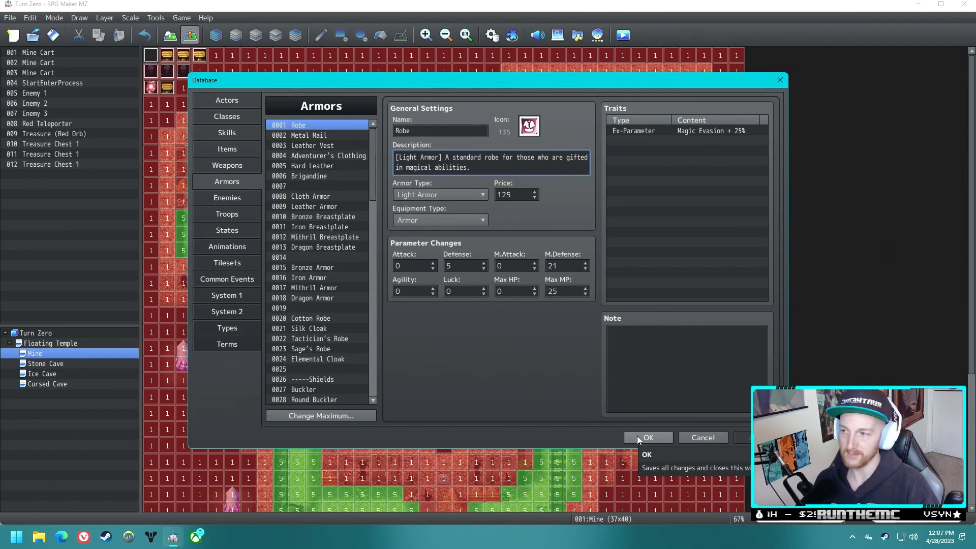
left_click(313, 135)
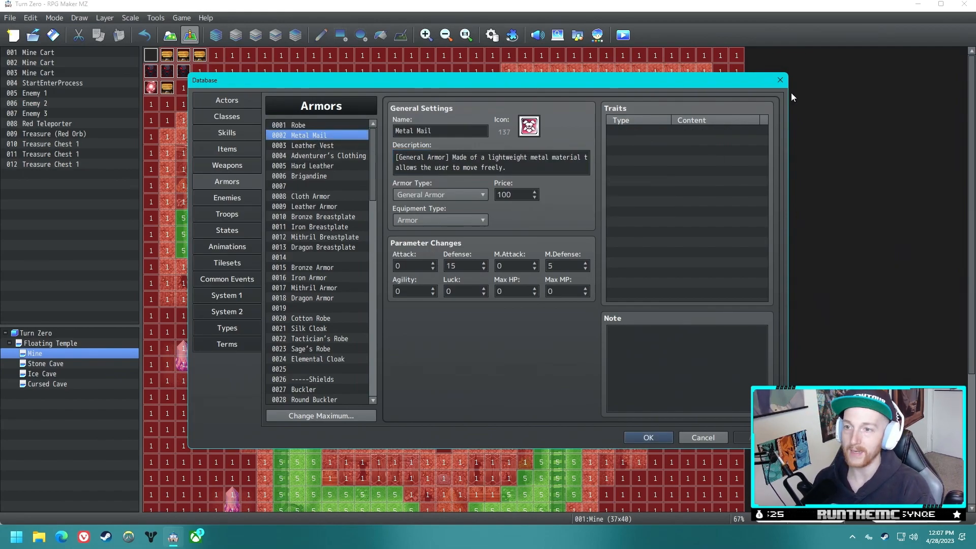
left_click(779, 79)
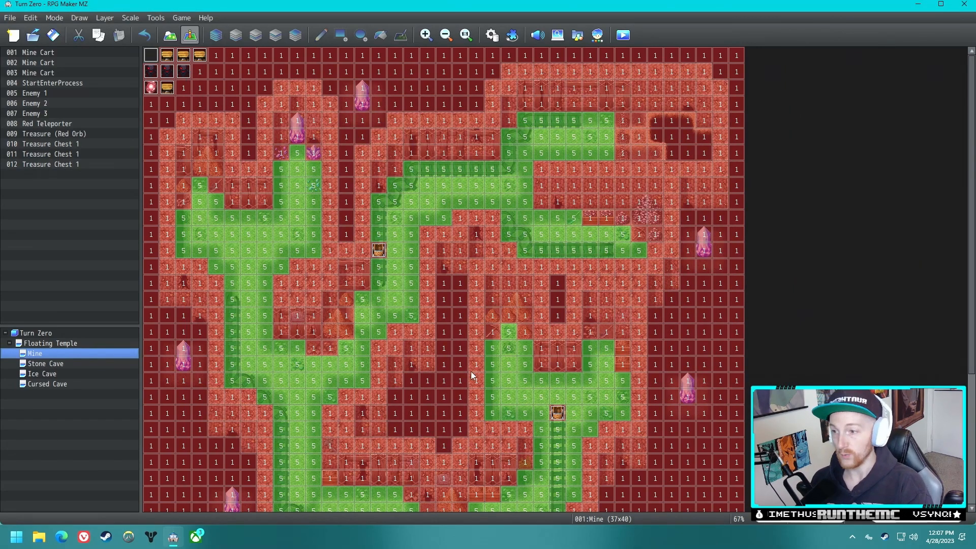